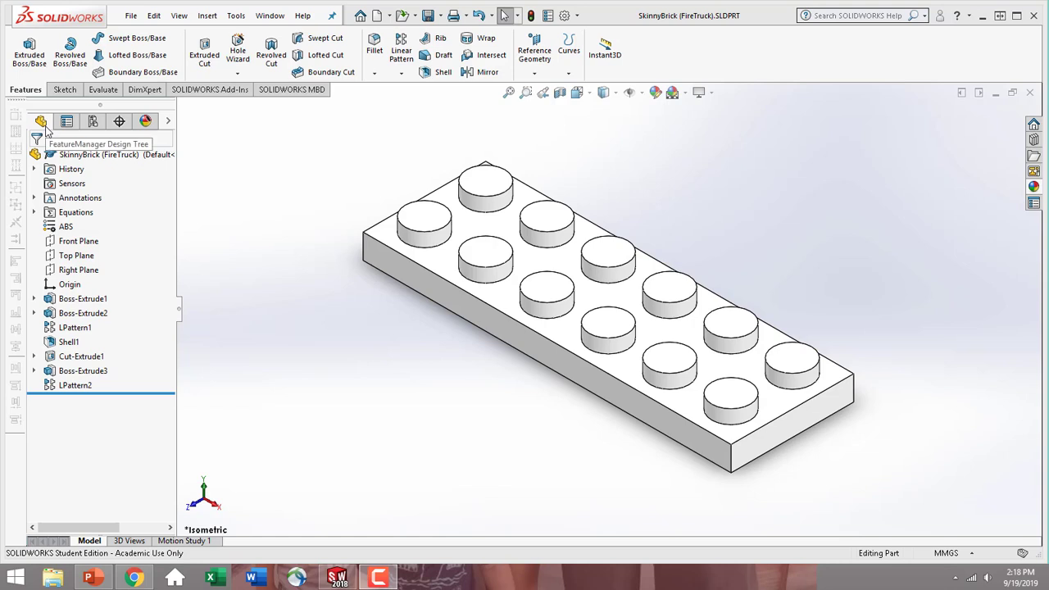
Add a configuration named 379521 with the description "2x6 Red" to the SkinnyBrick part
{"action": "left_click", "coordinate": [93, 121]}
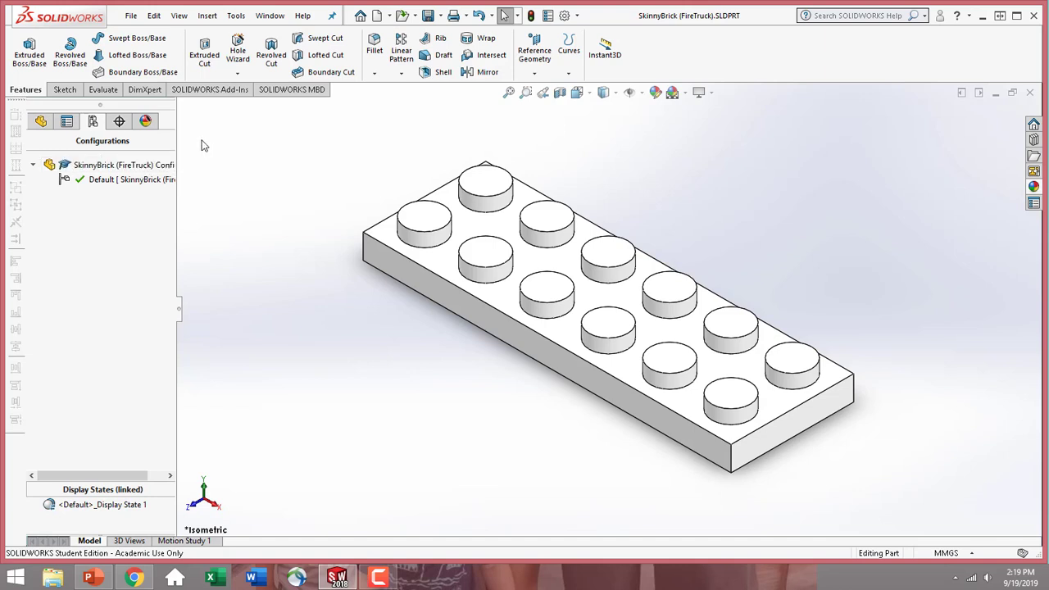
{"action": "left_click", "coordinate": [109, 168]}
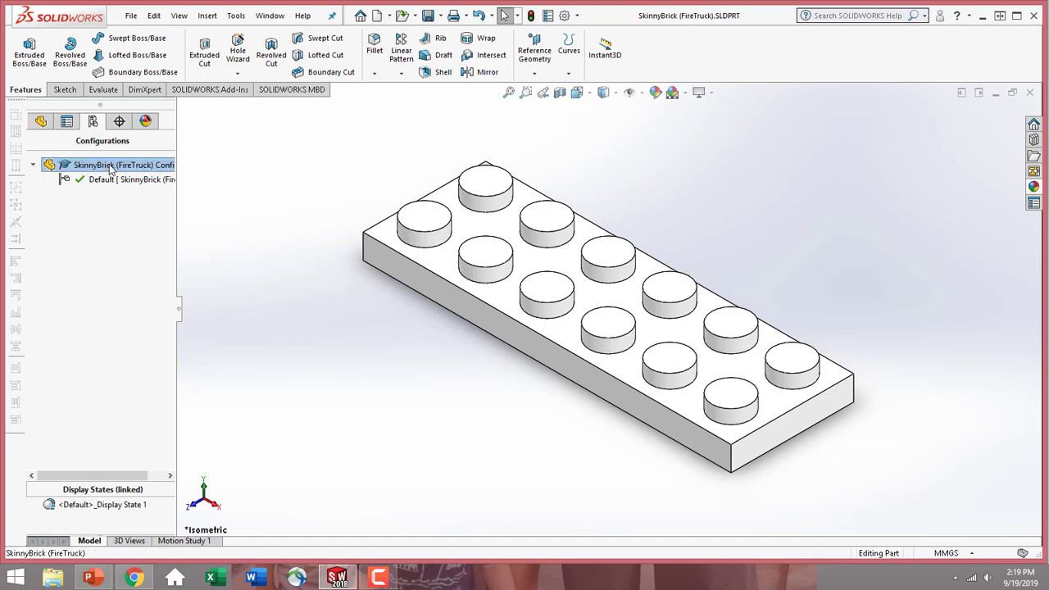
{"action": "right_click", "coordinate": [111, 168]}
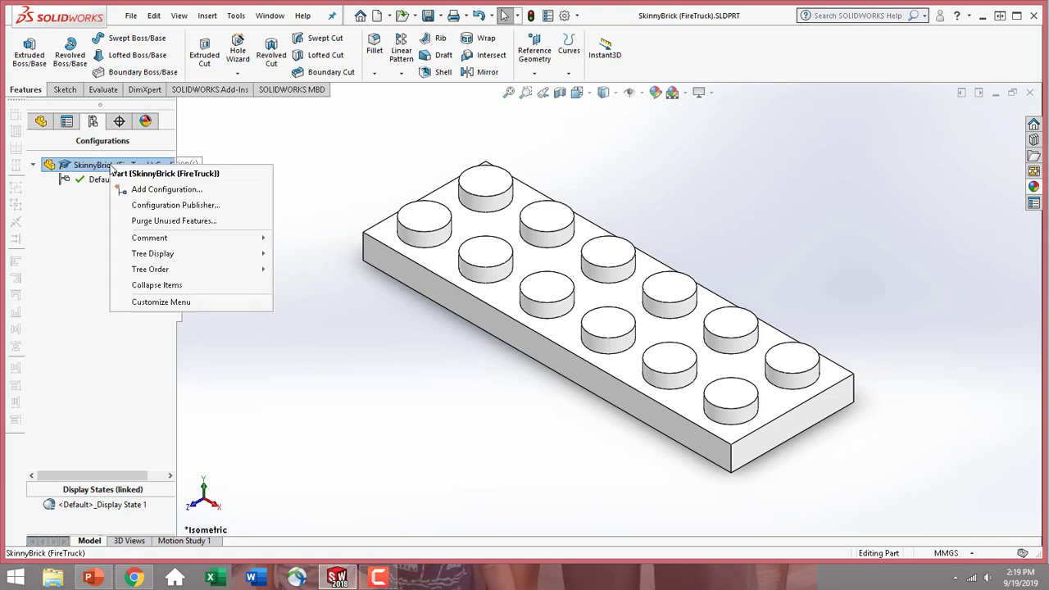
{"action": "left_click", "coordinate": [164, 192]}
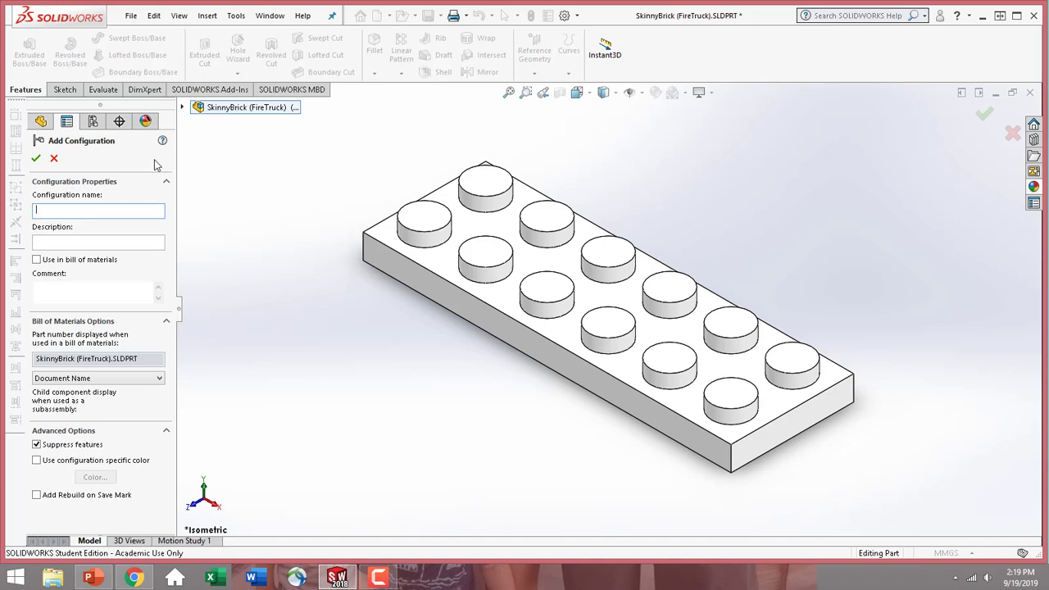
{"action": "type", "text": "379521"}
{"action": "left_click", "coordinate": [106, 244]}
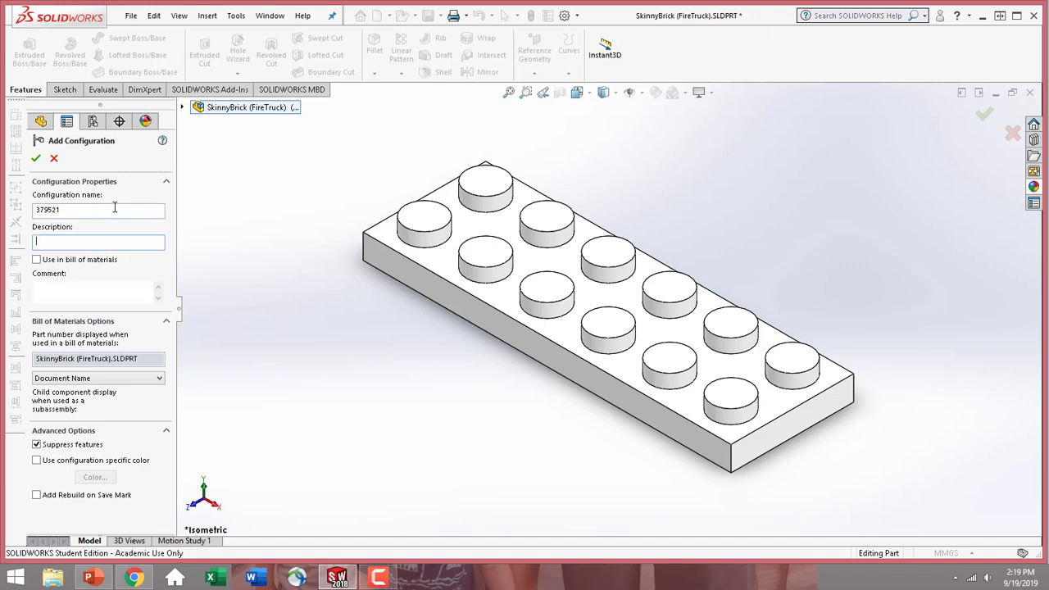
{"action": "type", "text": "2x6 Red"}
{"action": "left_click", "coordinate": [37, 158]}
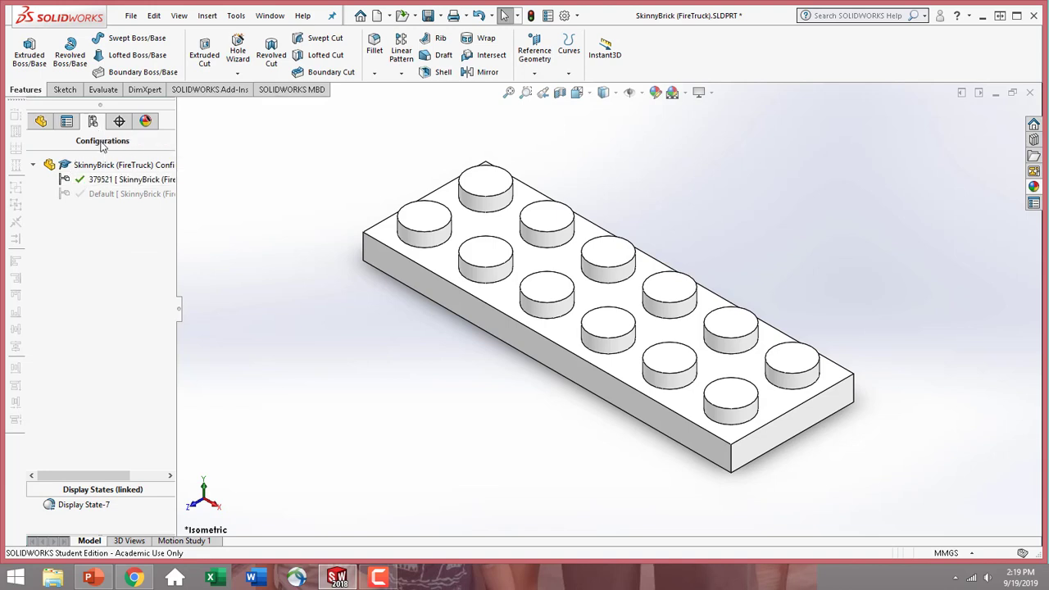
Add a configuration named 371021 with the description "1x4 RED" to the part
{"action": "left_click", "coordinate": [110, 166]}
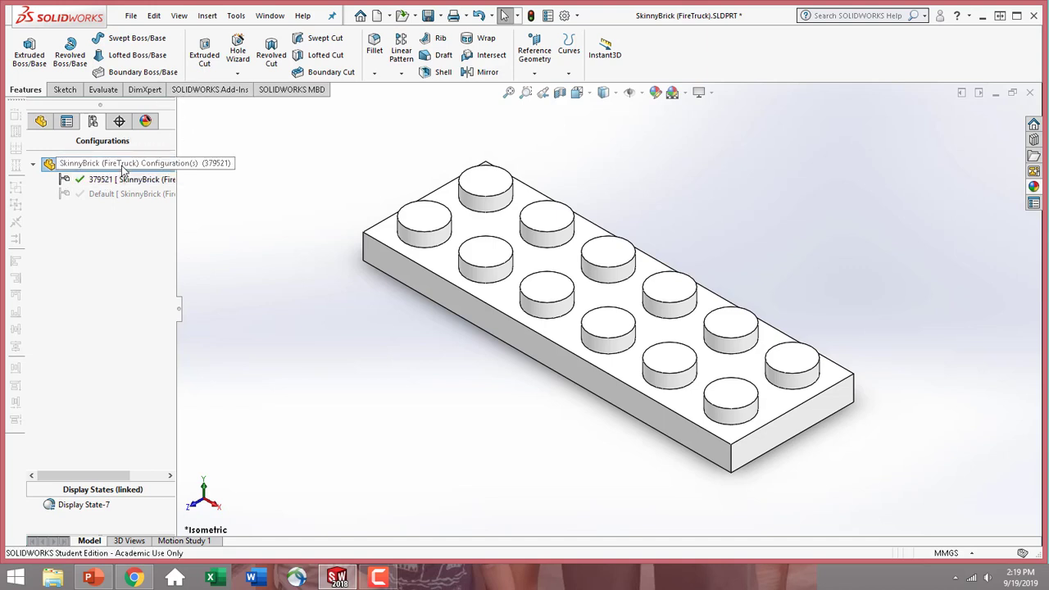
{"action": "right_click", "coordinate": [123, 169]}
{"action": "left_click", "coordinate": [133, 190]}
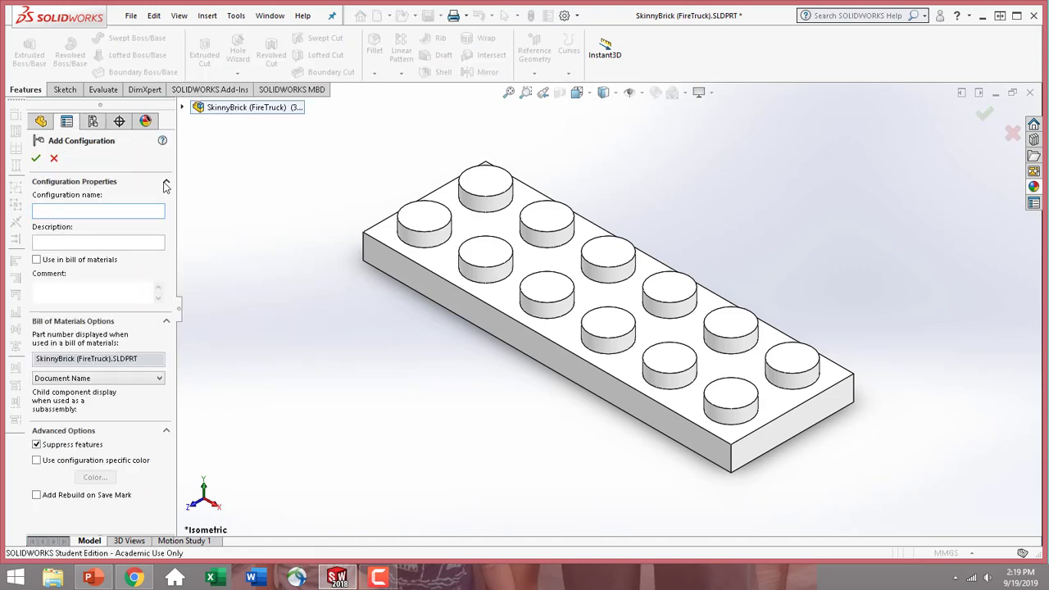
{"action": "type", "text": "371021"}
{"action": "left_click", "coordinate": [97, 243]}
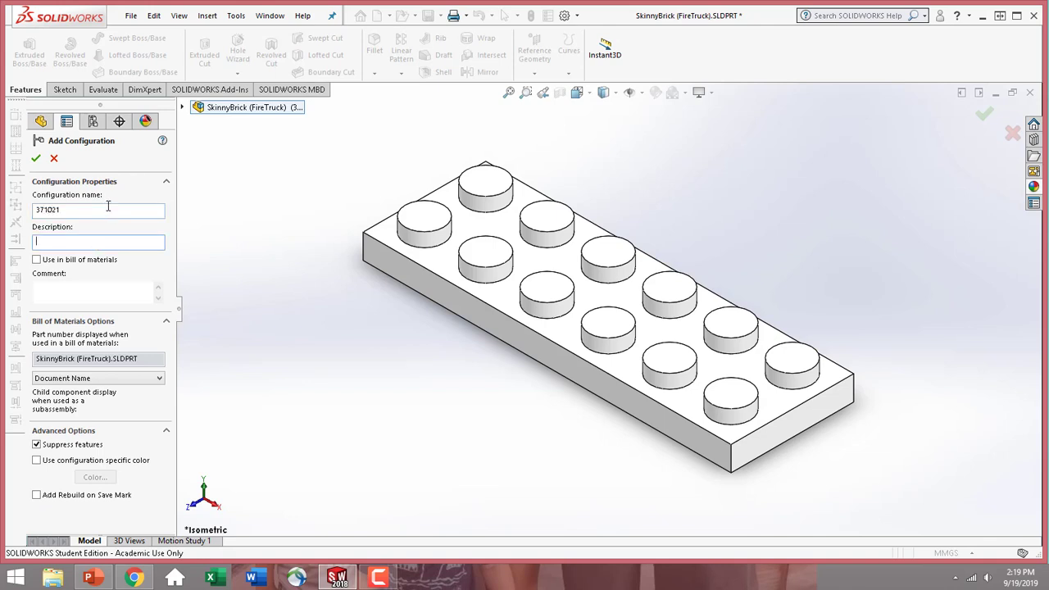
{"action": "type", "text": "1x4 ER"}
{"action": "key", "text": "BackSpace"}
{"action": "key", "text": "BackSpace"}
{"action": "type", "text": "RED"}
{"action": "left_click", "coordinate": [36, 160]}
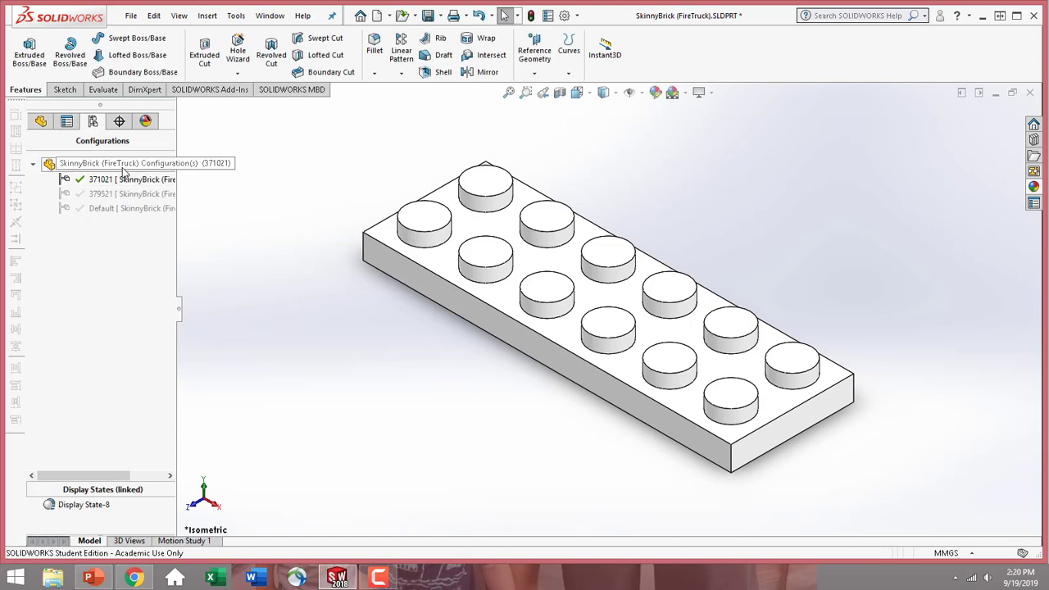
Add a configuration named 302321 with the description "2X1 RED" to the part
{"action": "right_click", "coordinate": [123, 167]}
{"action": "left_click", "coordinate": [151, 194]}
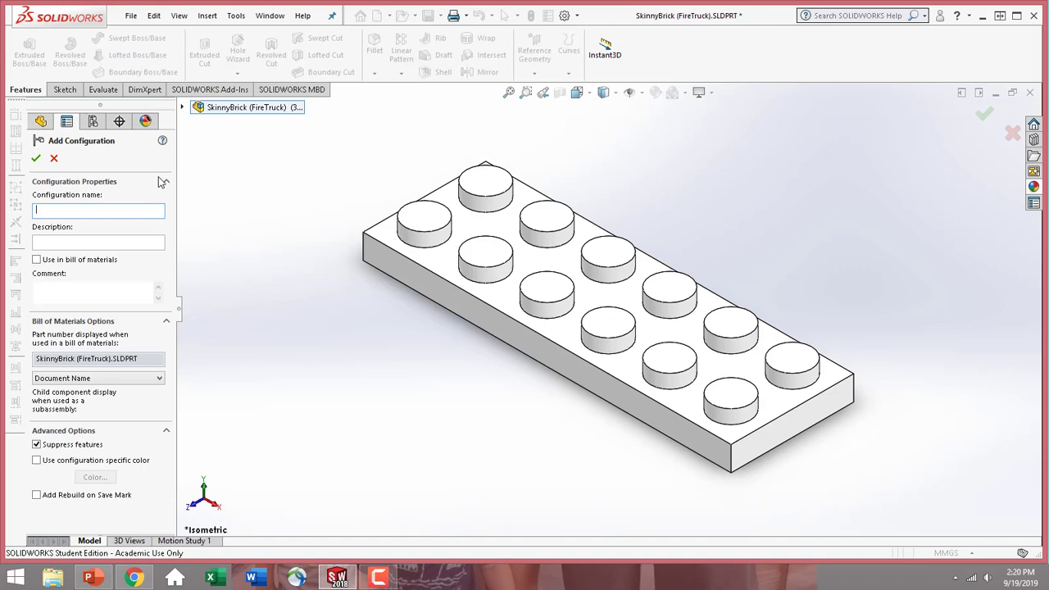
{"action": "type", "text": "302321"}
{"action": "left_click", "coordinate": [111, 241]}
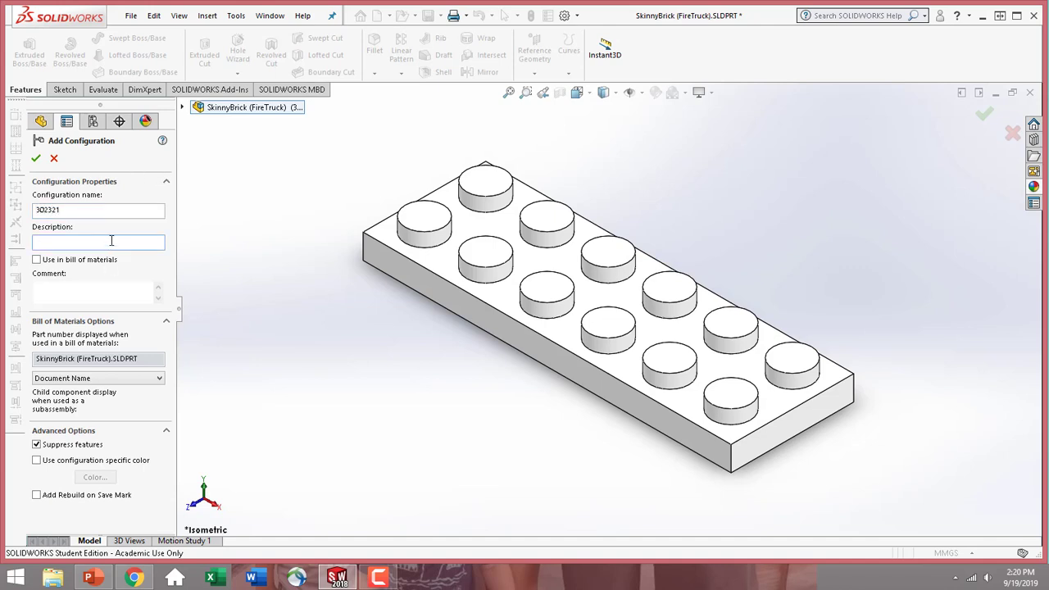
{"action": "type", "text": "2X1 RED"}
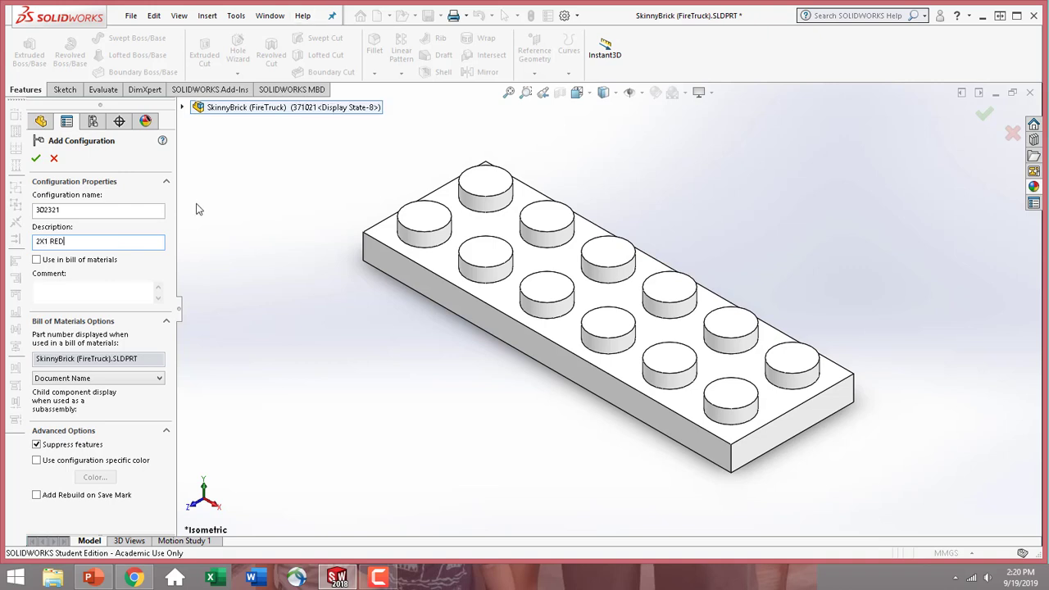
{"action": "key", "text": "Return"}
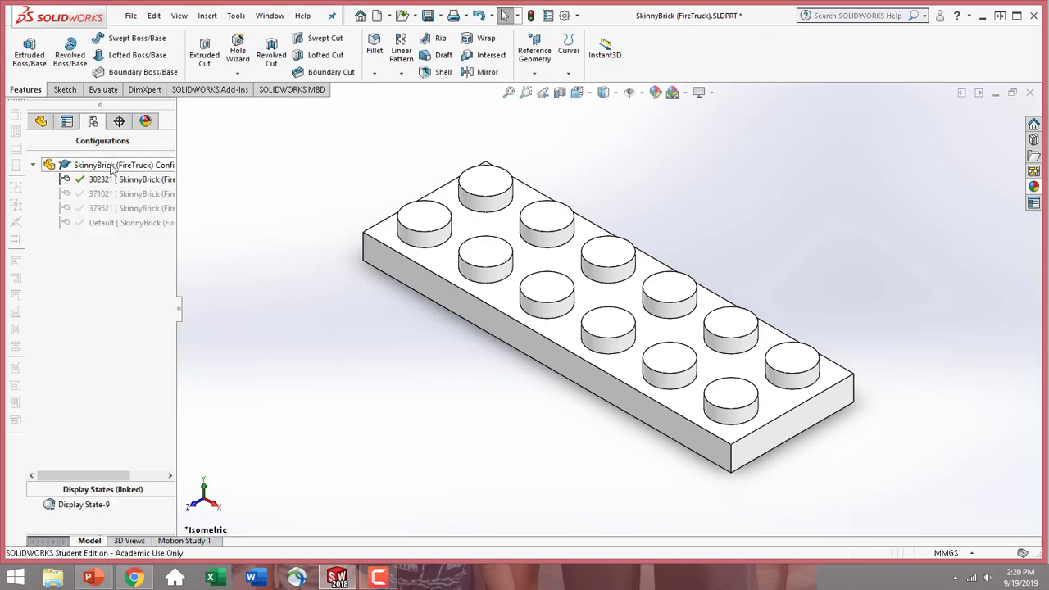
Add a configuration named 302221 with the description "2X2 RED" to the part
{"action": "right_click", "coordinate": [112, 165]}
{"action": "left_click", "coordinate": [137, 191]}
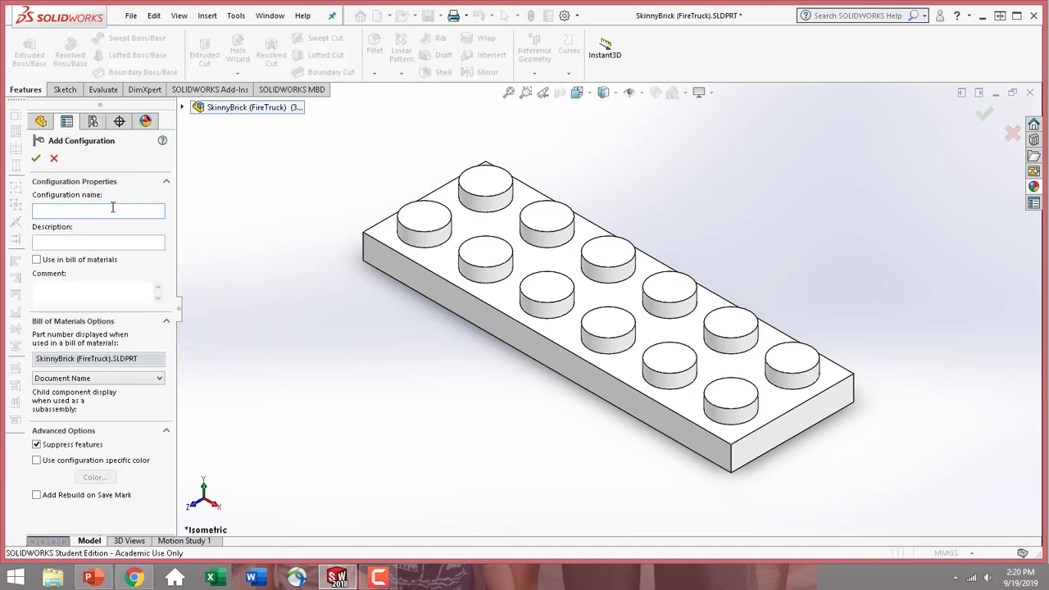
{"action": "type", "text": "302221"}
{"action": "left_click", "coordinate": [145, 241]}
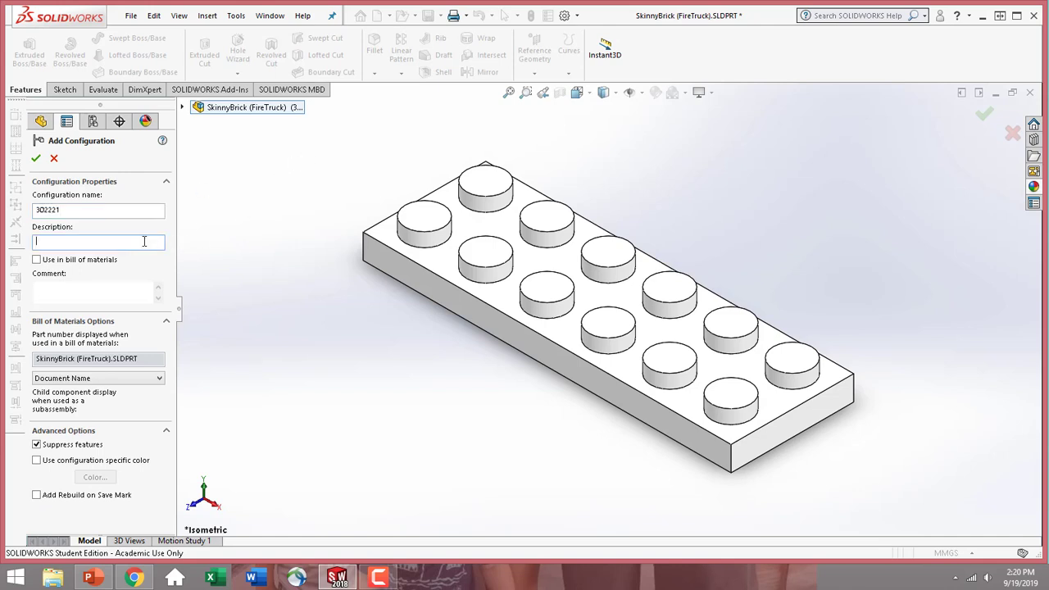
{"action": "type", "text": "2X2 RED"}
{"action": "left_click", "coordinate": [36, 159]}
Add a configuration named 302021 with the description "2X4 RED" to the part
{"action": "right_click", "coordinate": [137, 170]}
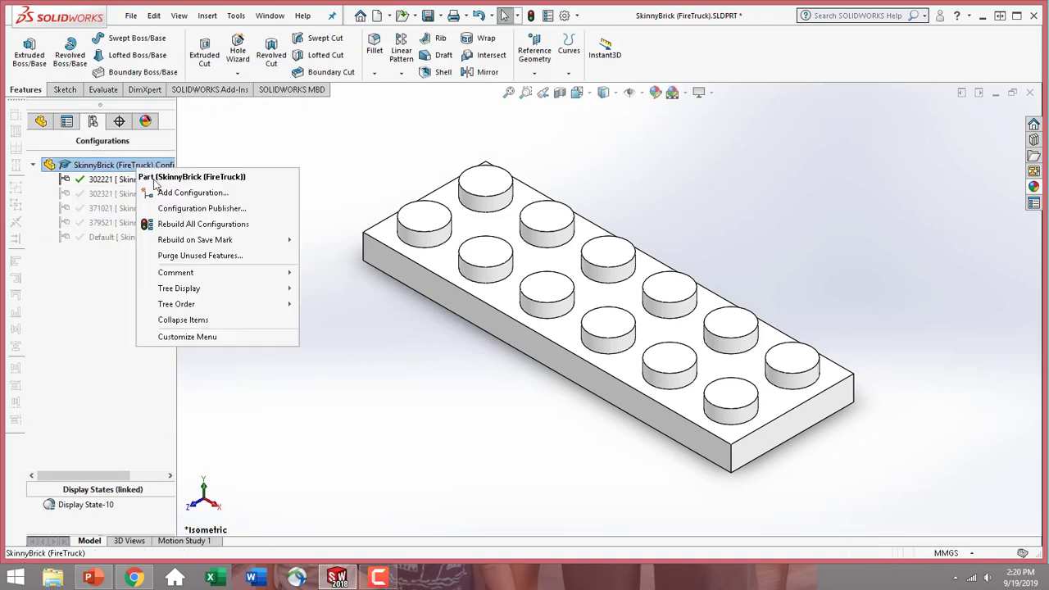
{"action": "left_click", "coordinate": [162, 192]}
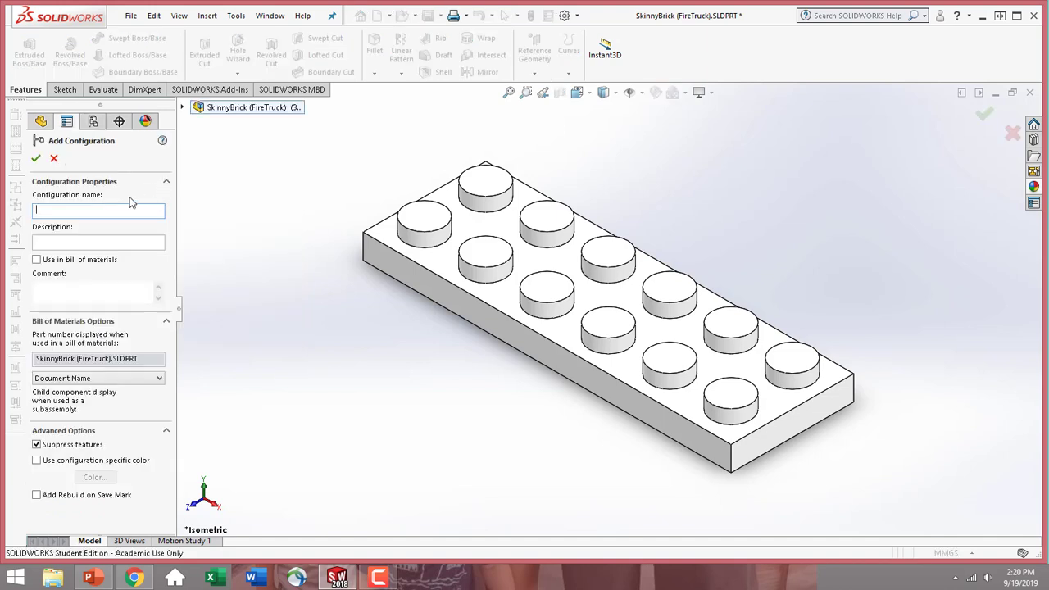
{"action": "type", "text": "302021"}
{"action": "left_click", "coordinate": [134, 241]}
{"action": "type", "text": "2X"}
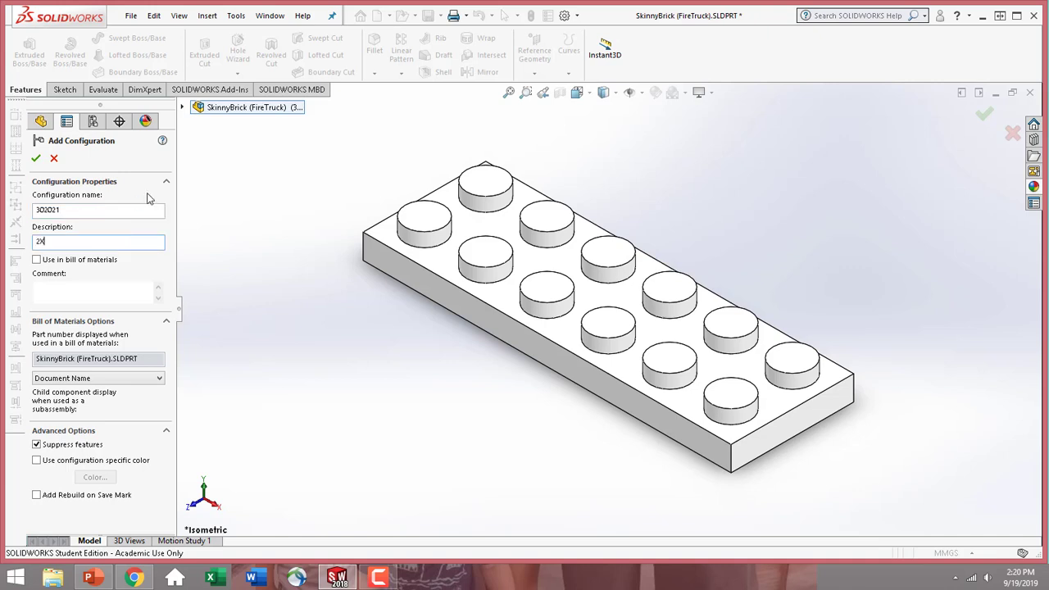
{"action": "type", "text": "4 RED"}
{"action": "left_click", "coordinate": [37, 159]}
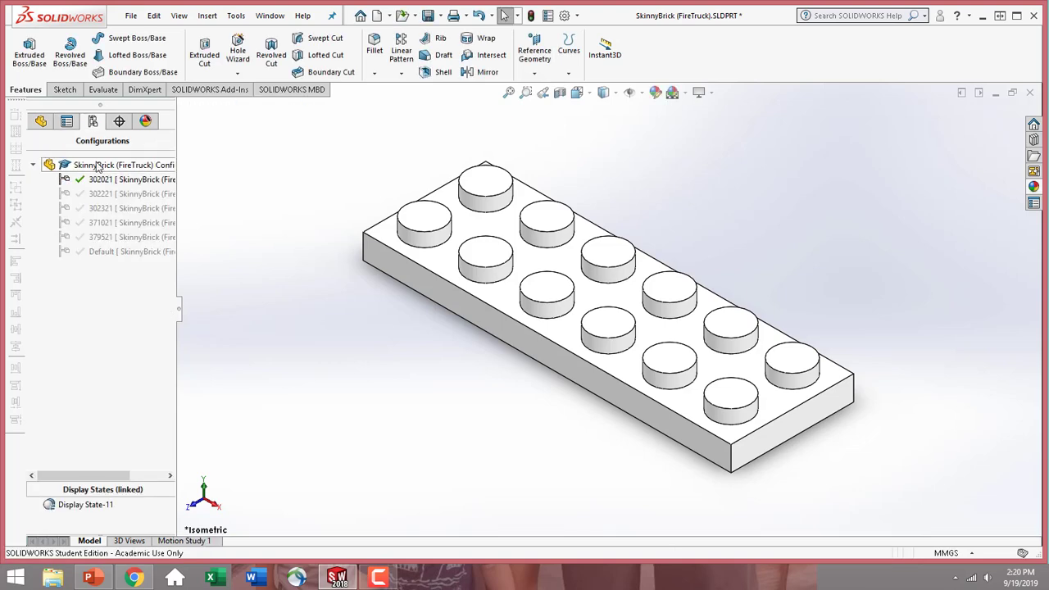
Add a configuration named 302121 with the description "2X3 RED" to the part
{"action": "right_click", "coordinate": [97, 165]}
{"action": "left_click", "coordinate": [139, 191]}
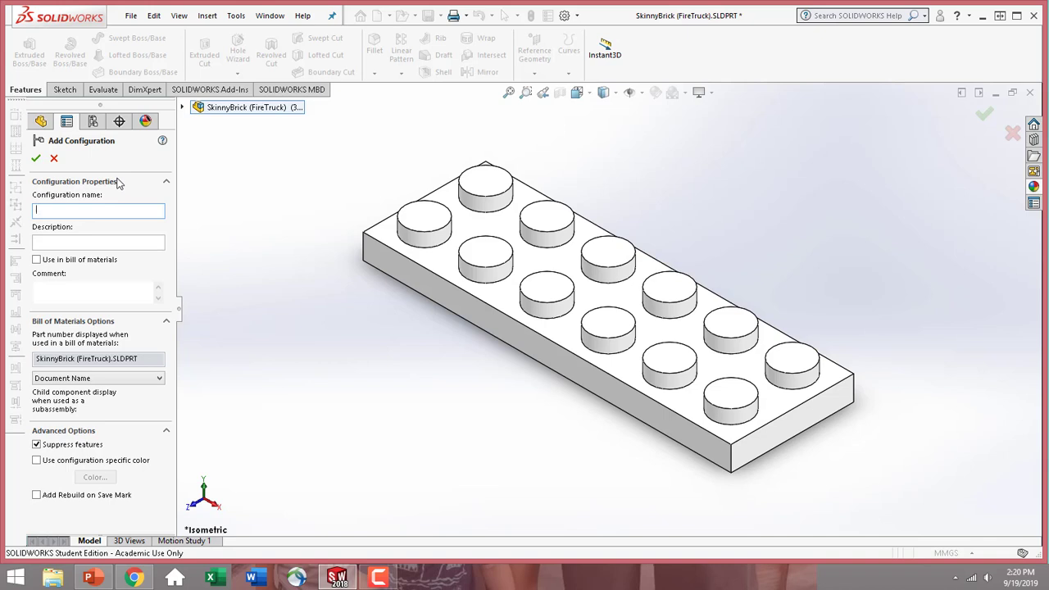
{"action": "type", "text": "302121"}
{"action": "left_click", "coordinate": [134, 243]}
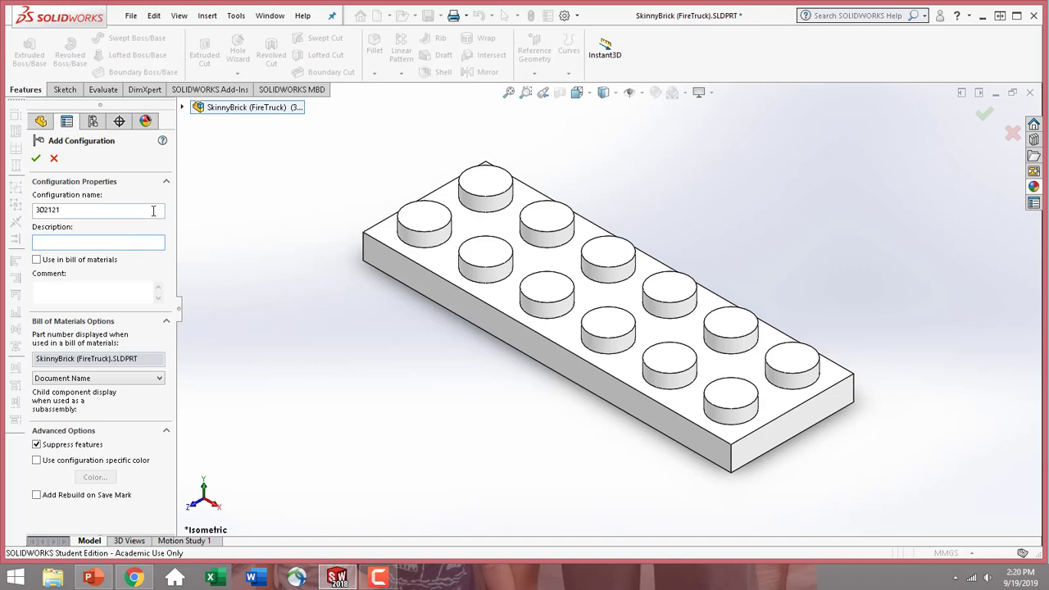
{"action": "type", "text": "2X3 RED"}
{"action": "left_click", "coordinate": [36, 159]}
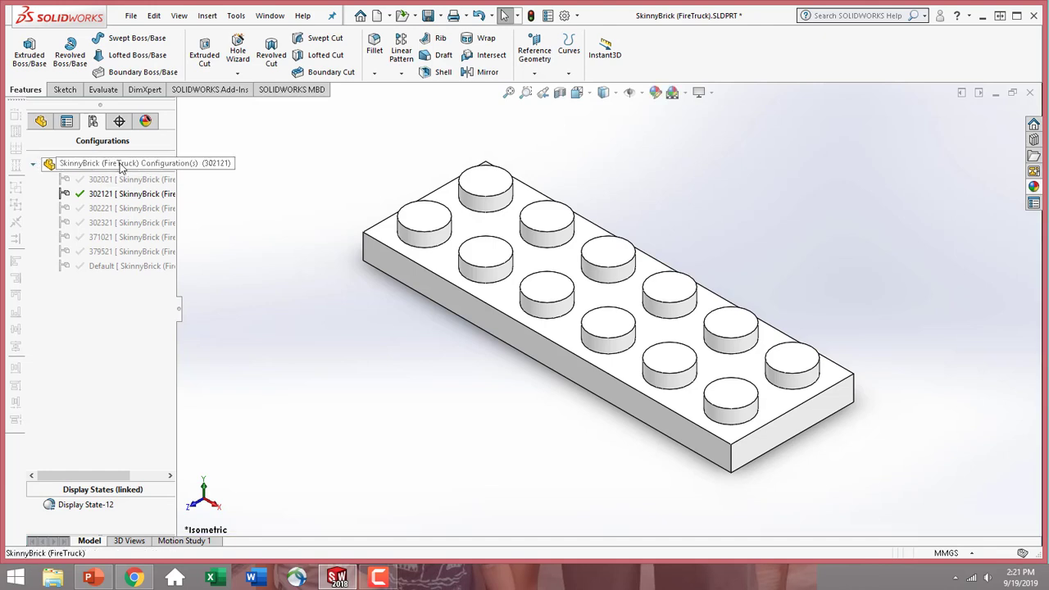
Add a configuration named FLAT BRICK with the description "2X1 GRAY" to the part
{"action": "right_click", "coordinate": [118, 165]}
{"action": "left_click", "coordinate": [153, 190]}
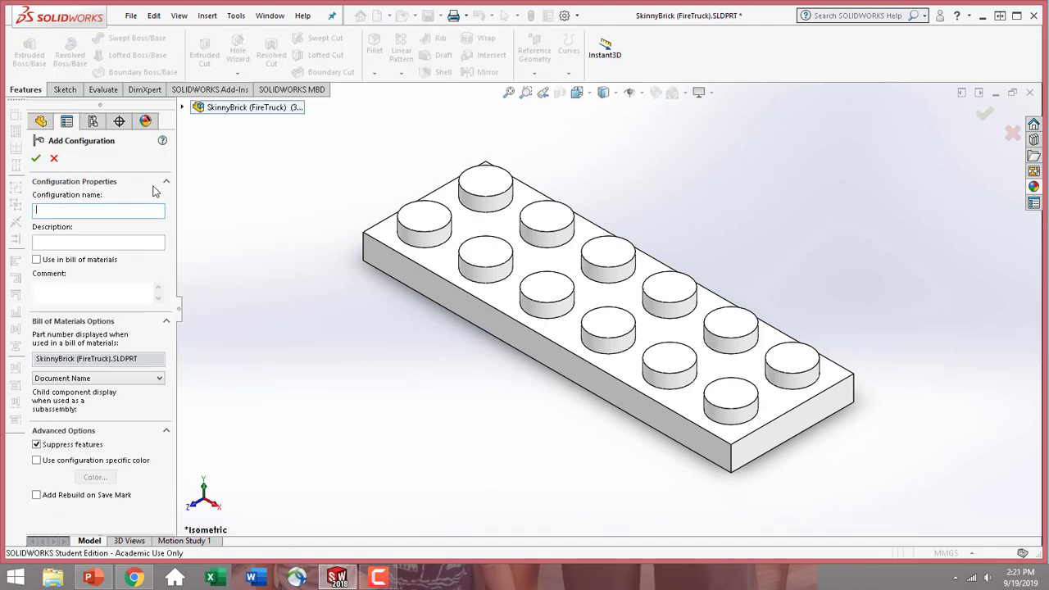
{"action": "type", "text": "FLAT BRICK"}
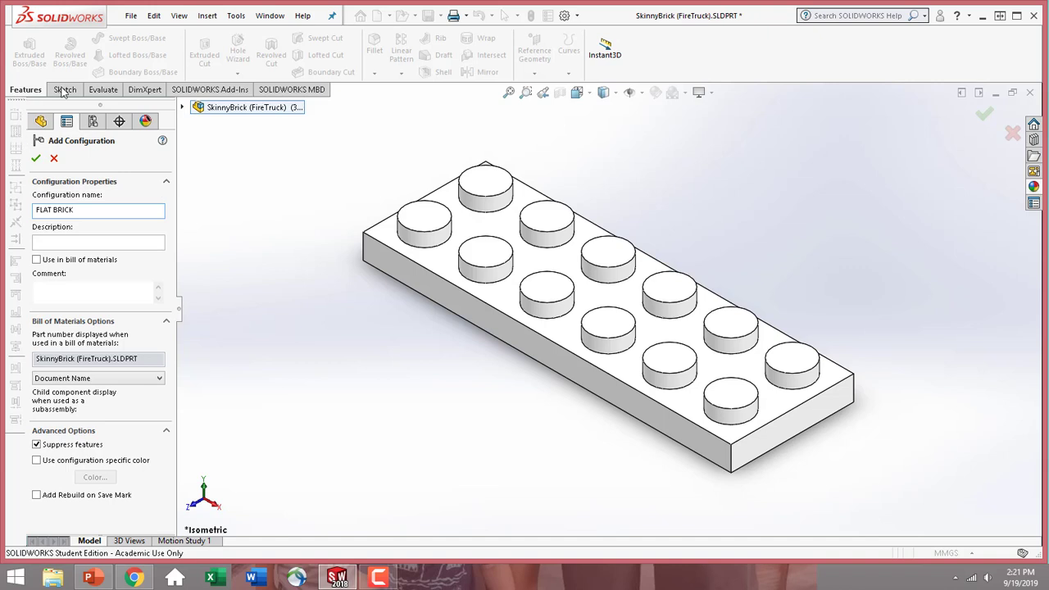
{"action": "left_click", "coordinate": [82, 242]}
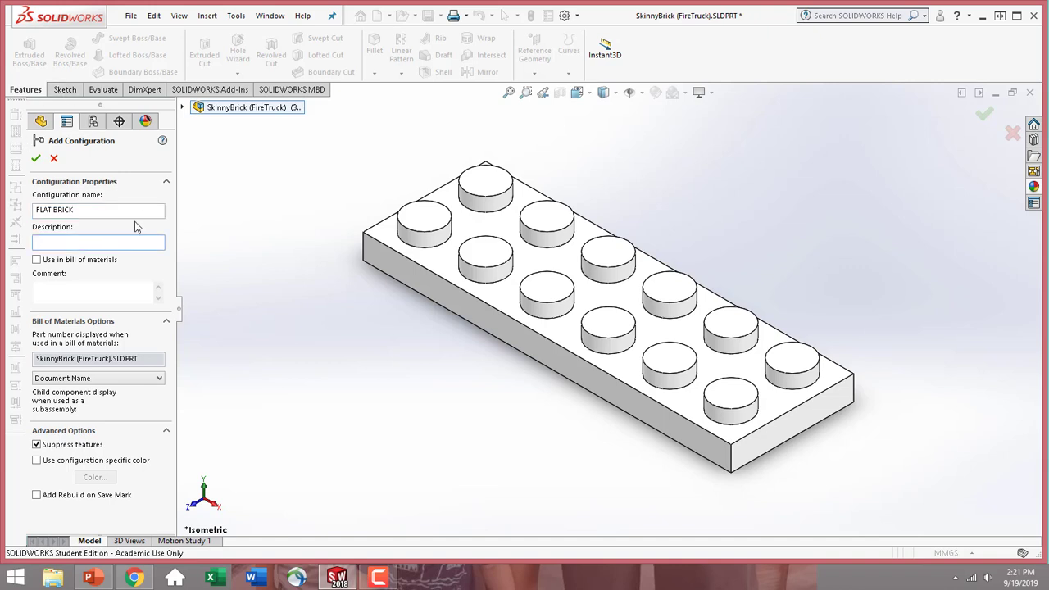
{"action": "type", "text": "2X1 GRAY"}
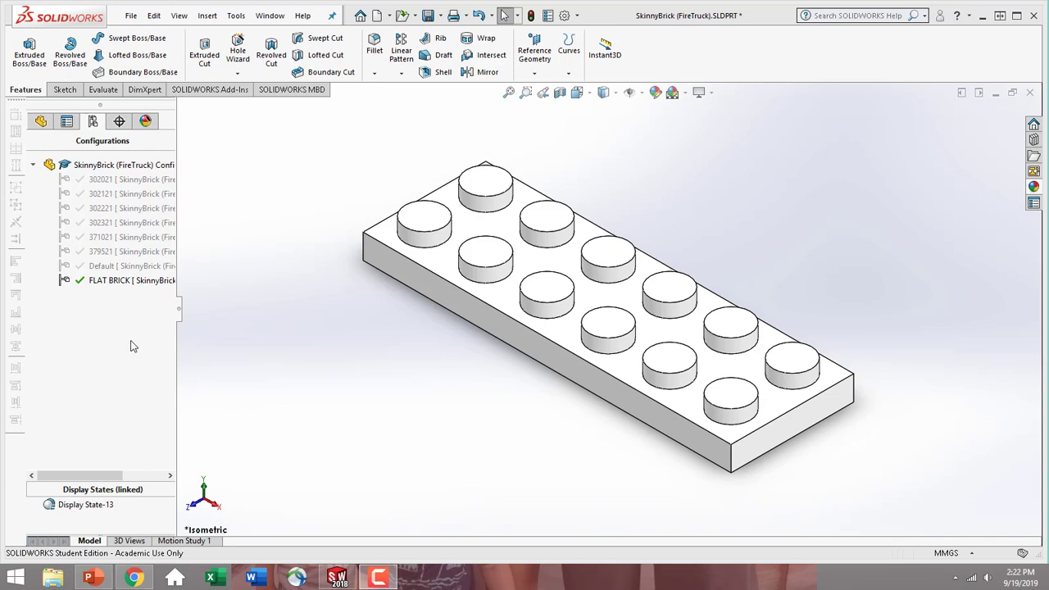
Check in the FLAT BRICK display state's properties whether display states are linked to configurations
{"action": "right_click", "coordinate": [83, 509]}
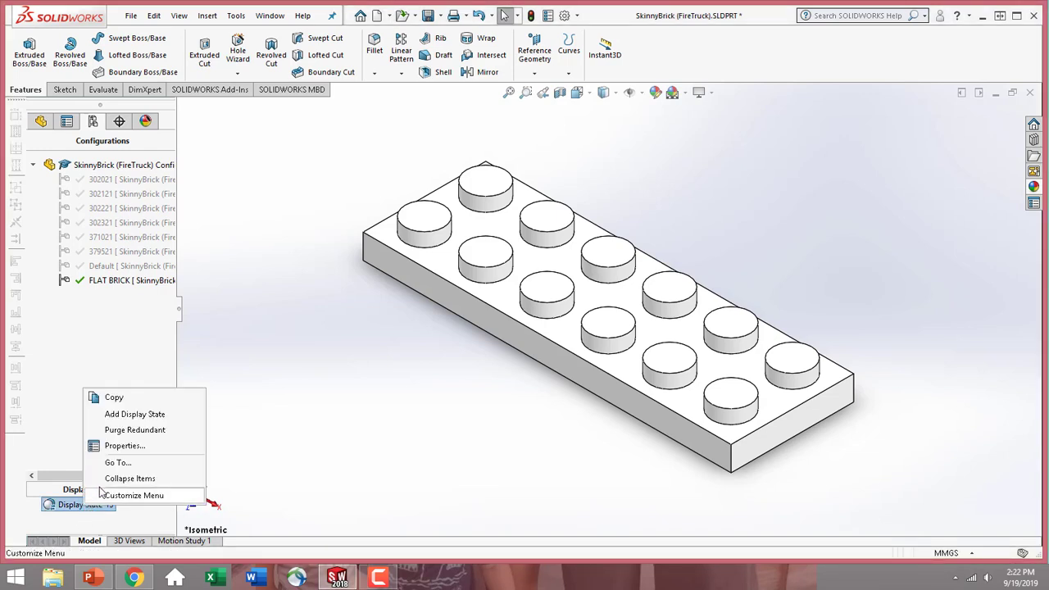
{"action": "left_click", "coordinate": [124, 445]}
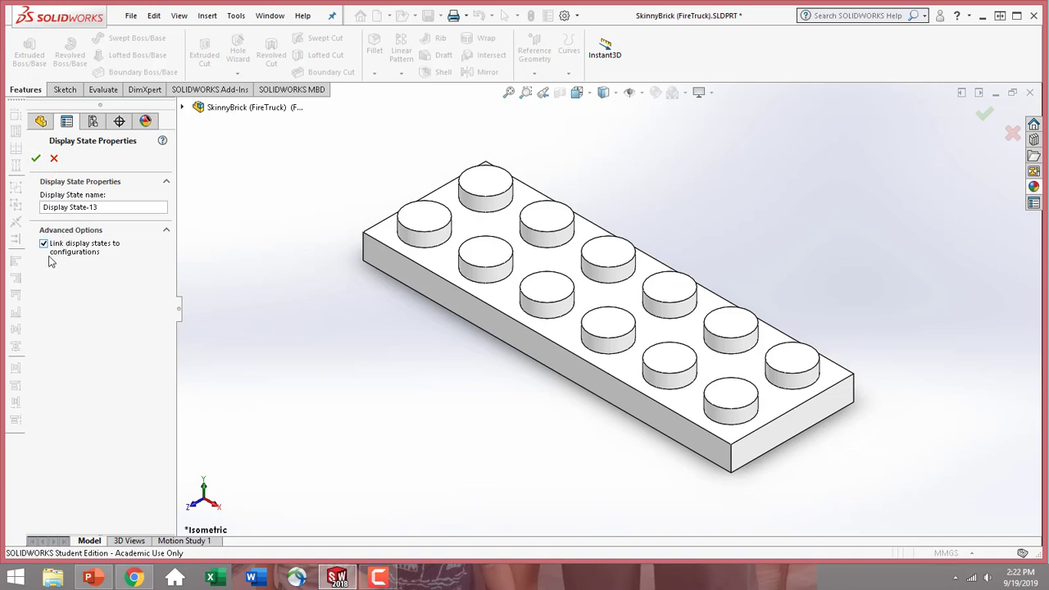
{"action": "left_click", "coordinate": [35, 158]}
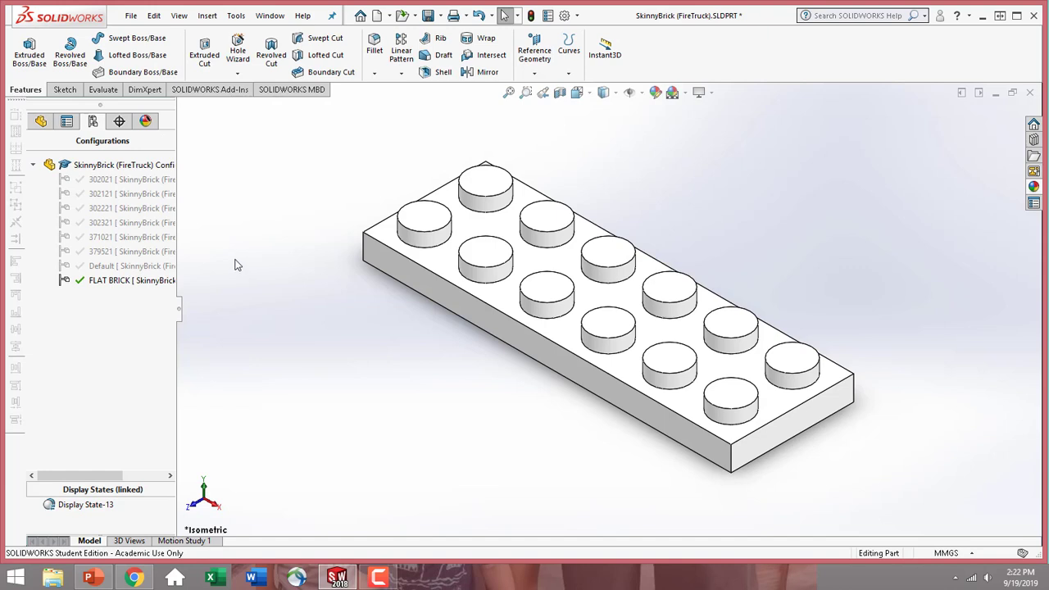
Activate the 379521 configuration and open the part's equations and global variables for editing
{"action": "double_click", "coordinate": [150, 253]}
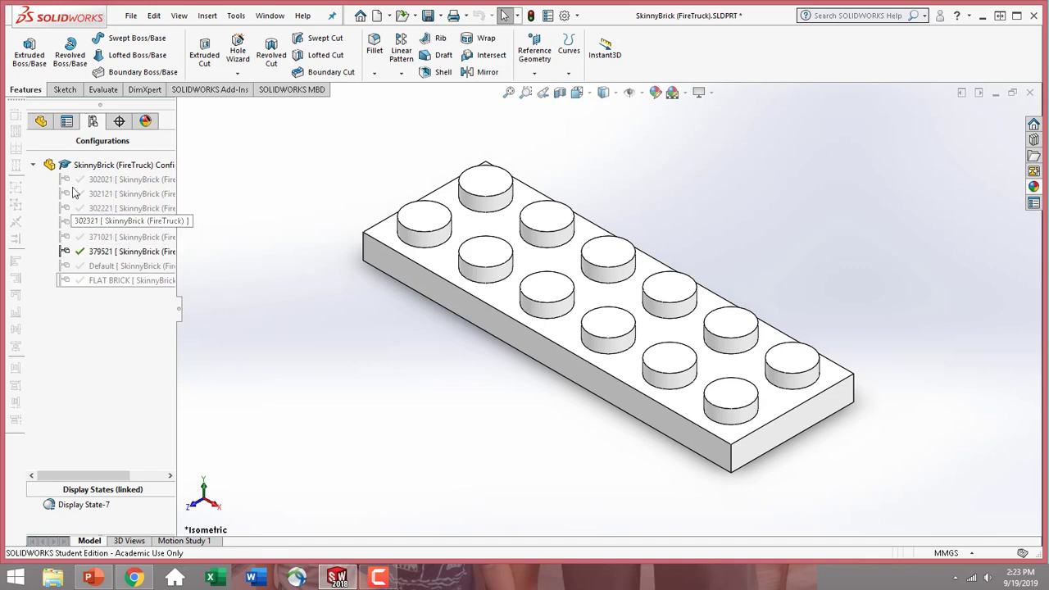
{"action": "left_click", "coordinate": [41, 122]}
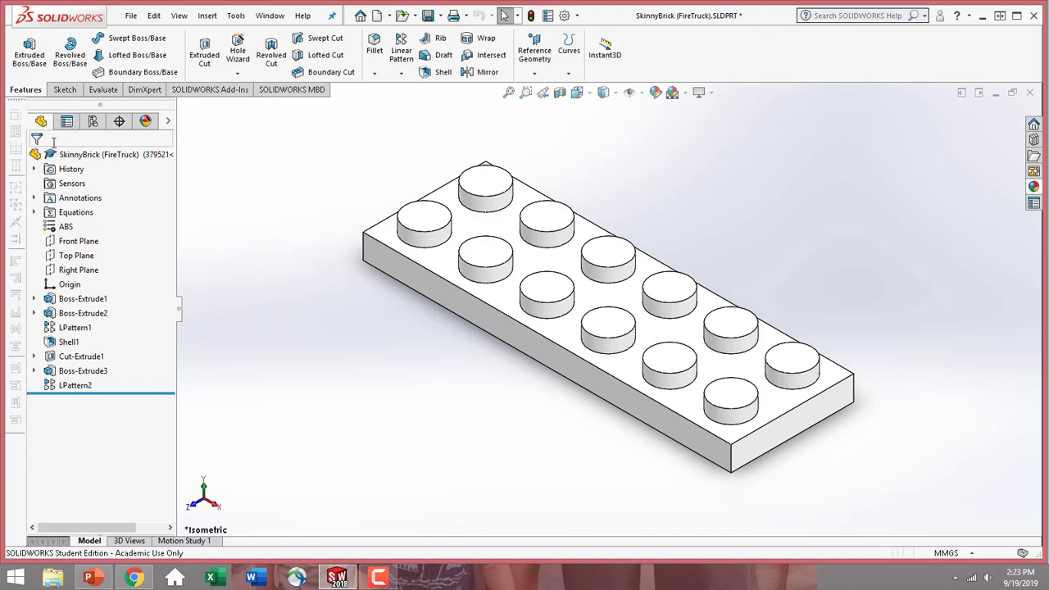
{"action": "left_click", "coordinate": [81, 217]}
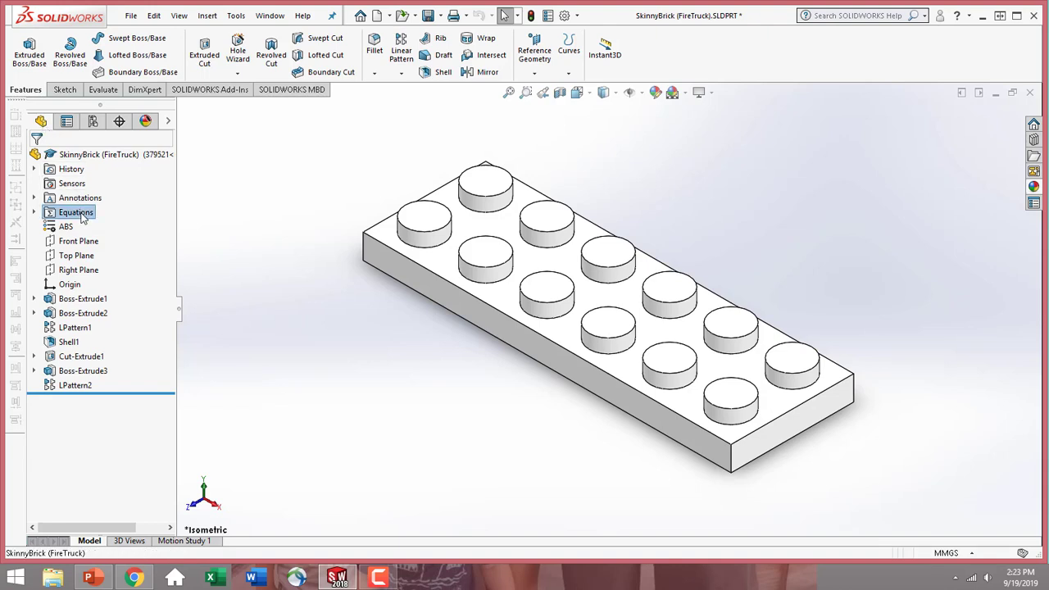
{"action": "right_click", "coordinate": [81, 216]}
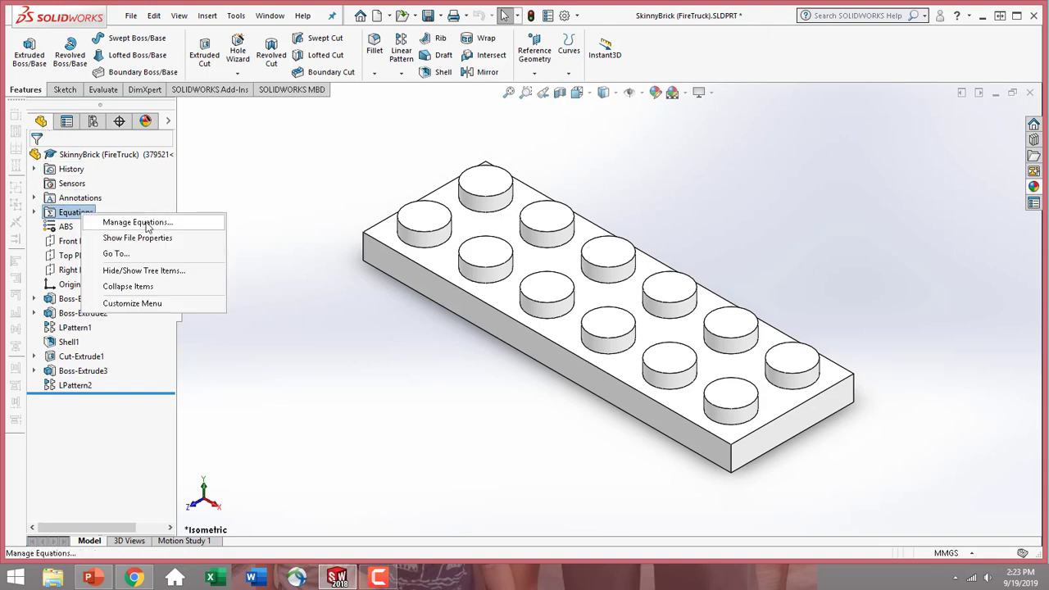
{"action": "left_click", "coordinate": [138, 222]}
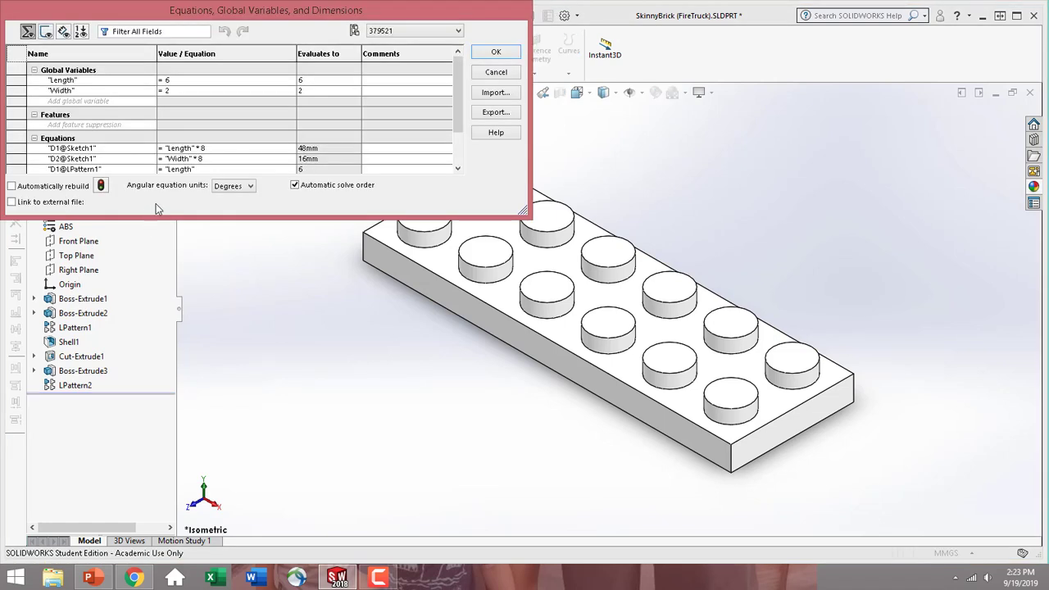
Apply the Length value 6 and the Width value 2 to this configuration only, for 379521, and accept the equations
{"action": "left_click", "coordinate": [176, 80]}
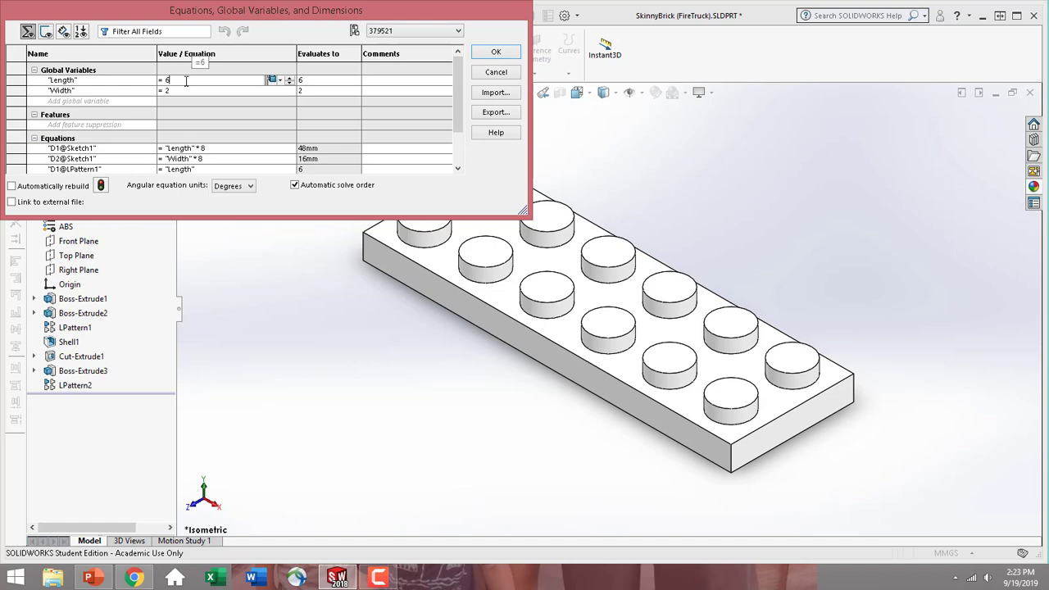
{"action": "left_click", "coordinate": [279, 81]}
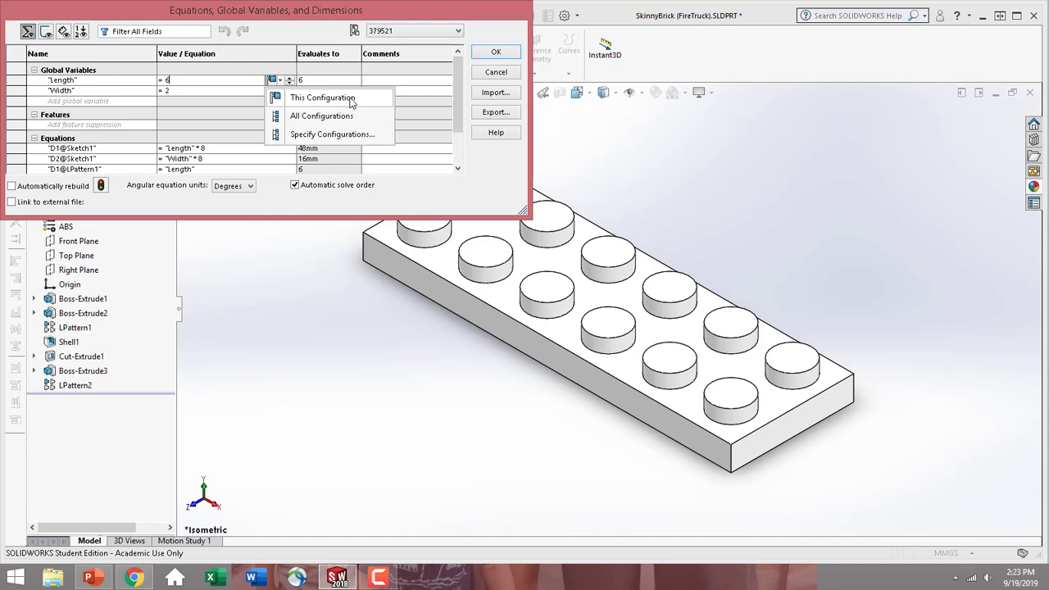
{"action": "left_click", "coordinate": [351, 98]}
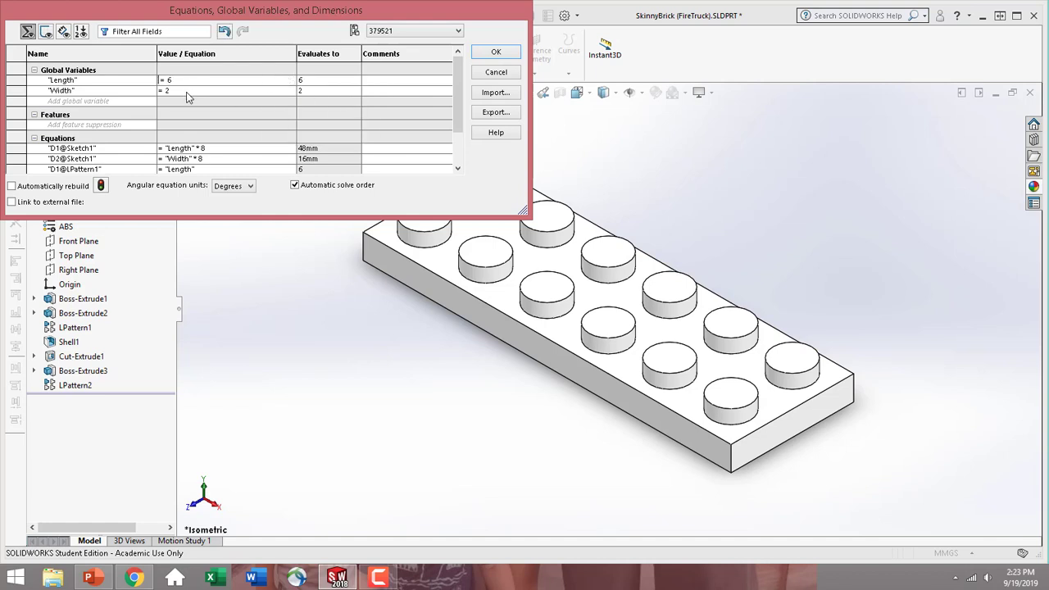
{"action": "left_click", "coordinate": [188, 92]}
{"action": "left_click", "coordinate": [261, 92]}
{"action": "left_click", "coordinate": [259, 104]}
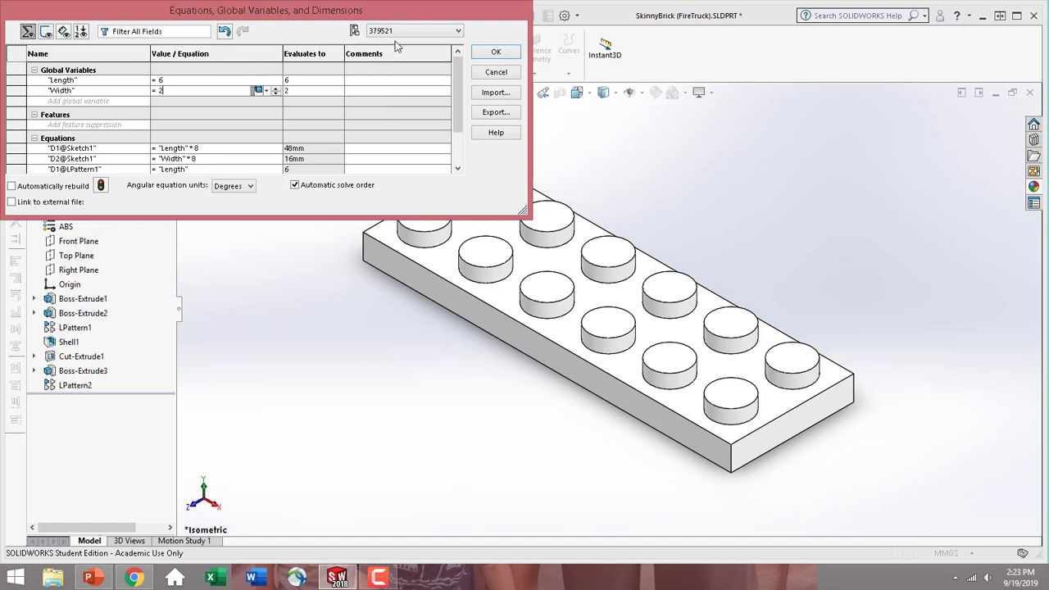
{"action": "left_click", "coordinate": [452, 31]}
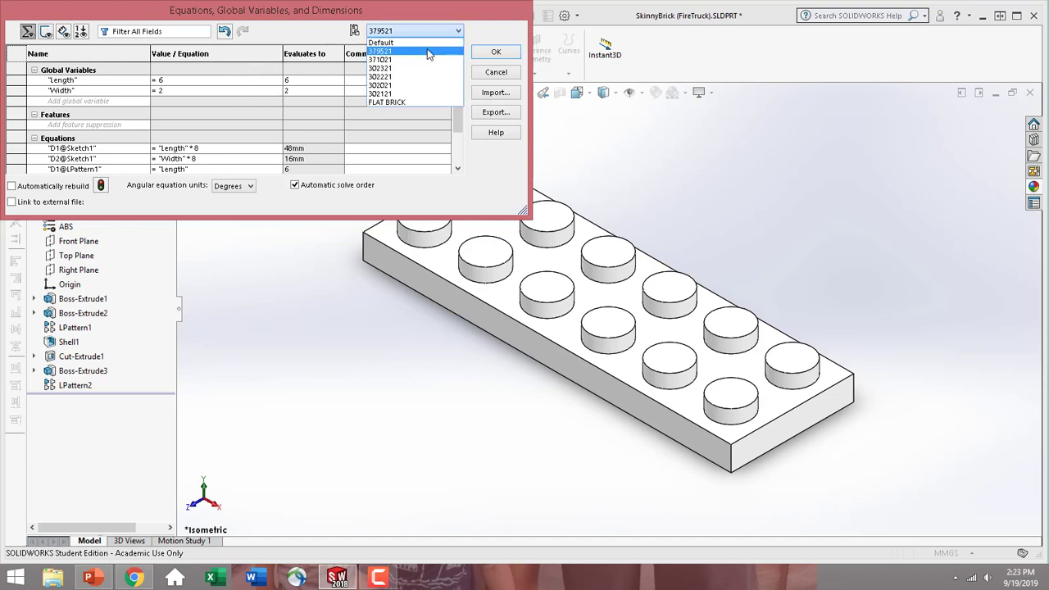
{"action": "left_click", "coordinate": [428, 51]}
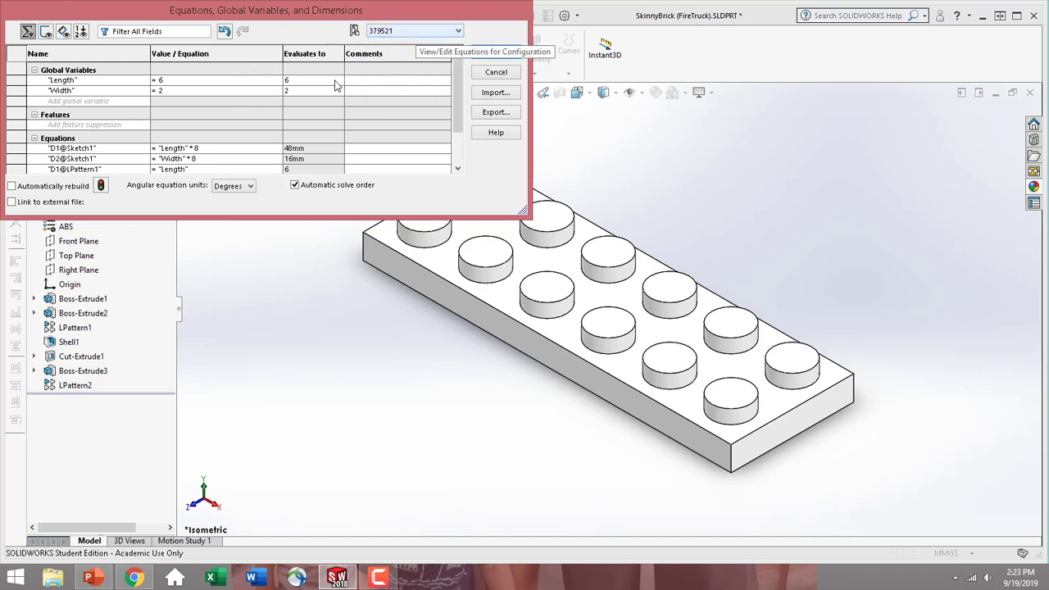
{"action": "left_click", "coordinate": [219, 82]}
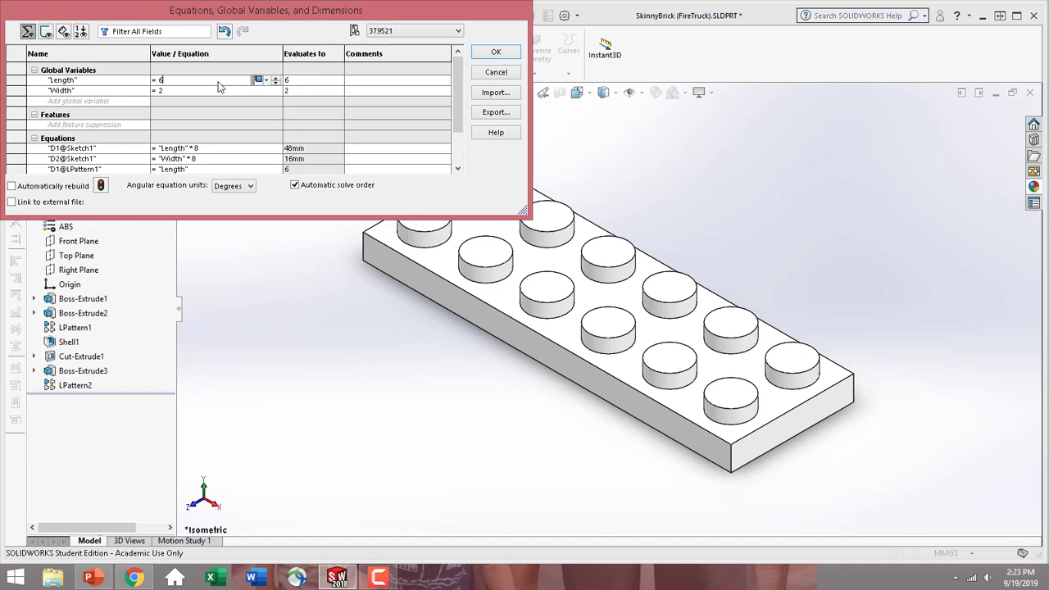
{"action": "left_click", "coordinate": [269, 92]}
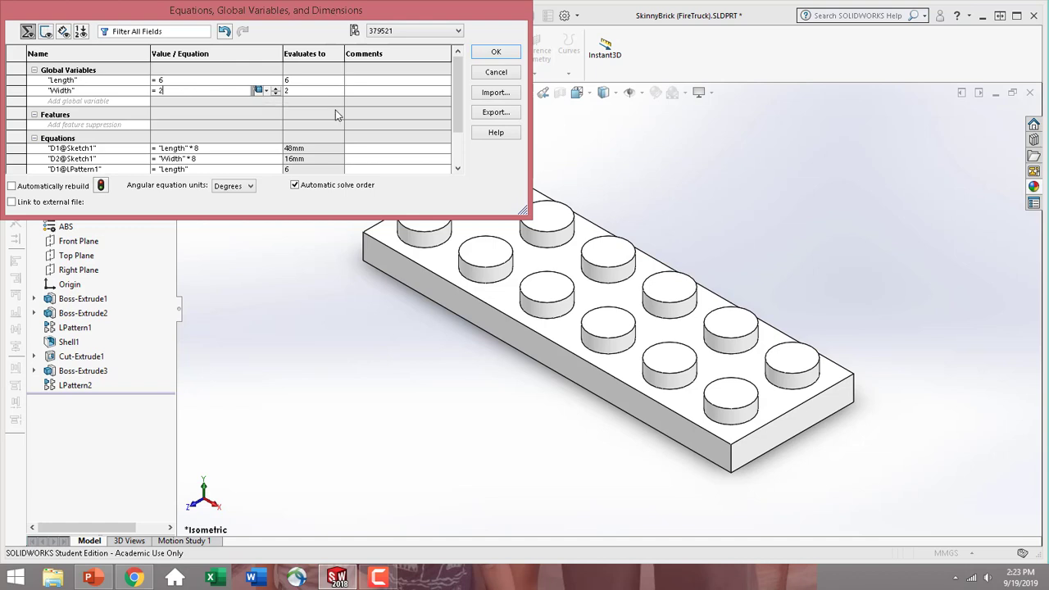
{"action": "left_click", "coordinate": [497, 52]}
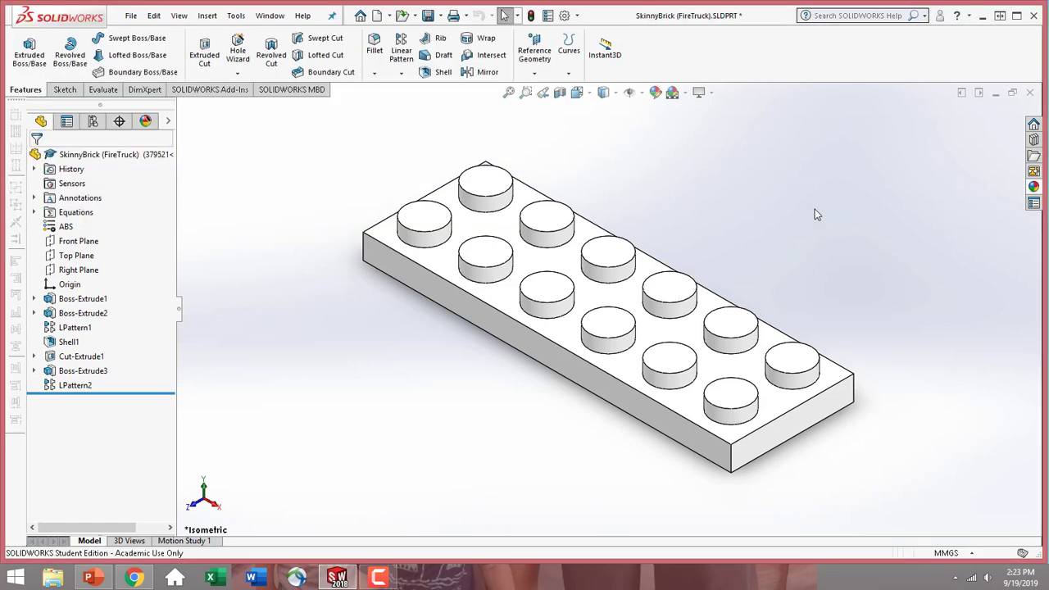
Open the appearance of the whole SkinnyBrick part for editing
{"action": "left_click", "coordinate": [565, 270]}
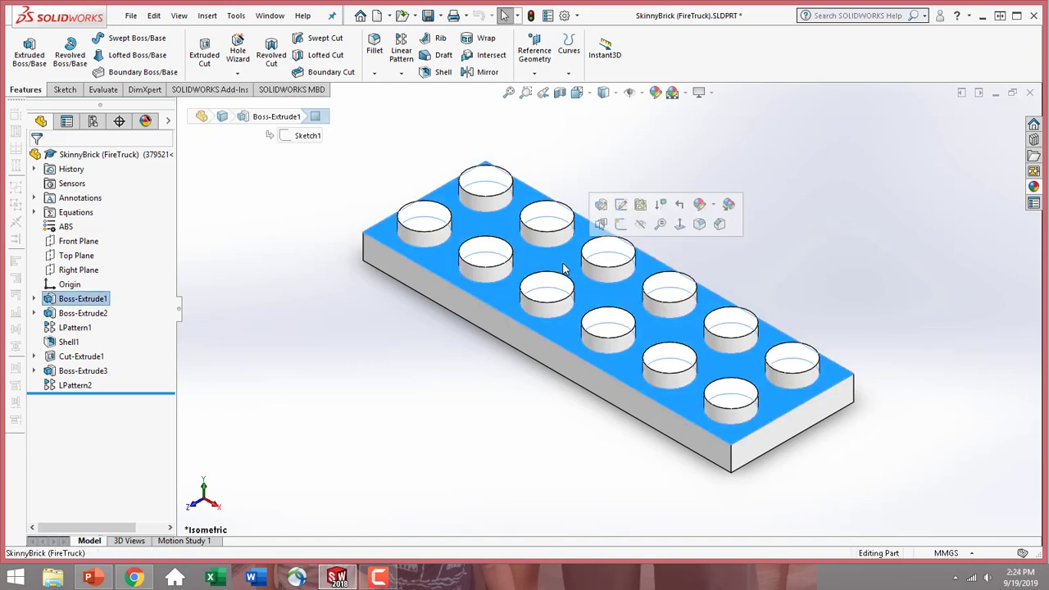
{"action": "left_click", "coordinate": [701, 205]}
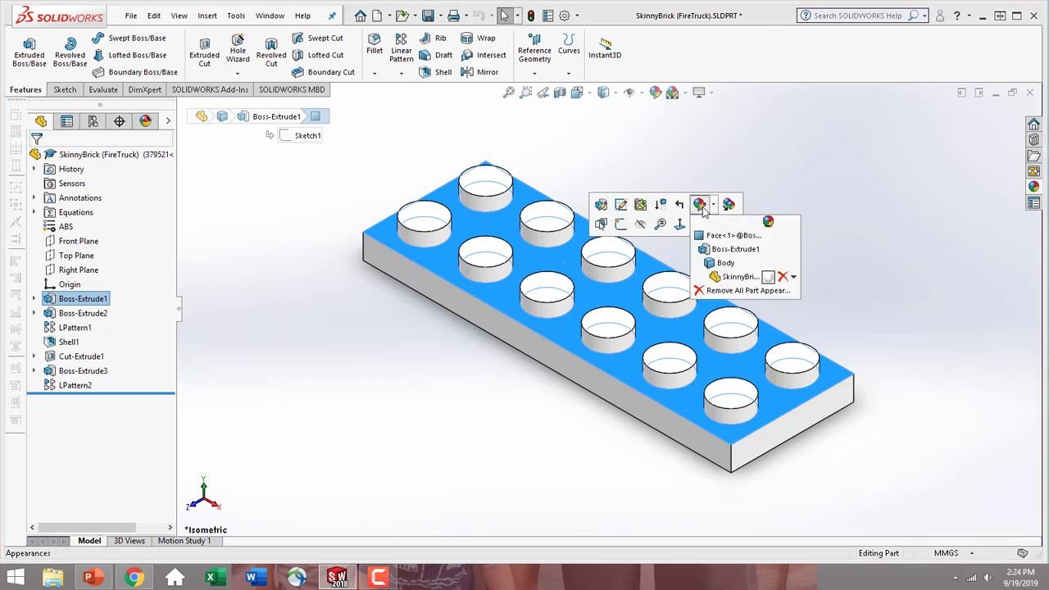
{"action": "left_click", "coordinate": [738, 277]}
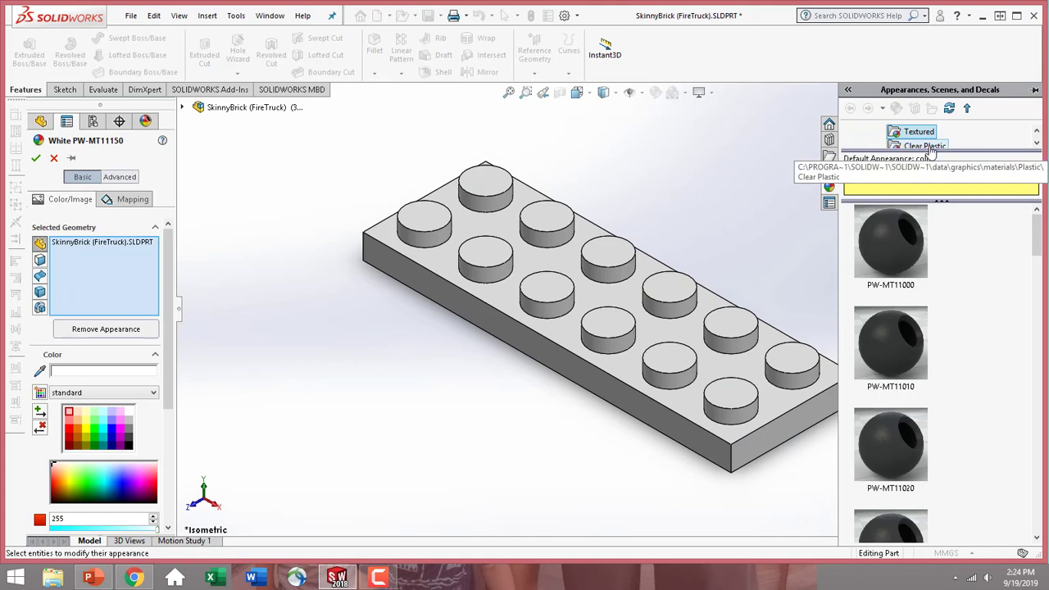
Try the clear plastic low density polyethylene (LDPE) appearance in red on the whole part
{"action": "left_click", "coordinate": [931, 150]}
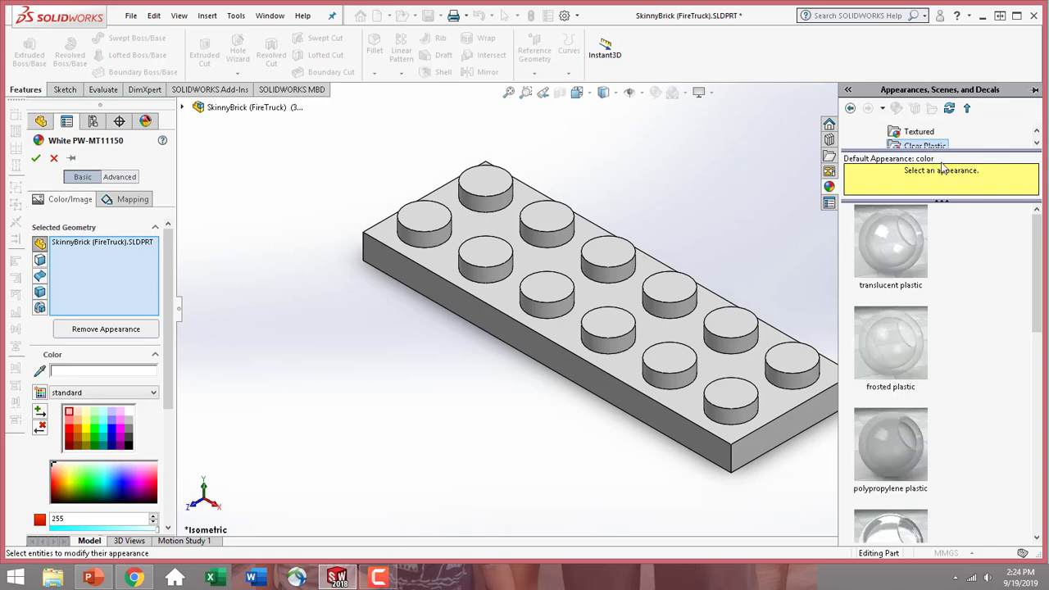
{"action": "left_click_drag", "start_coordinate": [1040, 282], "coordinate": [1040, 481]}
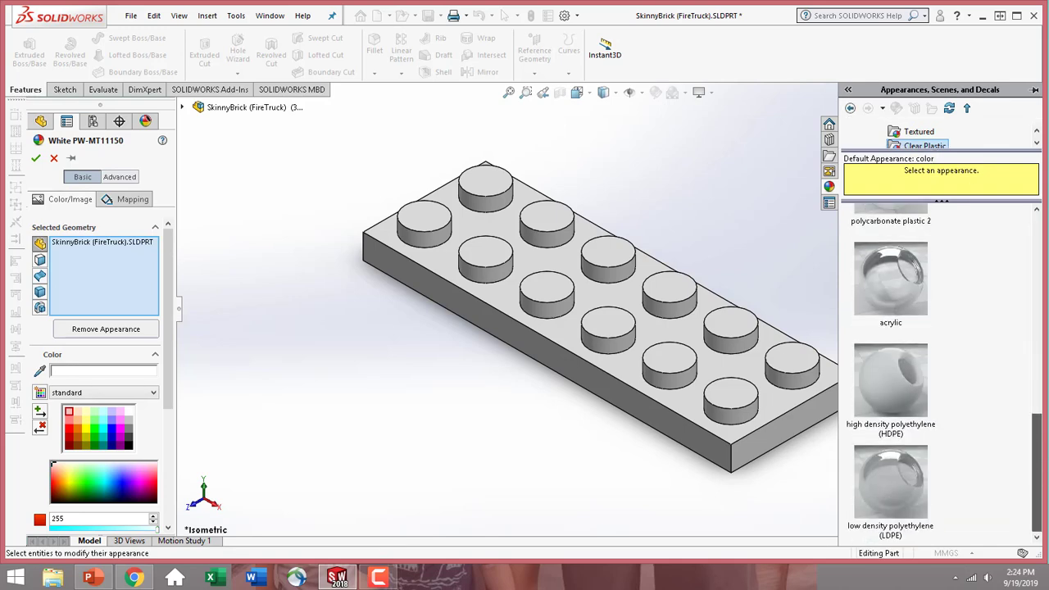
{"action": "left_click", "coordinate": [903, 496]}
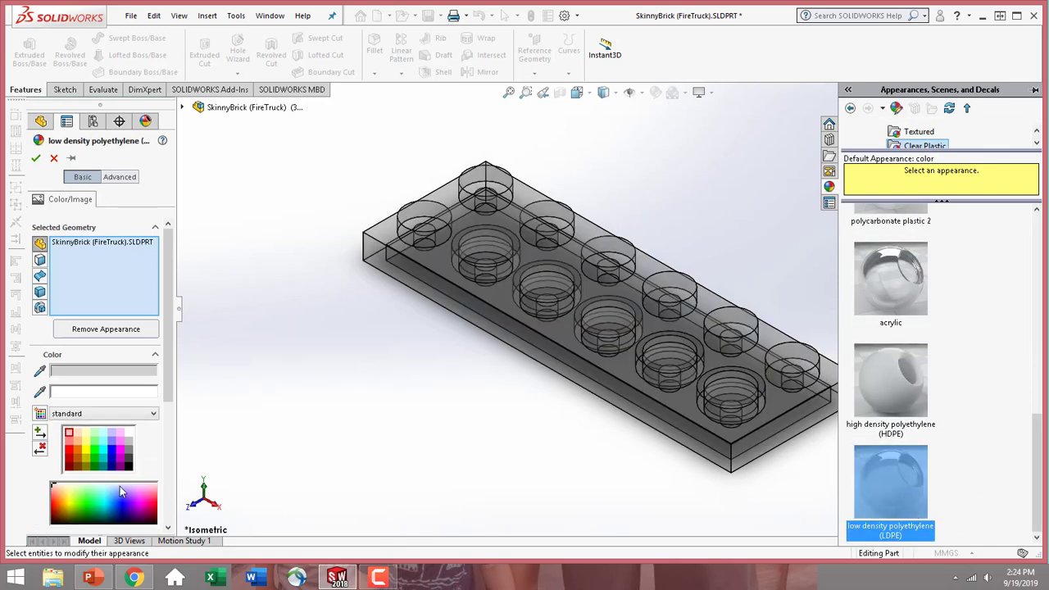
{"action": "left_click", "coordinate": [70, 450]}
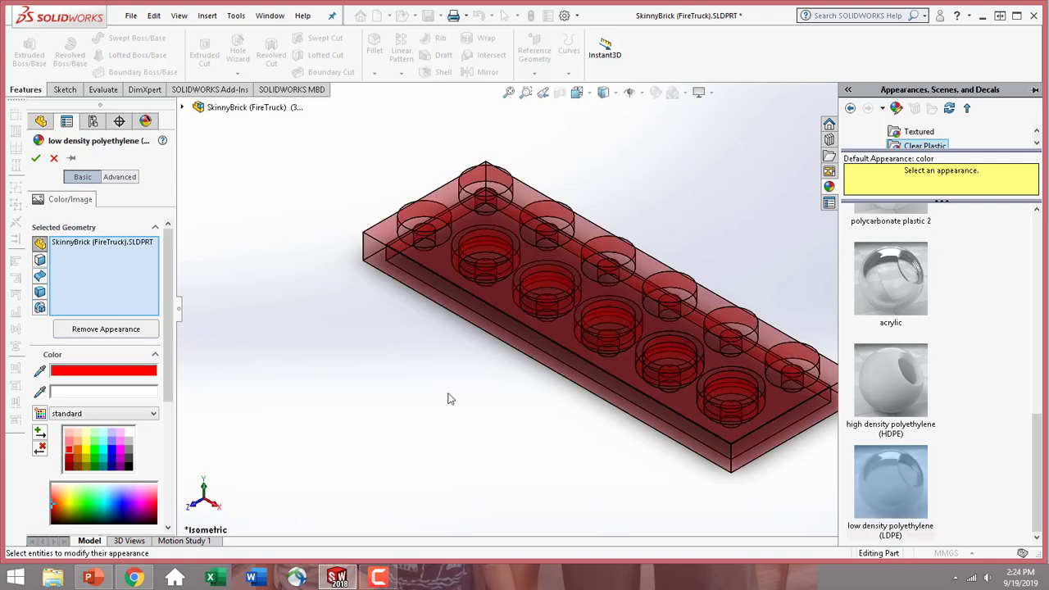
{"action": "middle_click_drag", "start_coordinate": [489, 402], "coordinate": [701, 390]}
Try the clear plastic high density polyethylene (HDPE) appearance in red on the whole part
{"action": "left_click", "coordinate": [905, 398]}
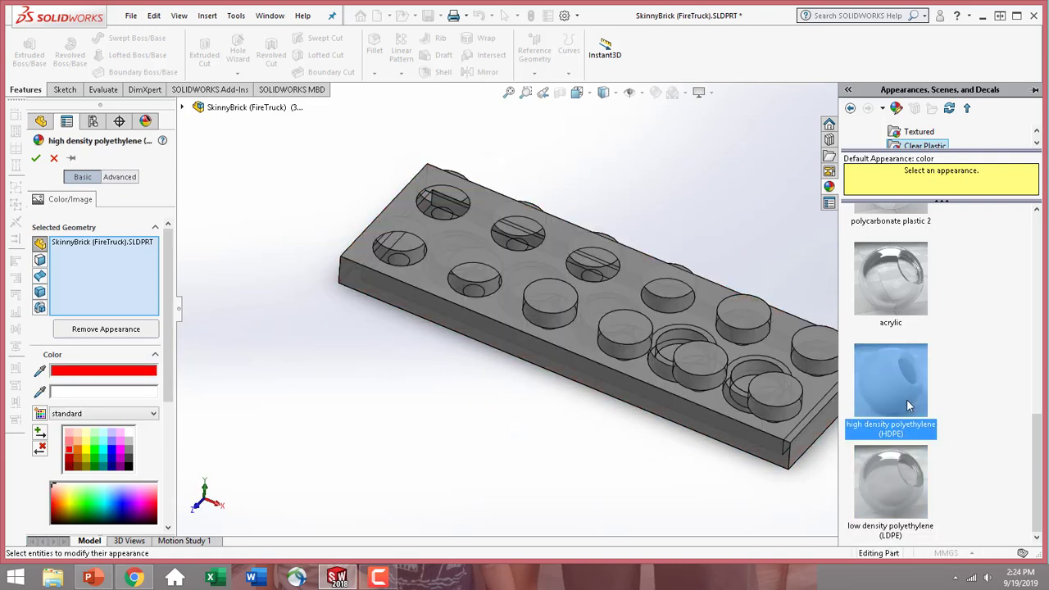
{"action": "left_click", "coordinate": [70, 450]}
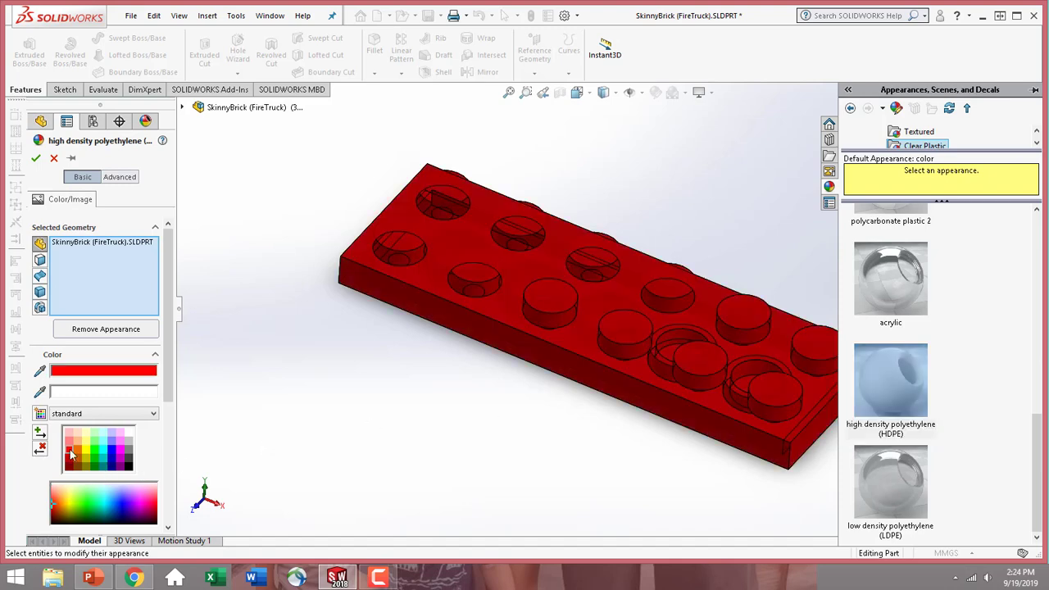
{"action": "middle_click_drag", "start_coordinate": [546, 445], "coordinate": [492, 361]}
{"action": "mouse_move", "coordinate": [544, 314]}
{"action": "middle_mouse_down"}
{"action": "mouse_move", "coordinate": [563, 347]}
{"action": "mouse_move", "coordinate": [546, 331]}
{"action": "middle_mouse_up"}
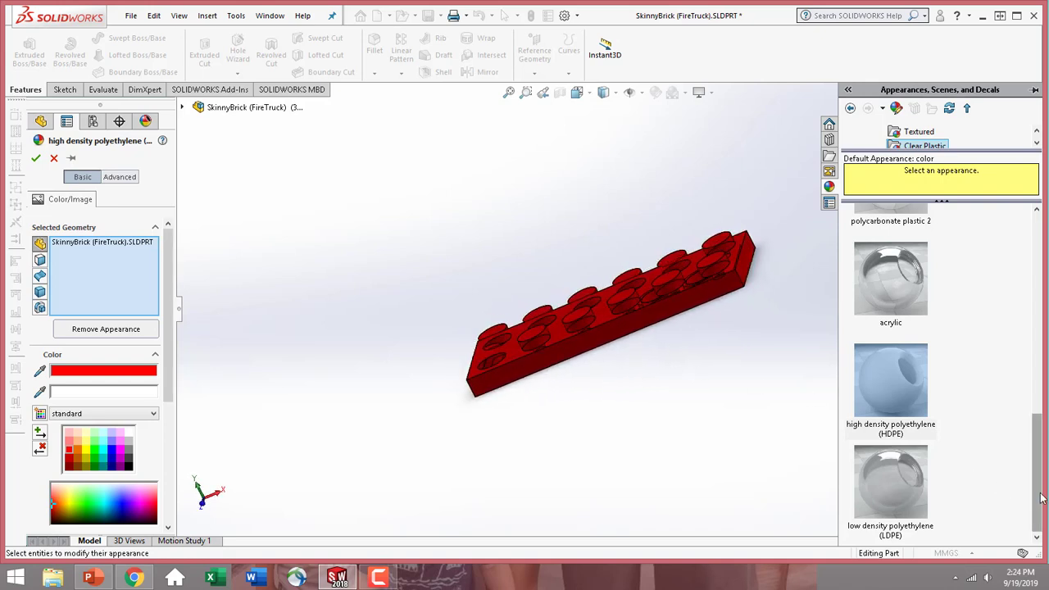
Apply the textured plastic PW-MT11030 appearance in red (255, 0, 0) to the whole part for this display state only
{"action": "left_click_drag", "start_coordinate": [1042, 501], "coordinate": [1042, 425]}
{"action": "left_click", "coordinate": [917, 131]}
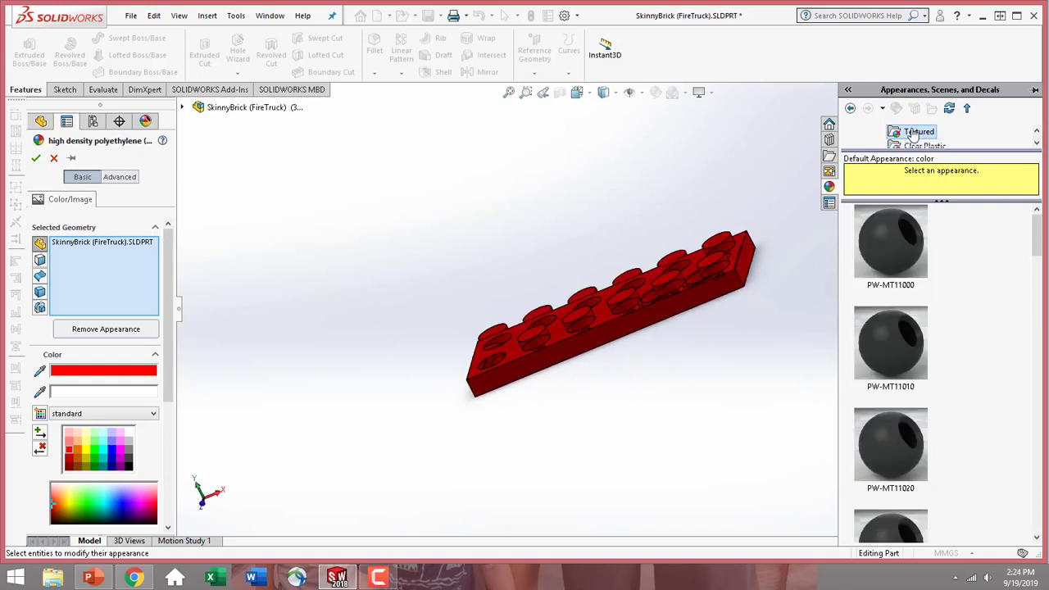
{"action": "left_click", "coordinate": [902, 529]}
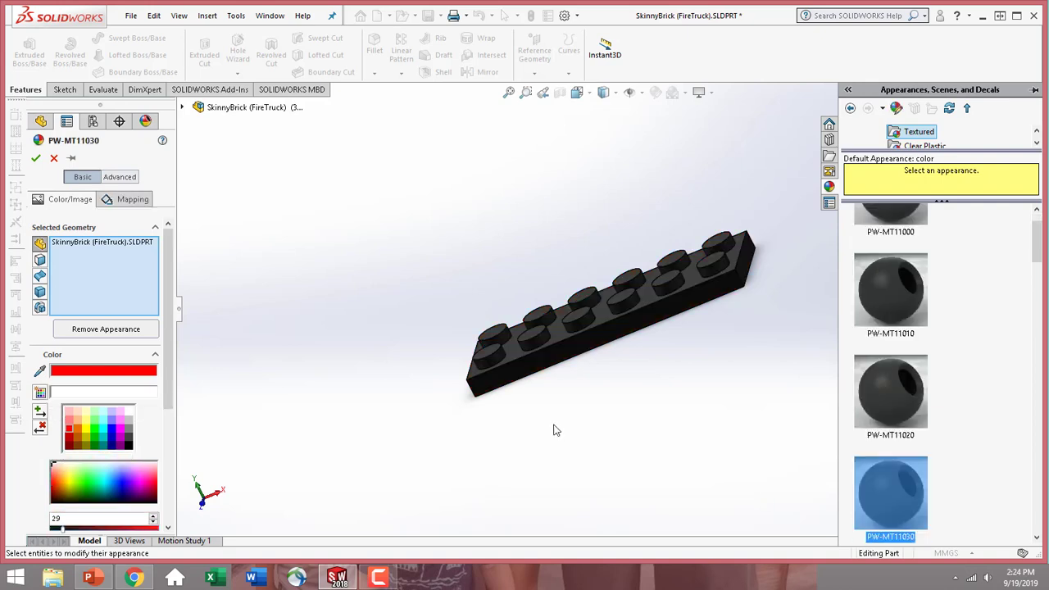
{"action": "left_click", "coordinate": [71, 433]}
{"action": "middle_click_drag", "start_coordinate": [808, 318], "coordinate": [757, 435]}
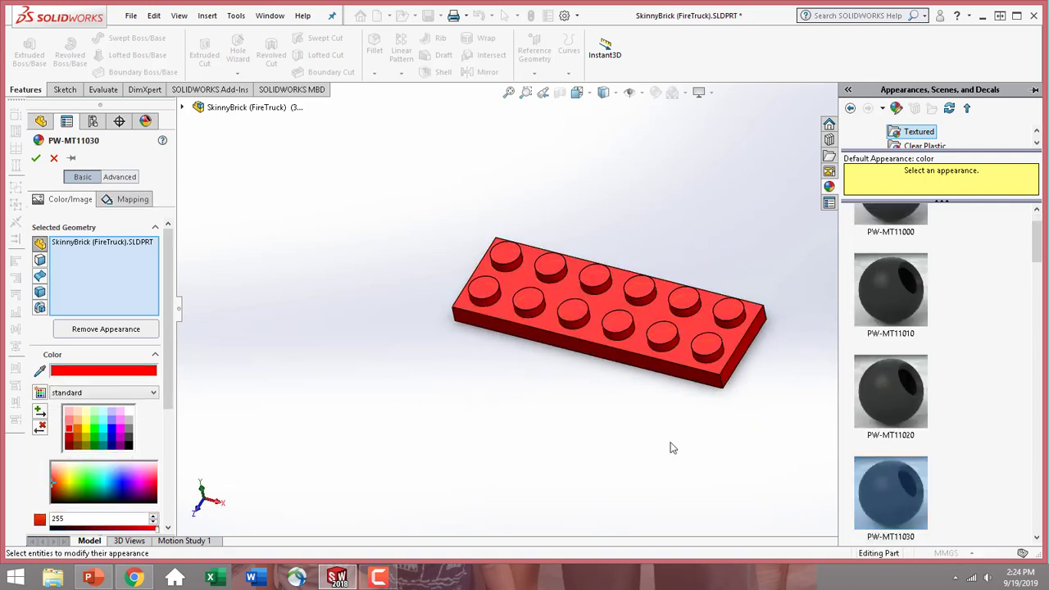
{"action": "left_click", "coordinate": [849, 90]}
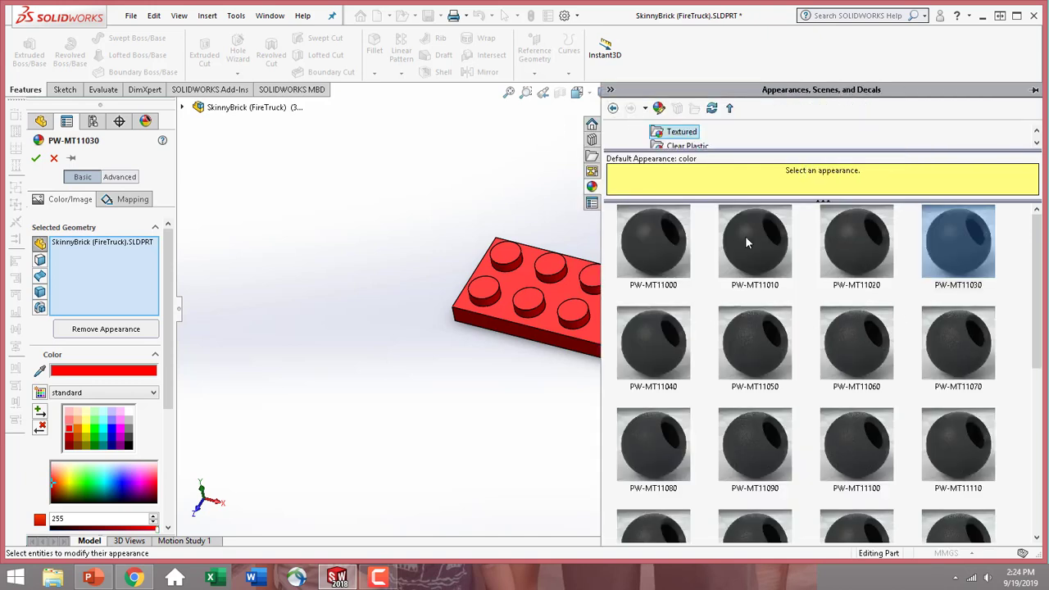
{"action": "left_click", "coordinate": [610, 90]}
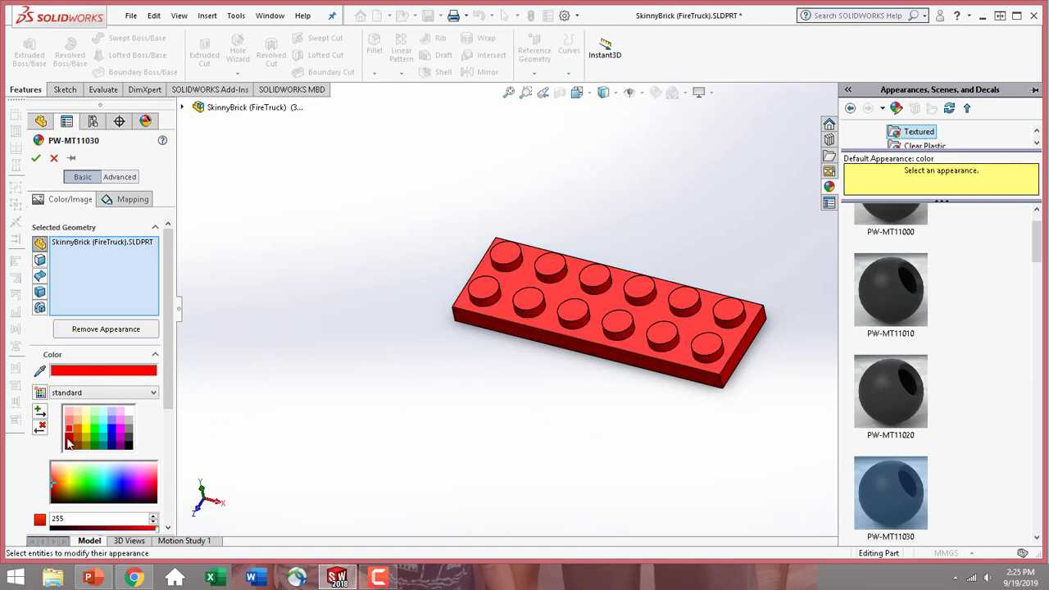
{"action": "left_click_drag", "start_coordinate": [168, 405], "coordinate": [172, 492]}
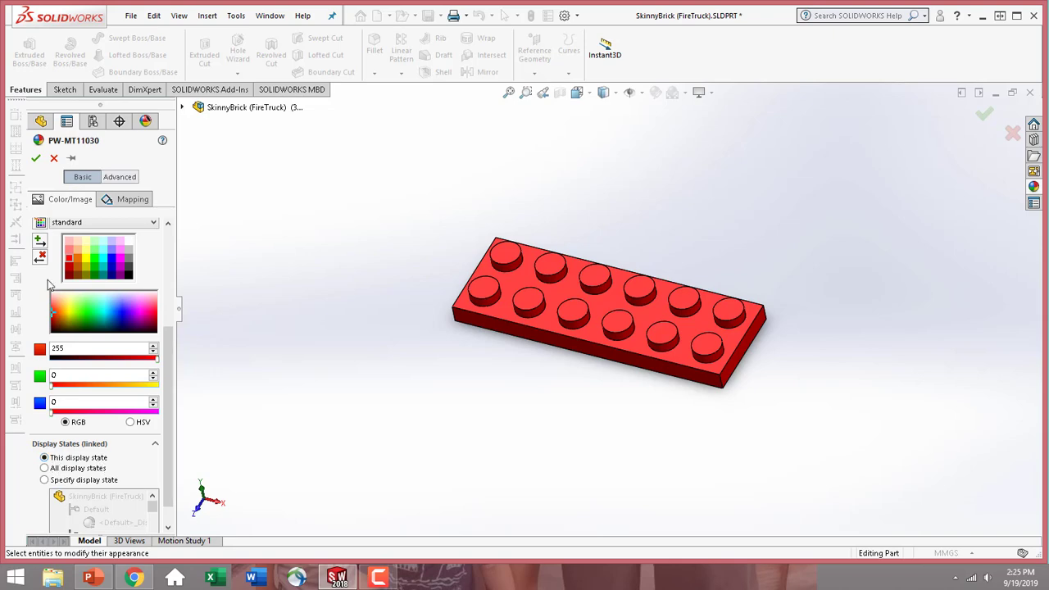
{"action": "left_click", "coordinate": [35, 161]}
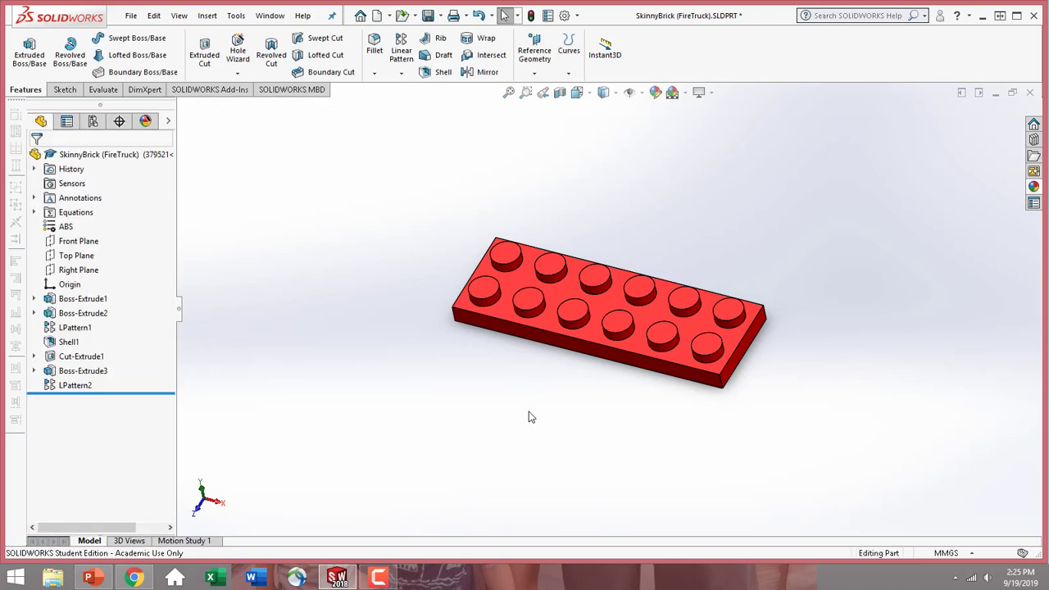
Examine the material assigned to the part in the material library and close it without applying a change
{"action": "middle_click_drag", "start_coordinate": [456, 379], "coordinate": [450, 314]}
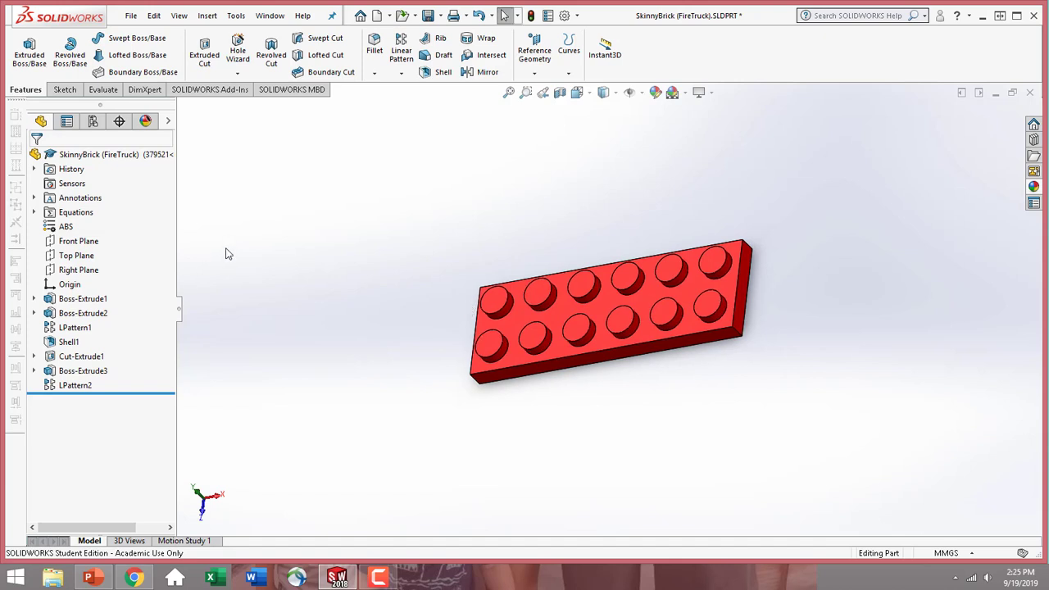
{"action": "left_click", "coordinate": [65, 227]}
{"action": "right_click", "coordinate": [69, 230]}
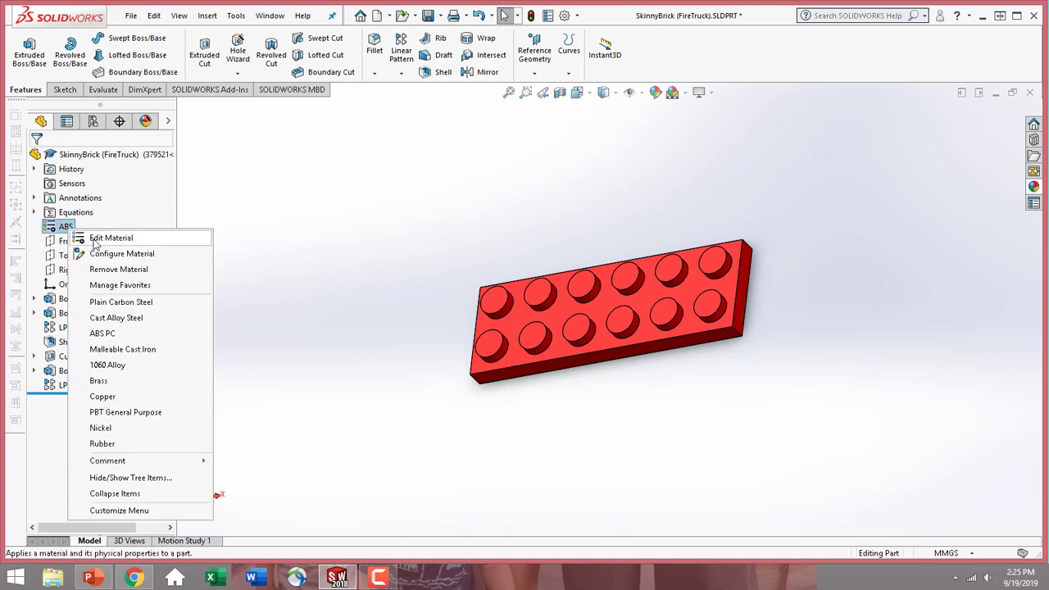
{"action": "left_click", "coordinate": [92, 236]}
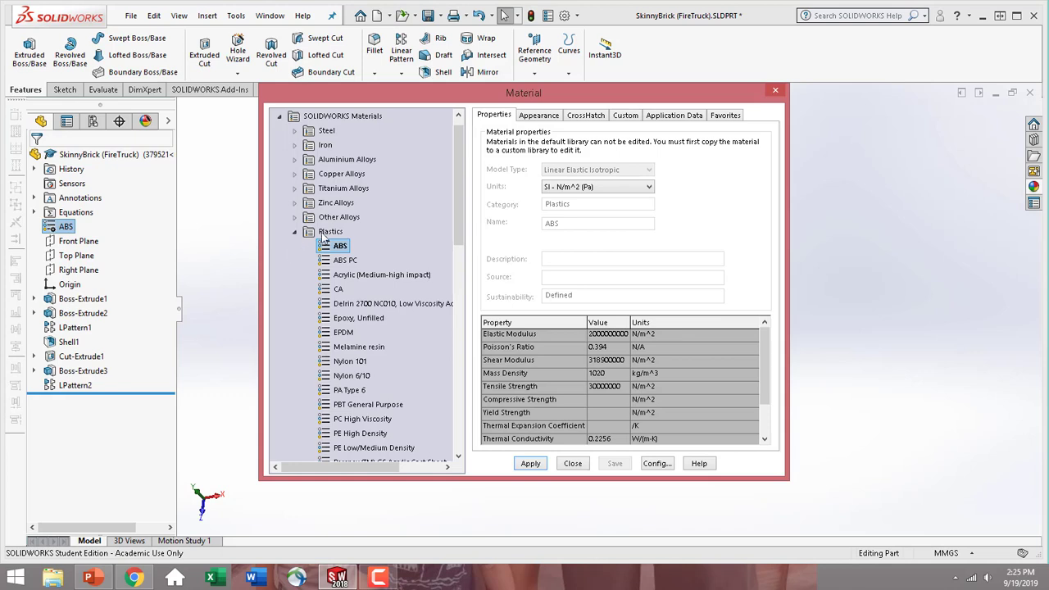
{"action": "left_click", "coordinate": [573, 464]}
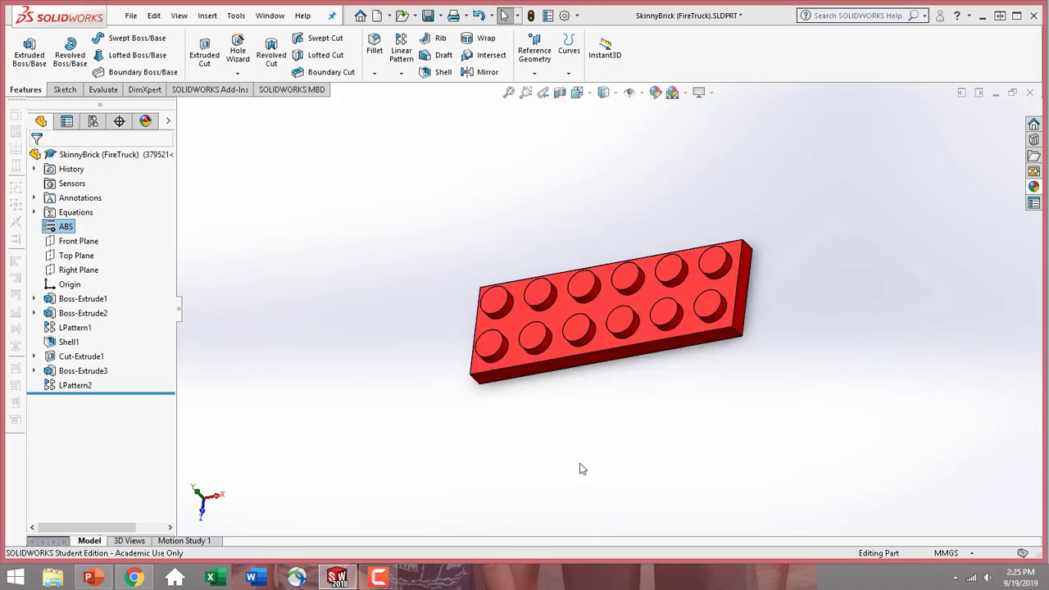
Activate configuration 371021 of the brick and return to its feature tree
{"action": "left_click", "coordinate": [93, 123]}
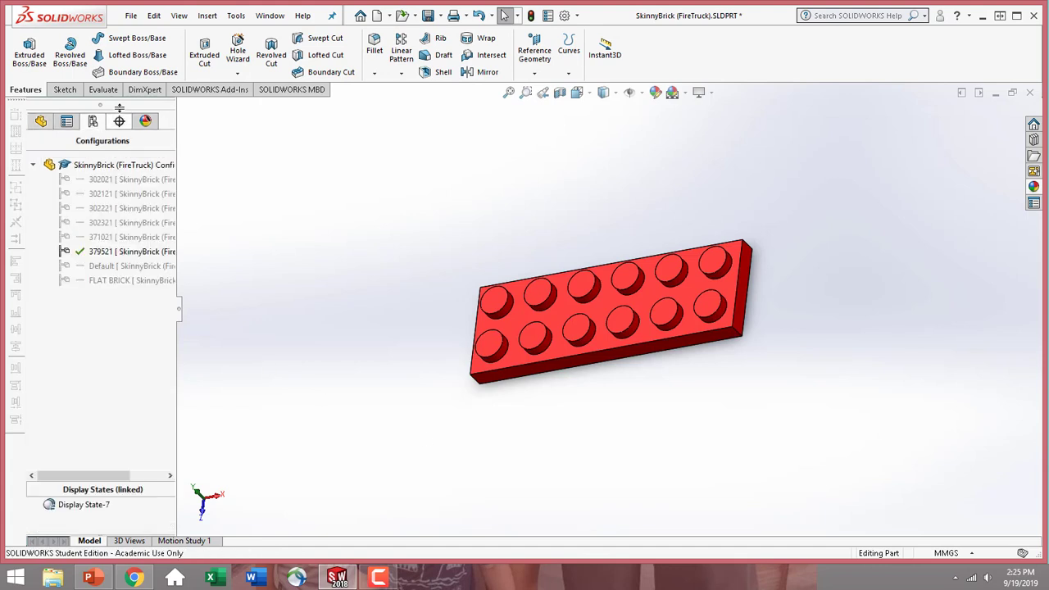
{"action": "double_click", "coordinate": [137, 238]}
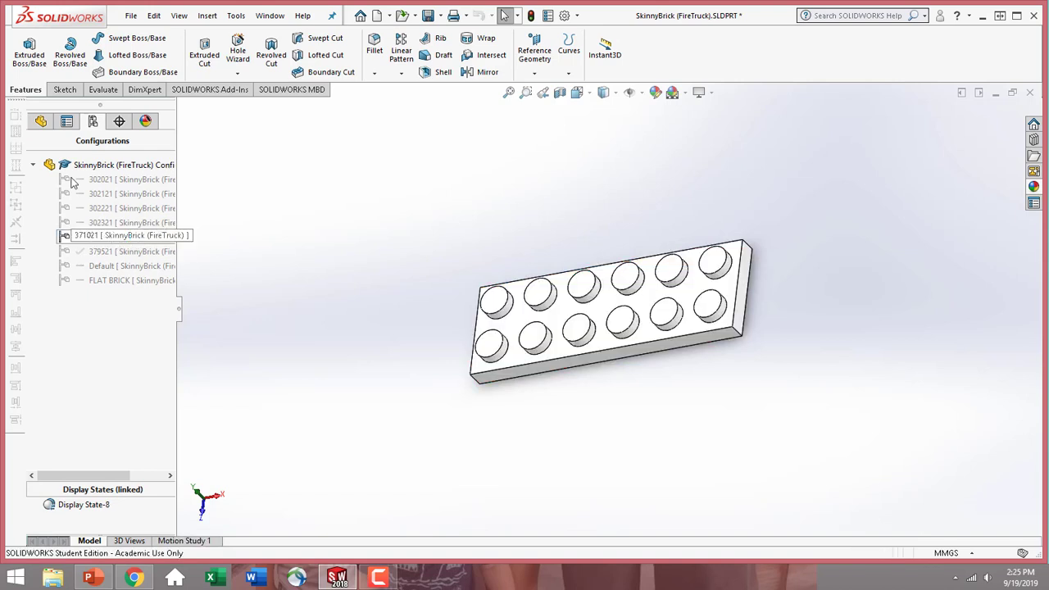
{"action": "left_click", "coordinate": [41, 122]}
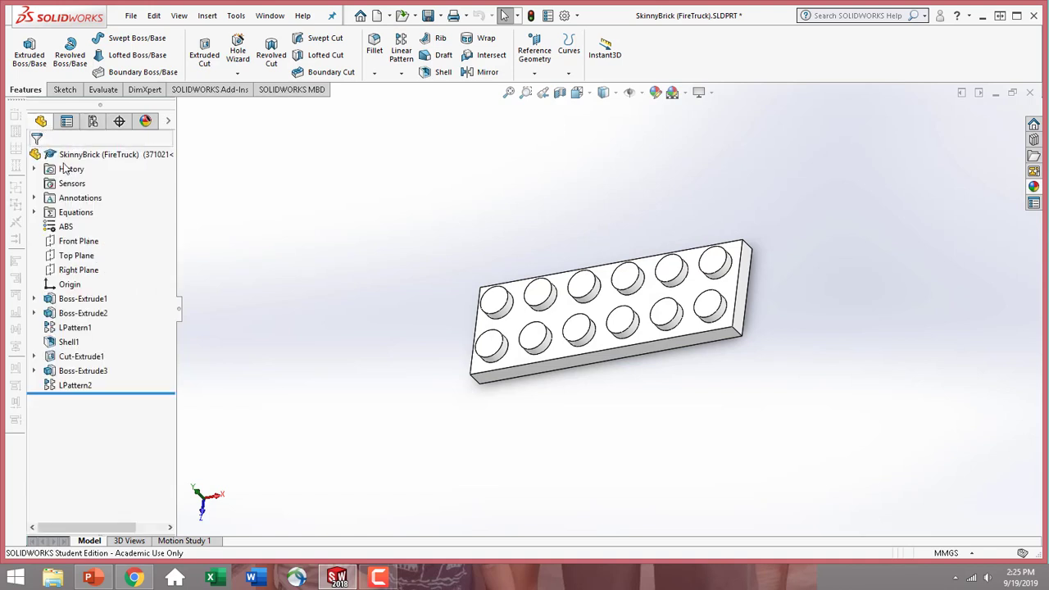
Set the Length global variable of configuration 371021 to 4 in the part's equations, without a unit
{"action": "left_click", "coordinate": [82, 215]}
{"action": "right_click", "coordinate": [95, 215]}
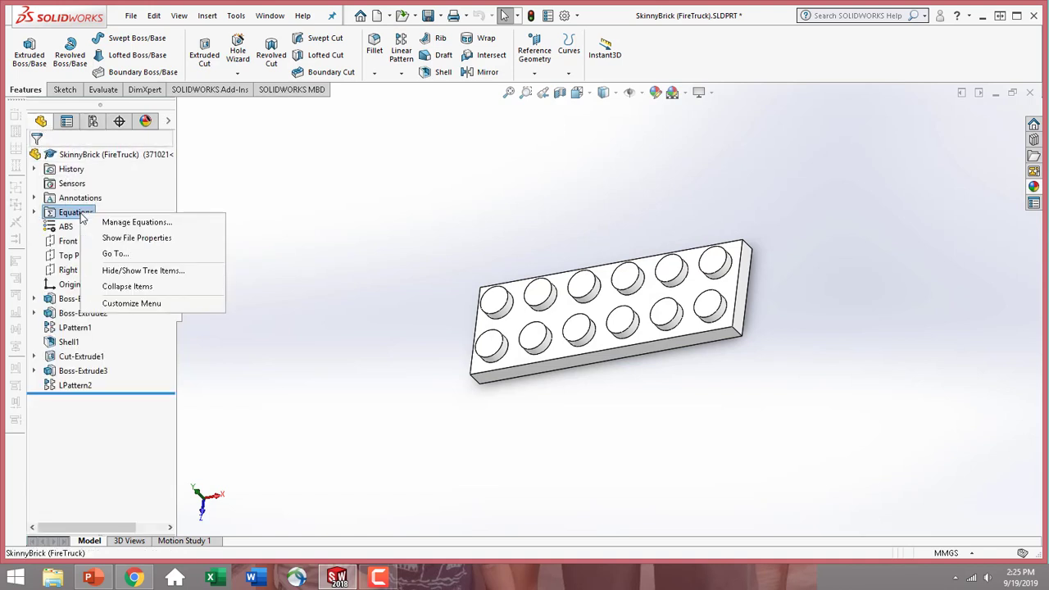
{"action": "left_click", "coordinate": [121, 224]}
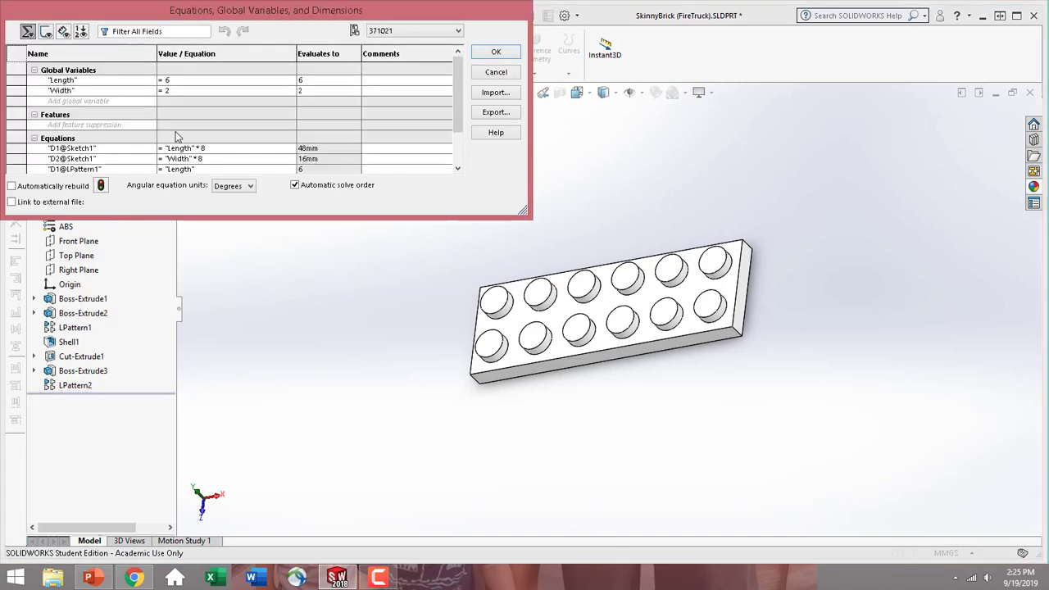
{"action": "left_click", "coordinate": [186, 80]}
{"action": "key", "text": "BackSpace"}
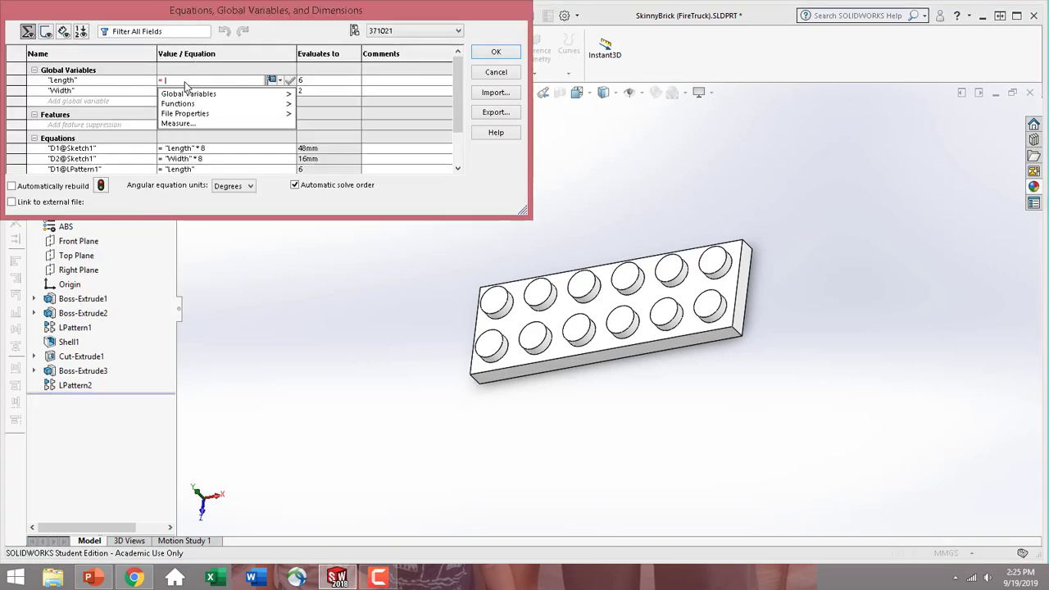
{"action": "type", "text": "4"}
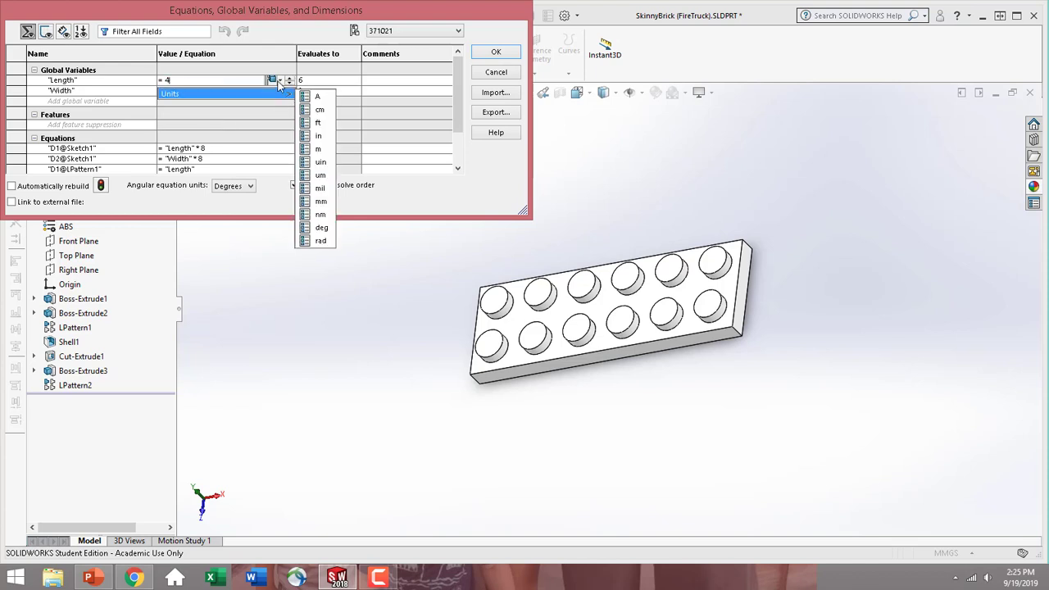
{"action": "left_click", "coordinate": [281, 81]}
{"action": "left_click", "coordinate": [298, 100]}
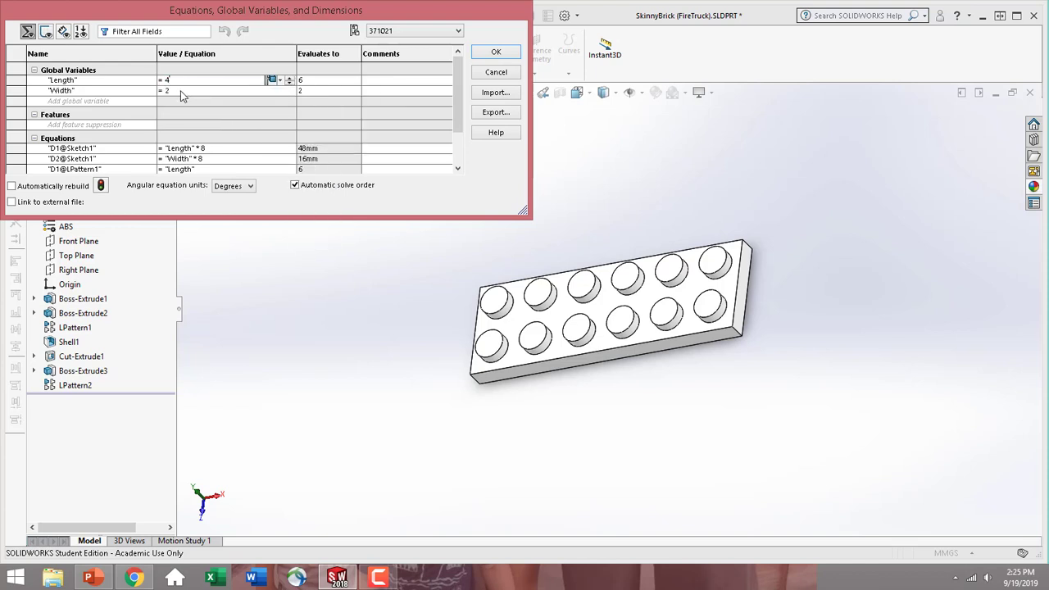
Set the Width global variable to 1 without a unit and apply the equation changes
{"action": "left_click", "coordinate": [186, 90]}
{"action": "key", "text": "BackSpace"}
{"action": "type", "text": "1"}
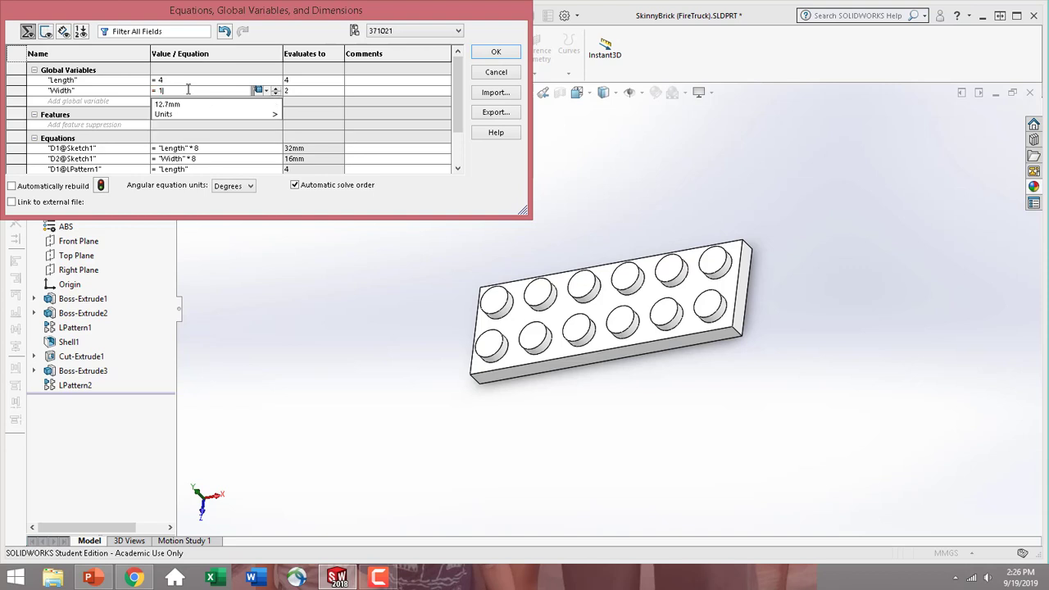
{"action": "left_click", "coordinate": [269, 91]}
{"action": "left_click", "coordinate": [289, 105]}
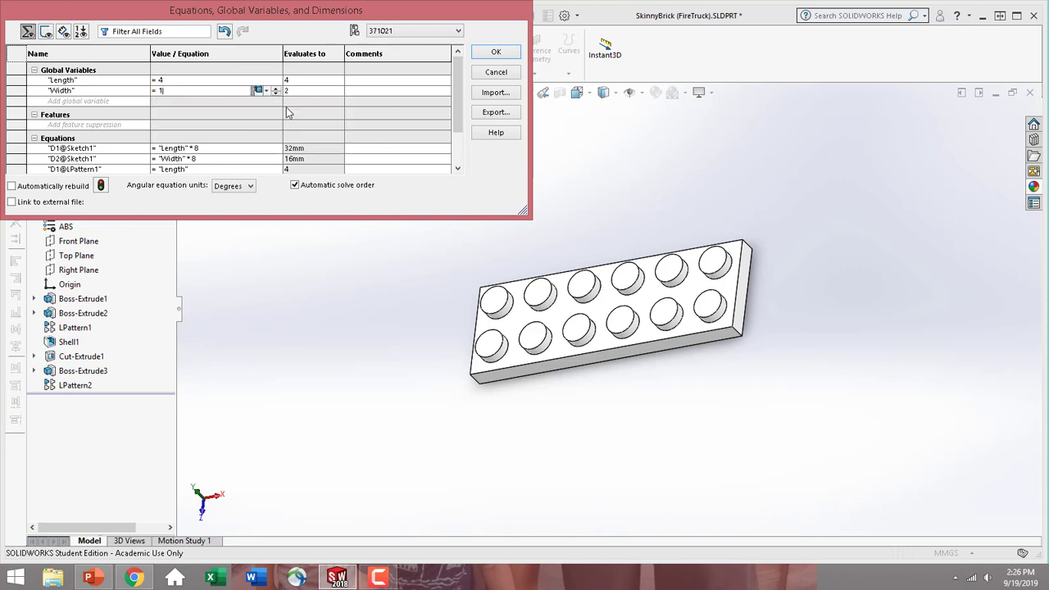
{"action": "left_click", "coordinate": [496, 53]}
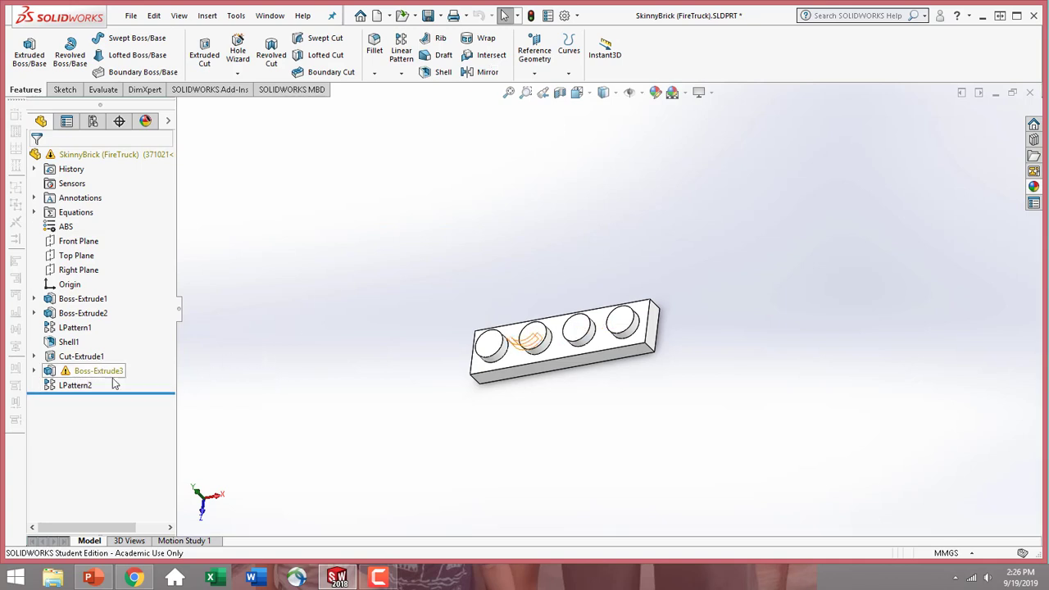
Suppress the LPattern2 tube pattern and the Boss-Extrude3 feature on the underside of the narrow brick
{"action": "middle_click_drag", "start_coordinate": [482, 421], "coordinate": [332, 175]}
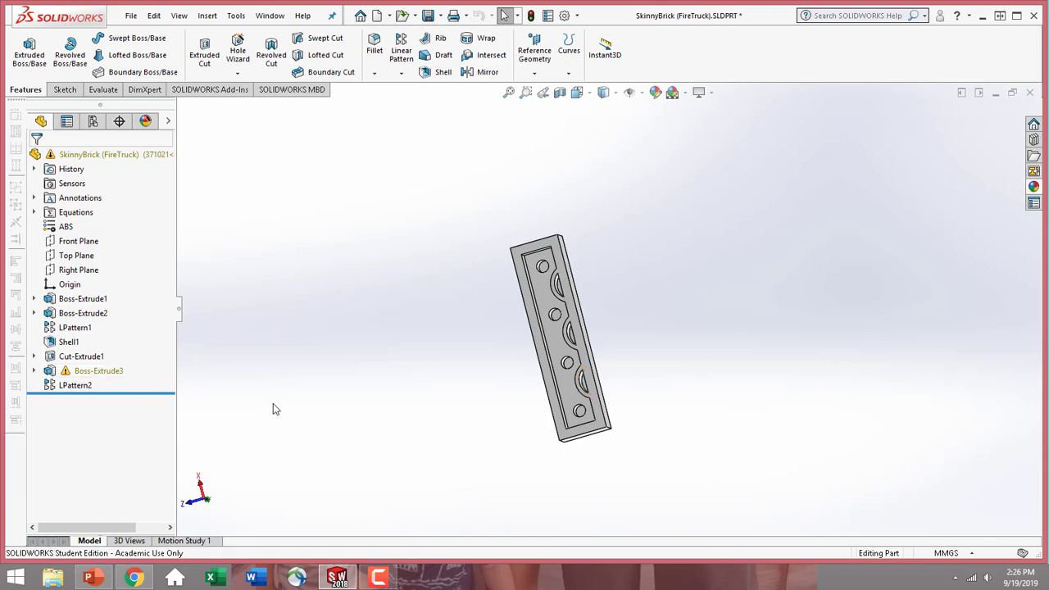
{"action": "left_click", "coordinate": [60, 387]}
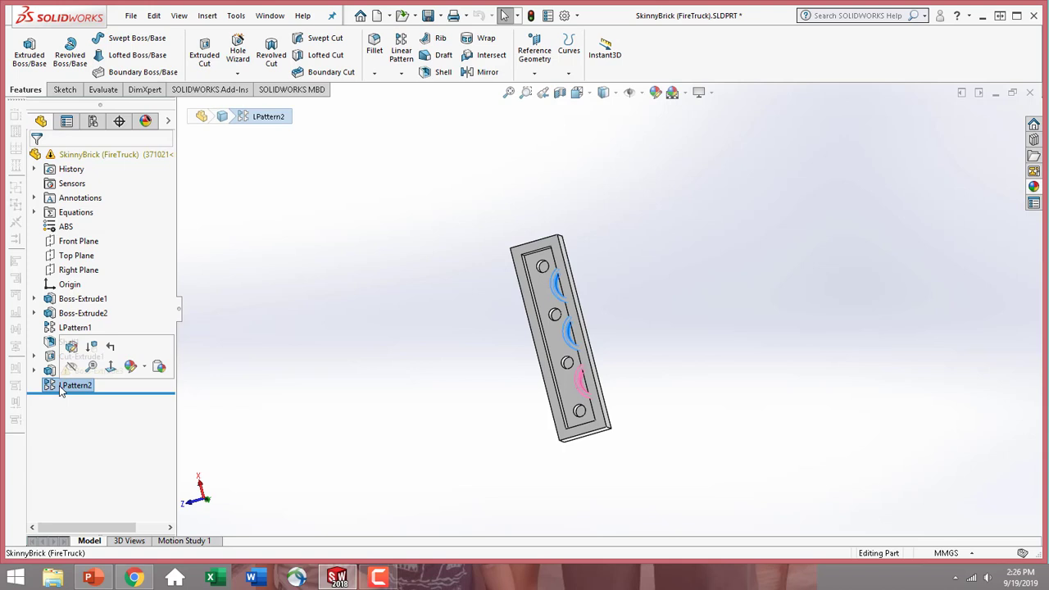
{"action": "left_click", "coordinate": [93, 352]}
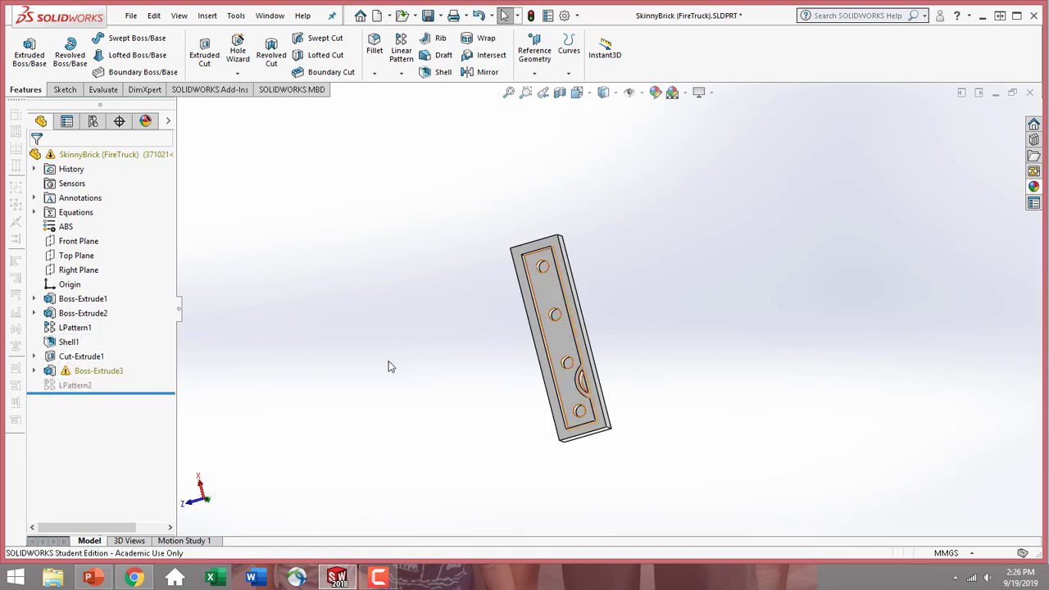
{"action": "left_click", "coordinate": [59, 372]}
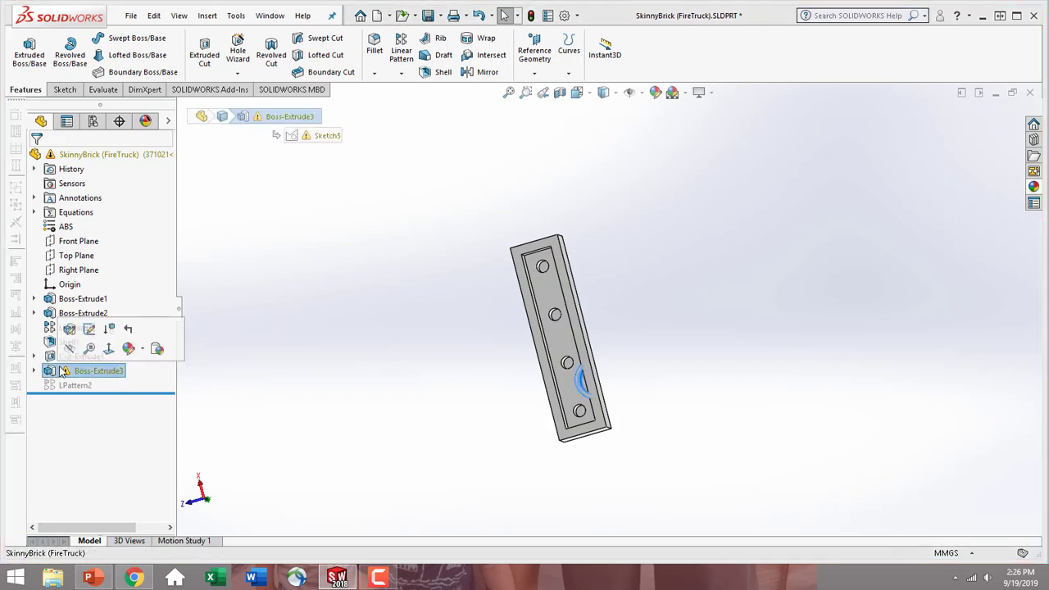
{"action": "left_click", "coordinate": [113, 332]}
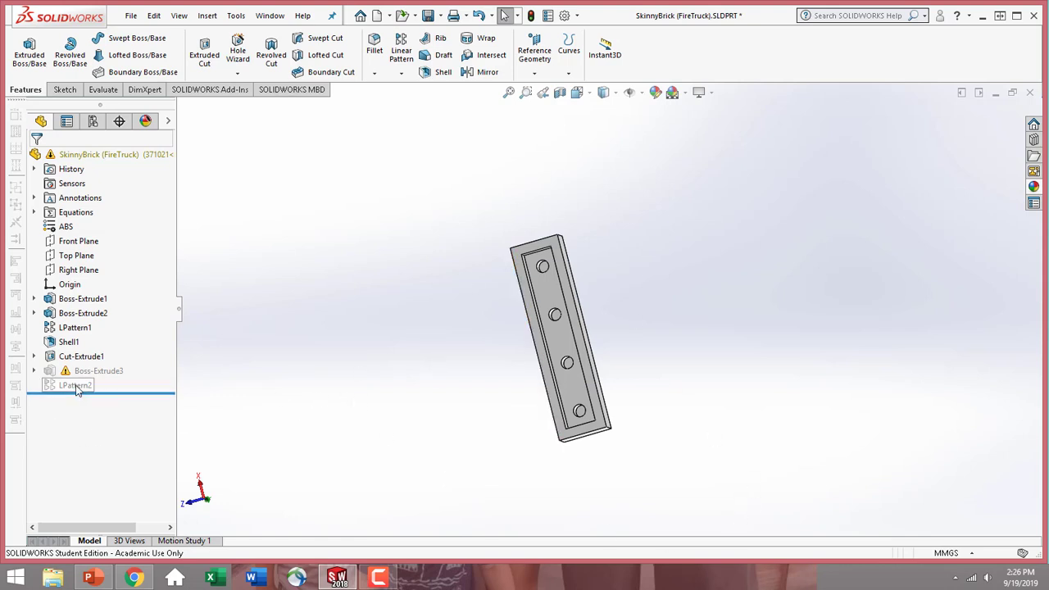
Suppress Sketch5 beneath the suppressed Boss-Extrude3
{"action": "mouse_move", "coordinate": [67, 384]}
{"action": "left_click", "coordinate": [34, 371]}
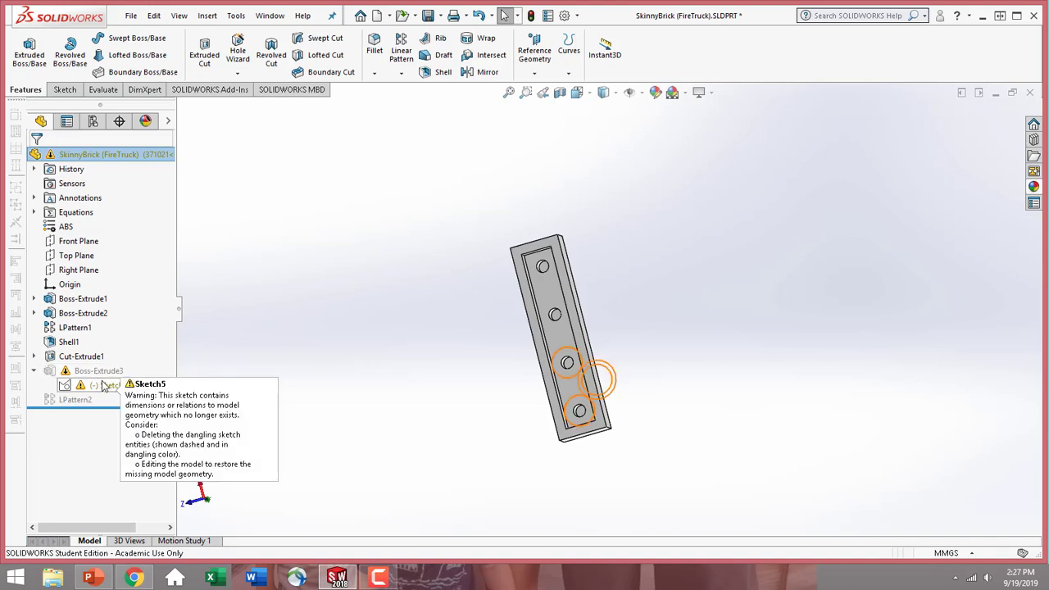
{"action": "left_click", "coordinate": [101, 387]}
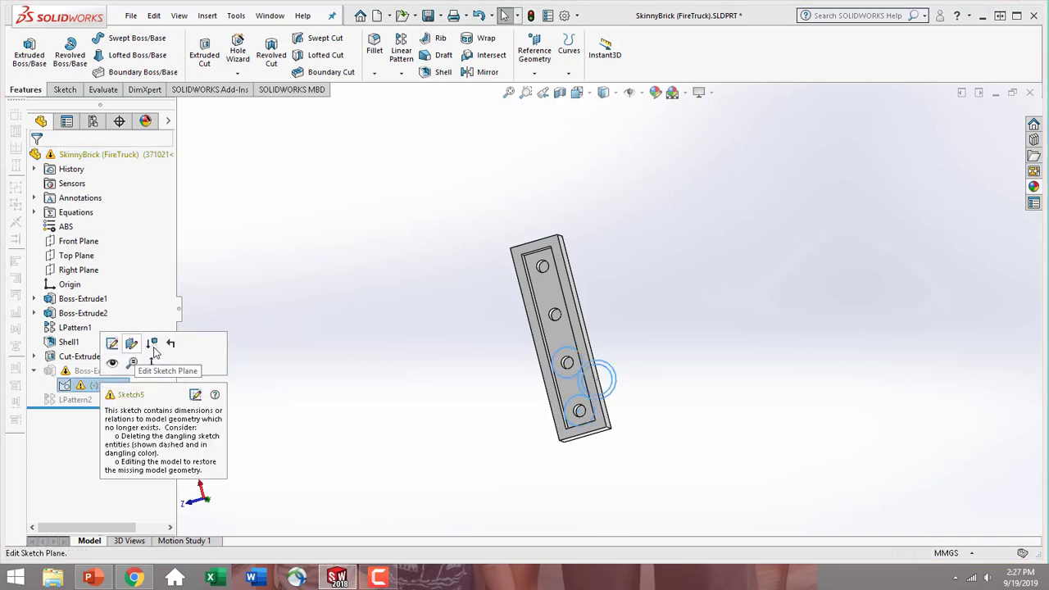
{"action": "left_click", "coordinate": [154, 346]}
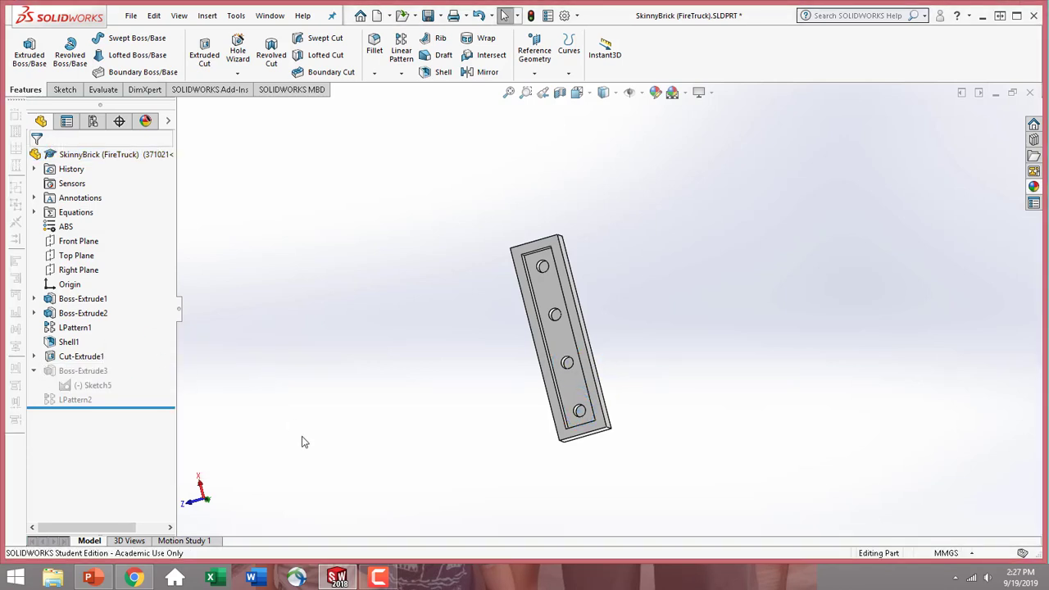
Start a sketch on the recessed inner face of the brick's underside, viewed normal to that face
{"action": "middle_click_drag", "start_coordinate": [437, 313], "coordinate": [521, 373]}
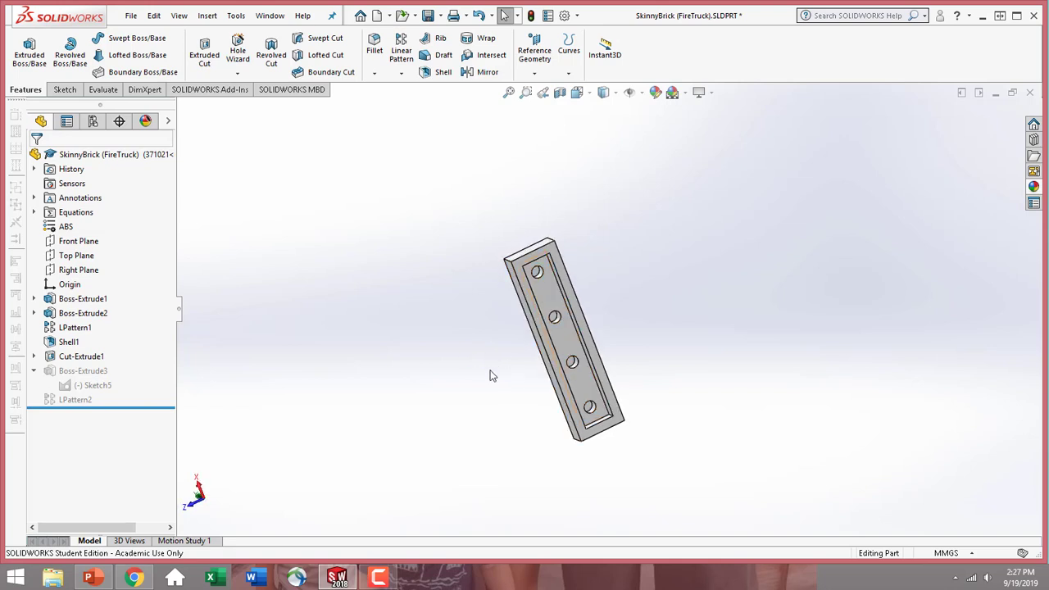
{"action": "mouse_move", "coordinate": [455, 367]}
{"action": "middle_mouse_down"}
{"action": "mouse_move", "coordinate": [489, 386]}
{"action": "mouse_move", "coordinate": [456, 357]}
{"action": "middle_mouse_up"}
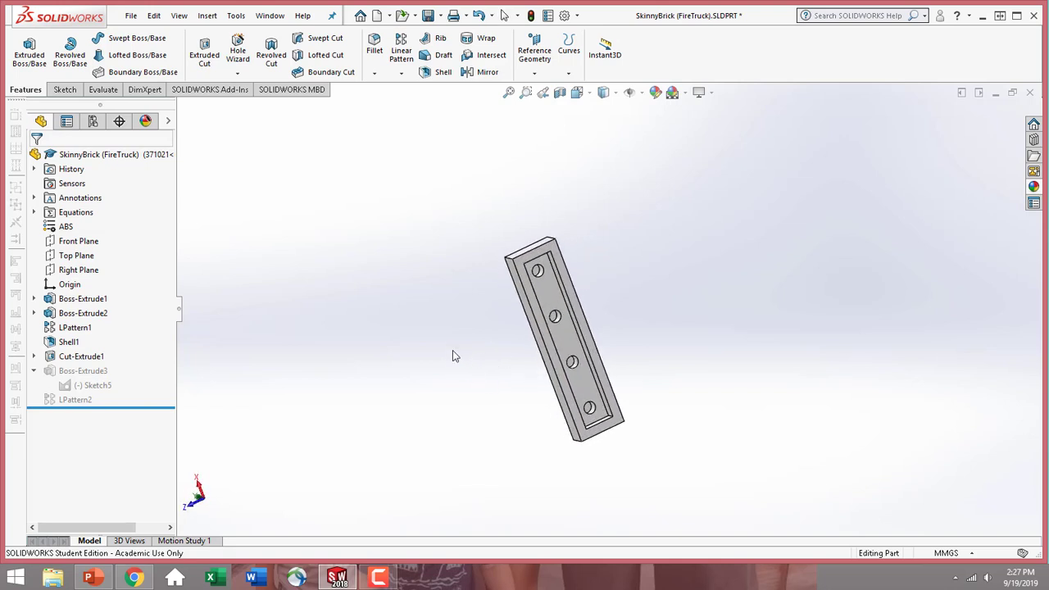
{"action": "left_click", "coordinate": [566, 344]}
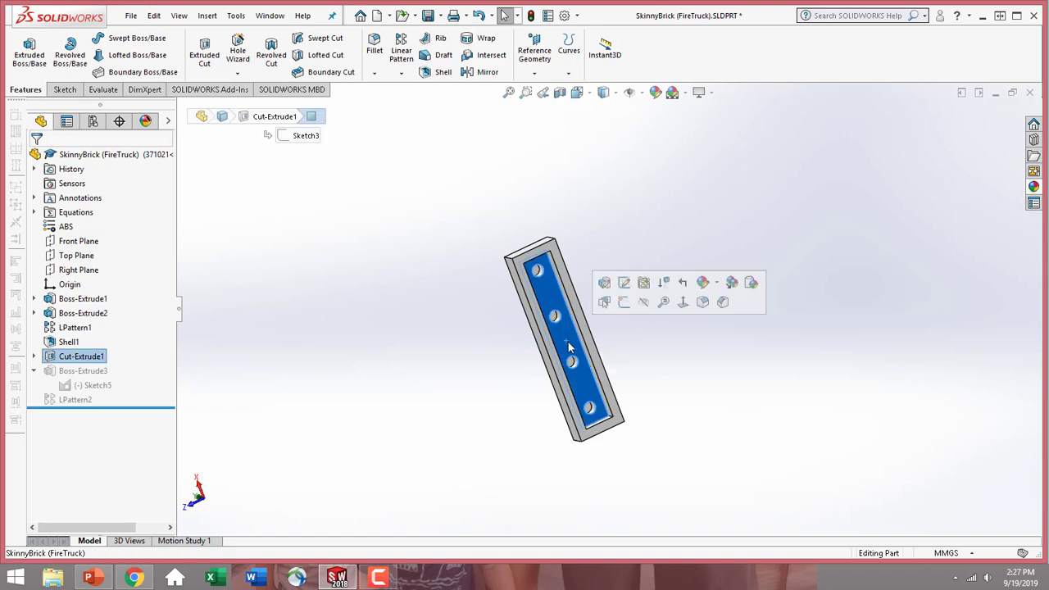
{"action": "left_click", "coordinate": [682, 304]}
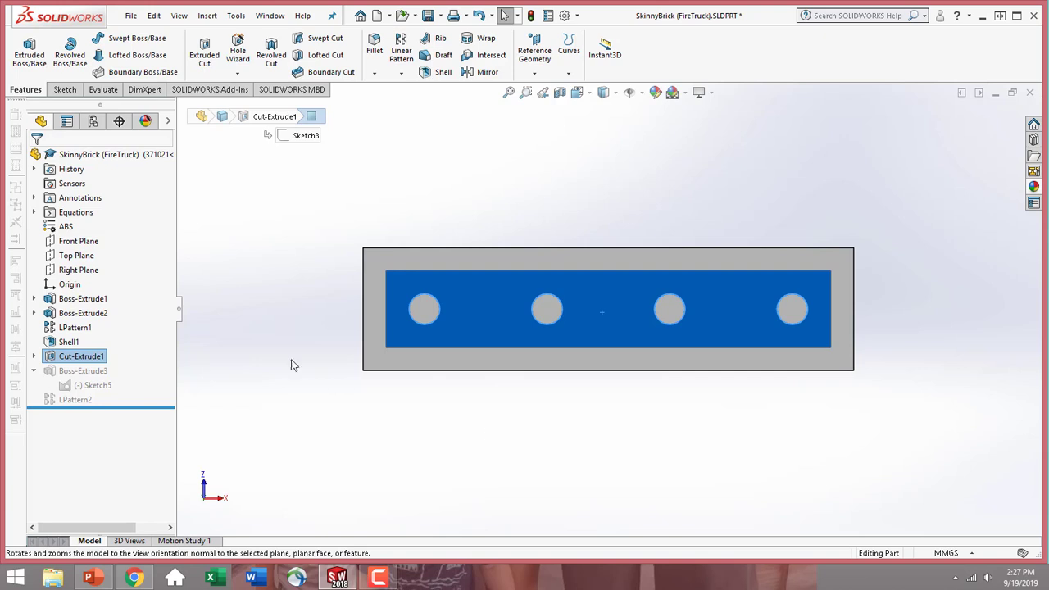
{"action": "left_click", "coordinate": [66, 91]}
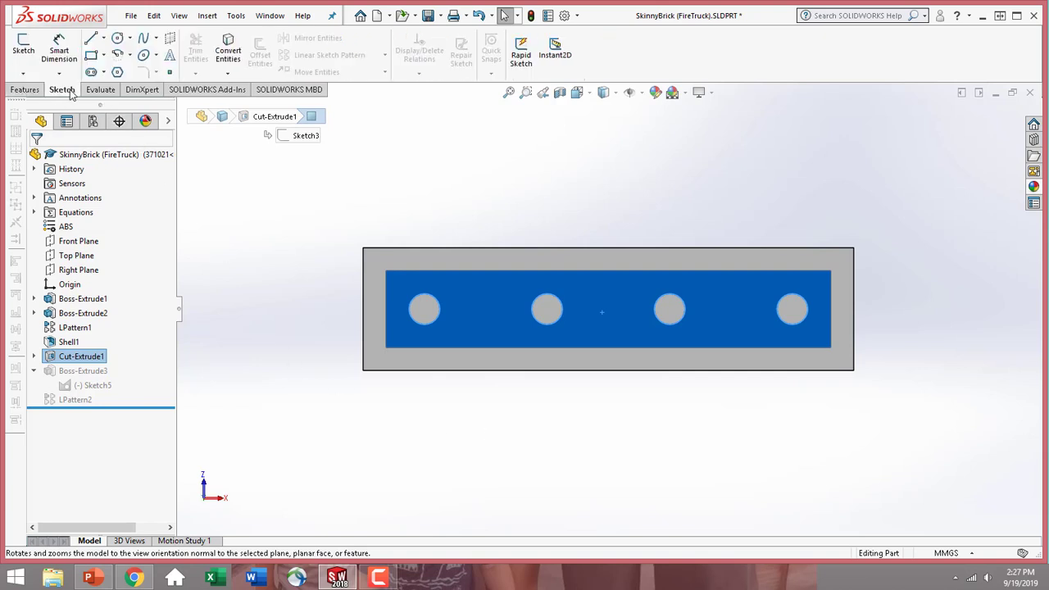
{"action": "left_click", "coordinate": [25, 49]}
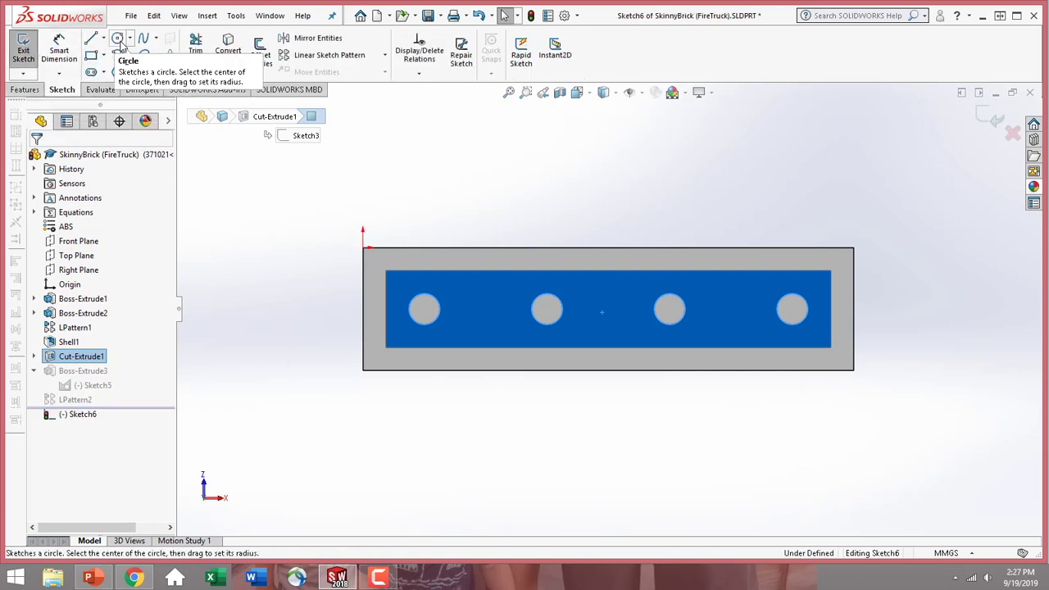
Sketch two concentric circles between the first two holes, with radii of about 1.4 mm and 0.7 mm
{"action": "left_click", "coordinate": [117, 41]}
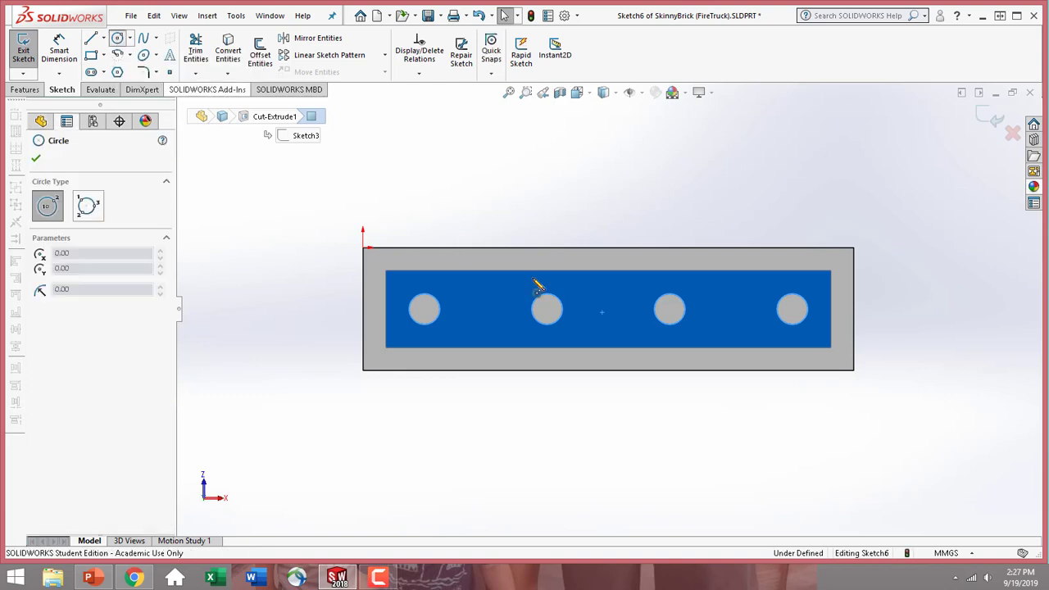
{"action": "left_click", "coordinate": [485, 309]}
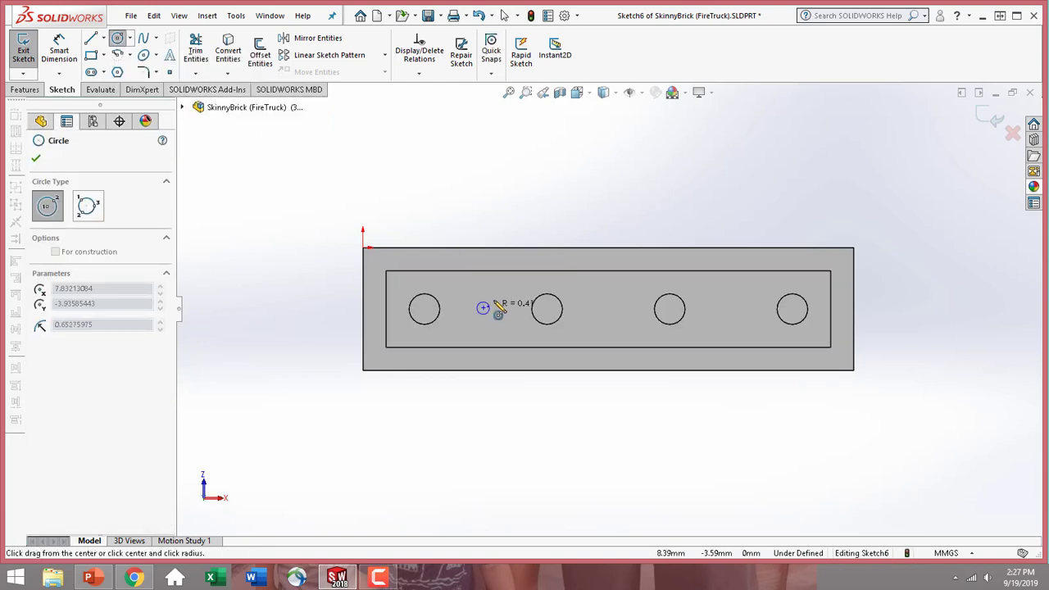
{"action": "left_click", "coordinate": [502, 300]}
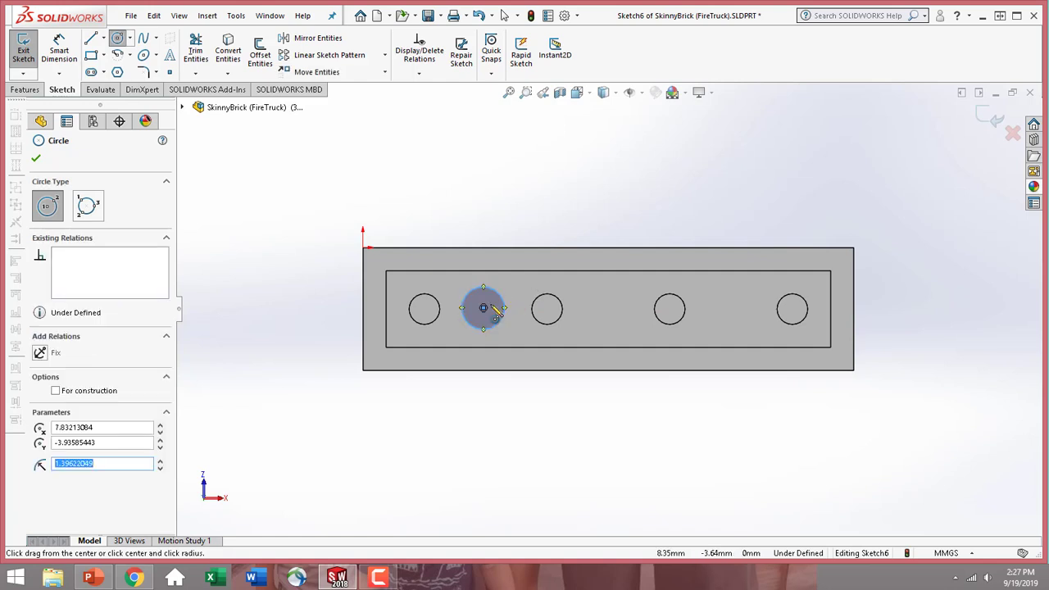
{"action": "left_click", "coordinate": [484, 310]}
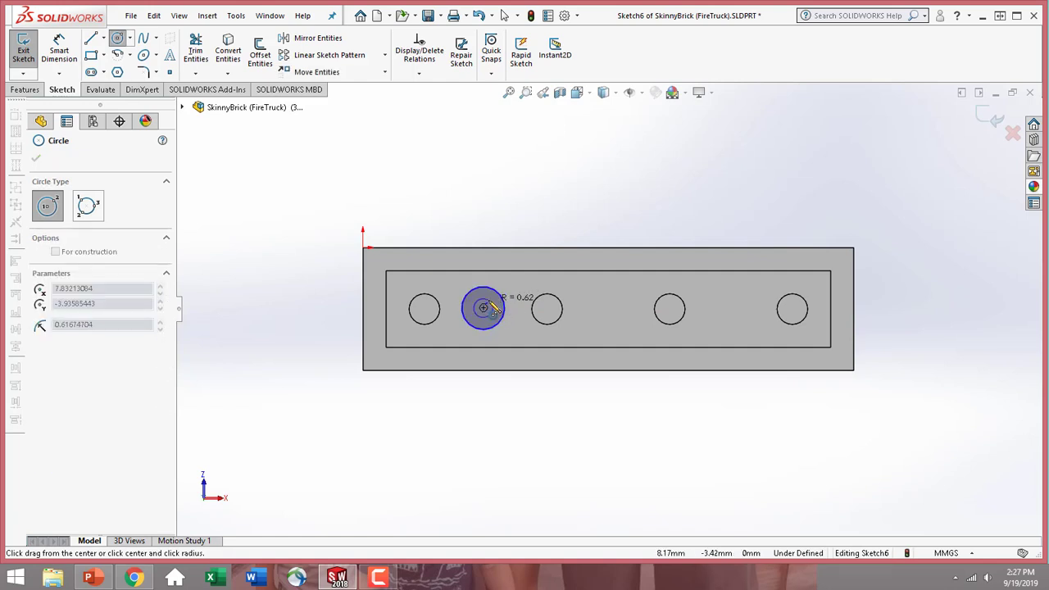
{"action": "left_click", "coordinate": [495, 306]}
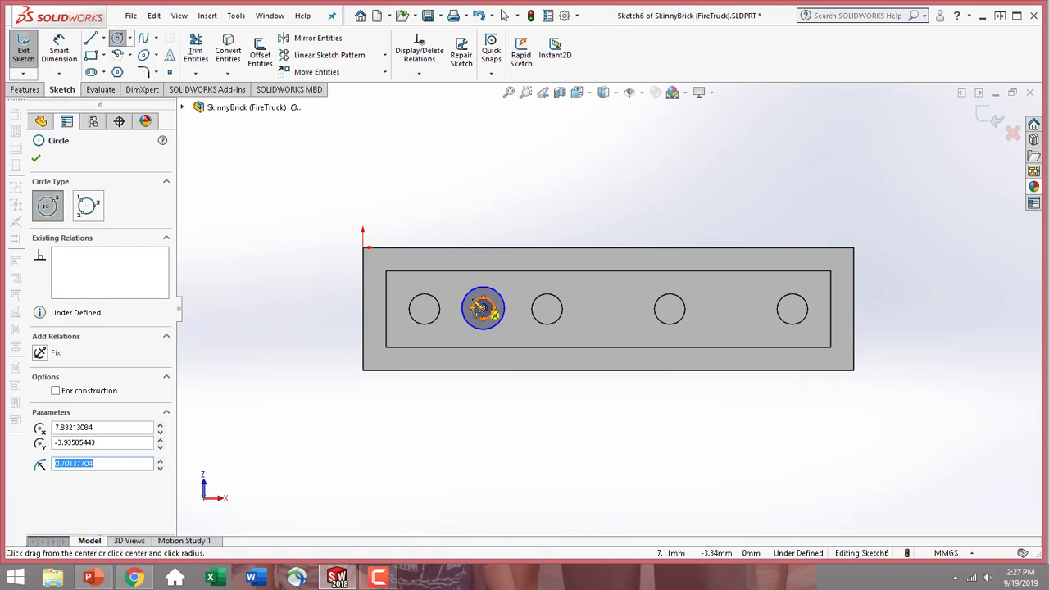
Dimension the inner circle's diameter as 1 mm
{"action": "left_click", "coordinate": [65, 54]}
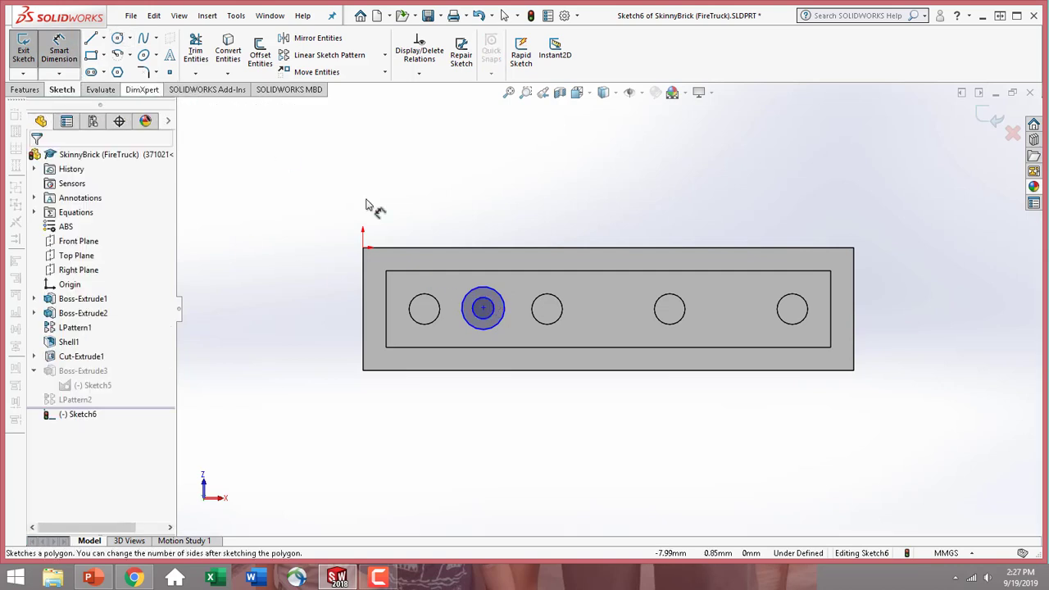
{"action": "left_click", "coordinate": [495, 304]}
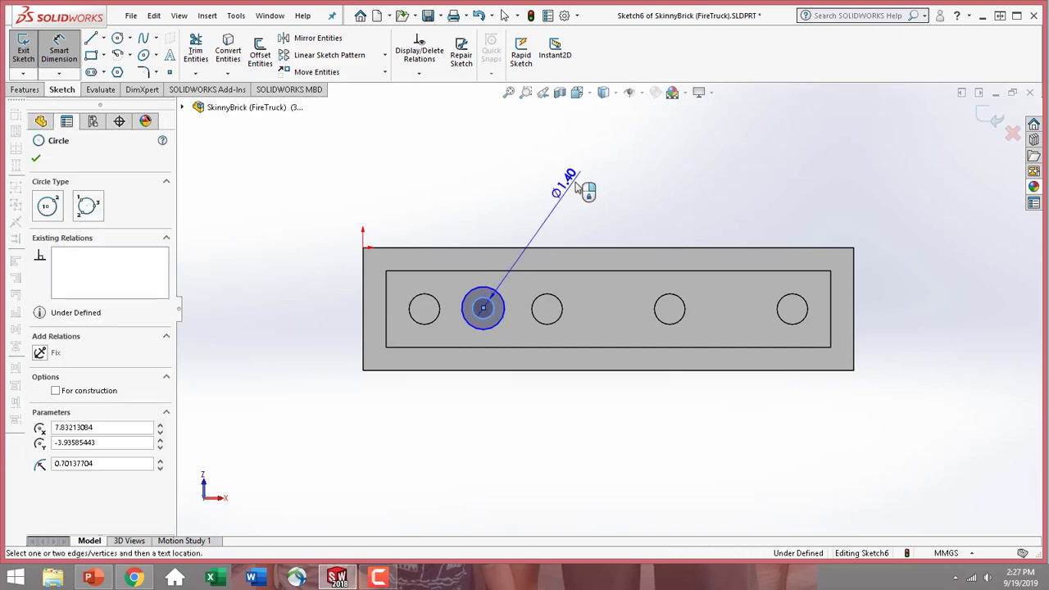
{"action": "double_click", "coordinate": [582, 188]}
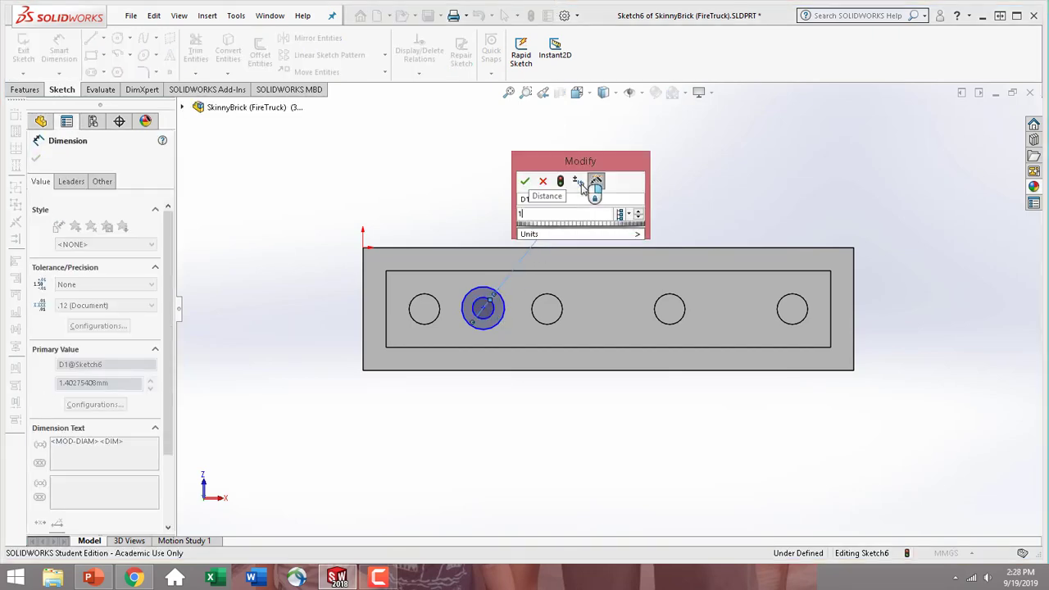
{"action": "type", "text": "1"}
{"action": "key", "text": "Return"}
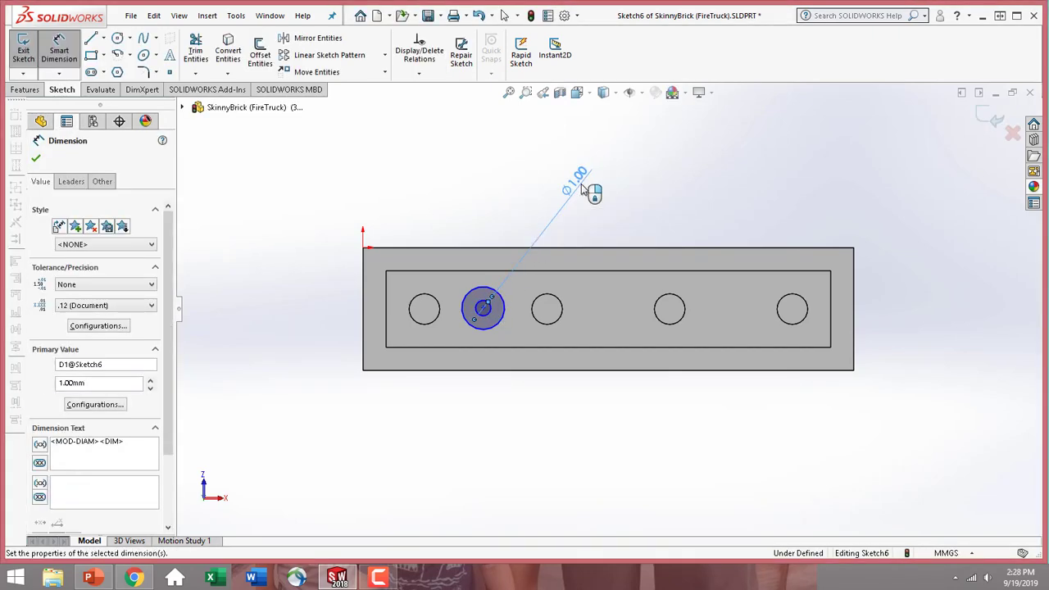
Dimension the outer circle's diameter as 3 mm
{"action": "left_click", "coordinate": [504, 313]}
{"action": "left_click", "coordinate": [638, 208]}
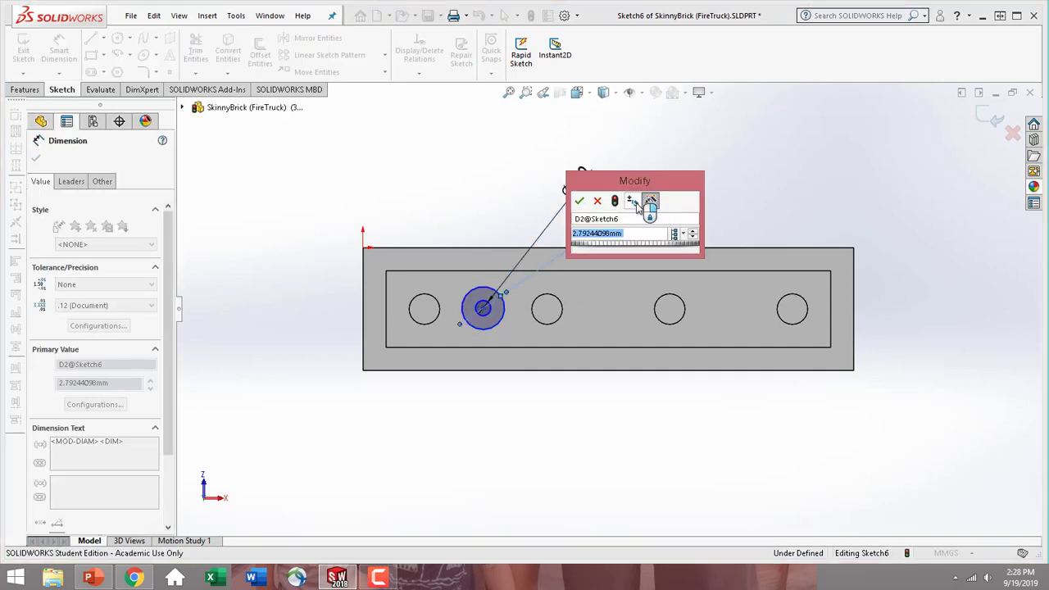
{"action": "type", "text": "3"}
{"action": "key", "text": "Return"}
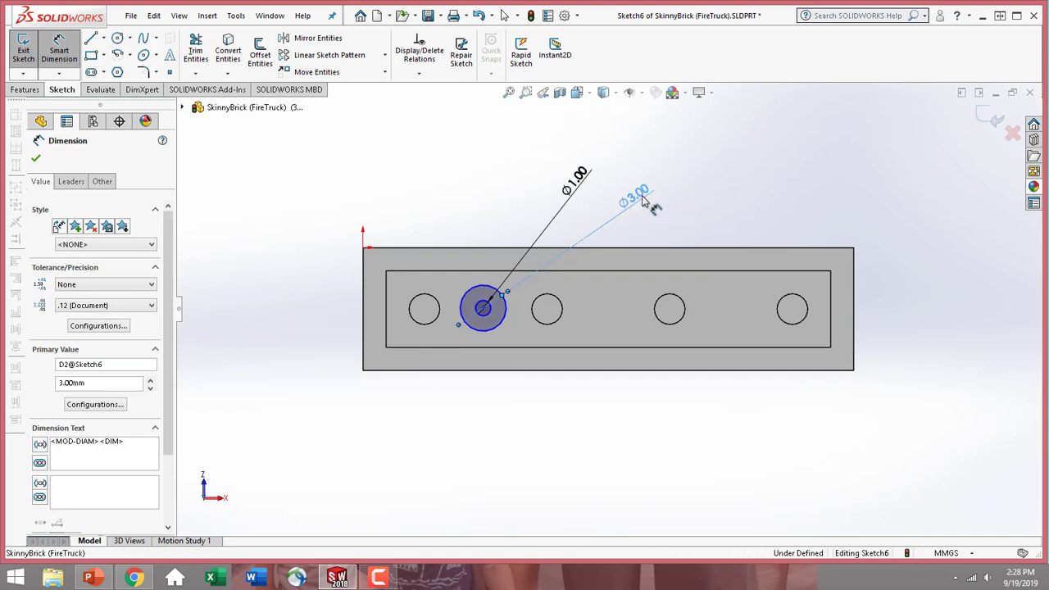
Change the outer circle's diameter to 2 mm
{"action": "double_click", "coordinate": [637, 197]}
{"action": "type", "text": "2"}
{"action": "key", "text": "Return"}
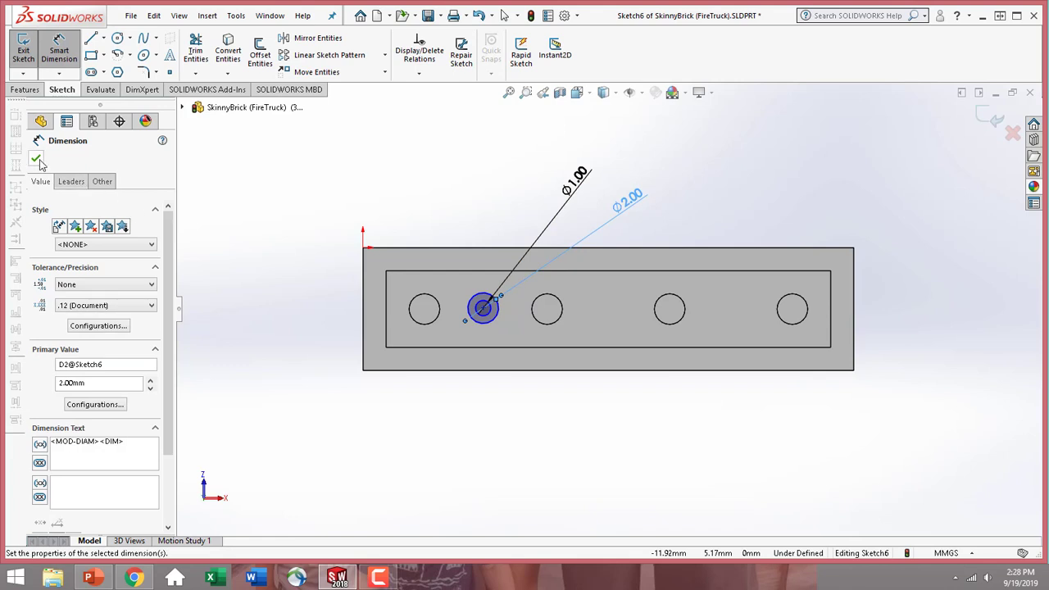
Dimension the horizontal distance between the first hole's centre and the concentric circles' centre as 4 mm
{"action": "left_click", "coordinate": [484, 309]}
{"action": "left_click", "coordinate": [436, 321]}
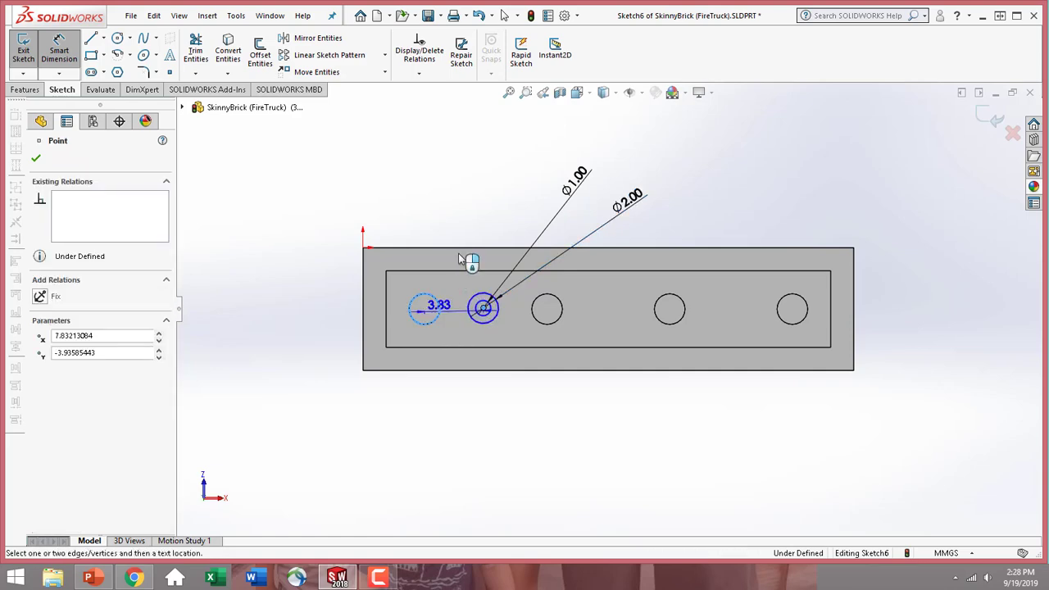
{"action": "left_click", "coordinate": [466, 204]}
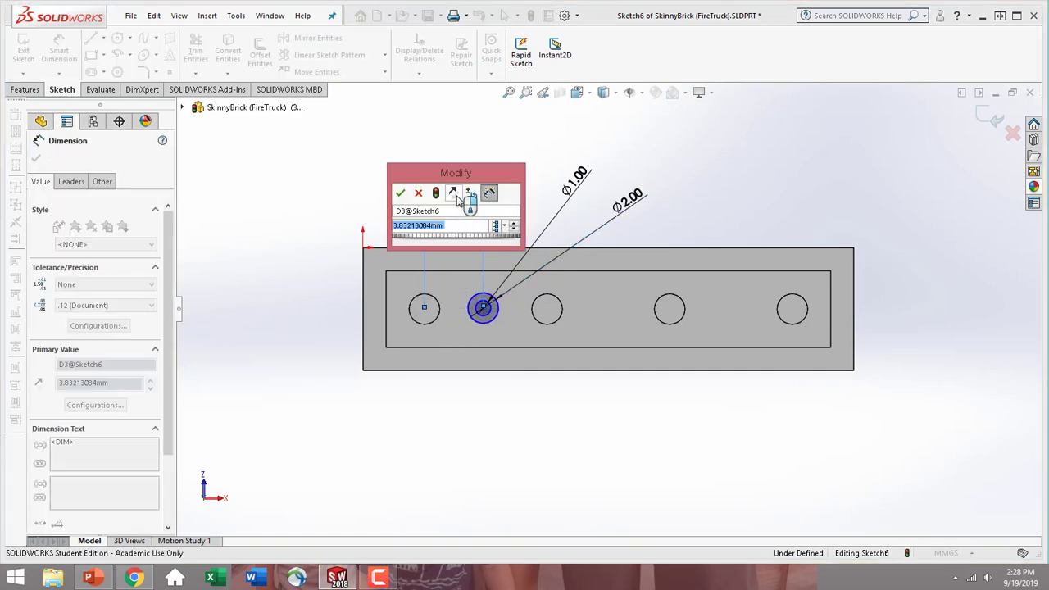
{"action": "type", "text": "4"}
{"action": "key", "text": "Return"}
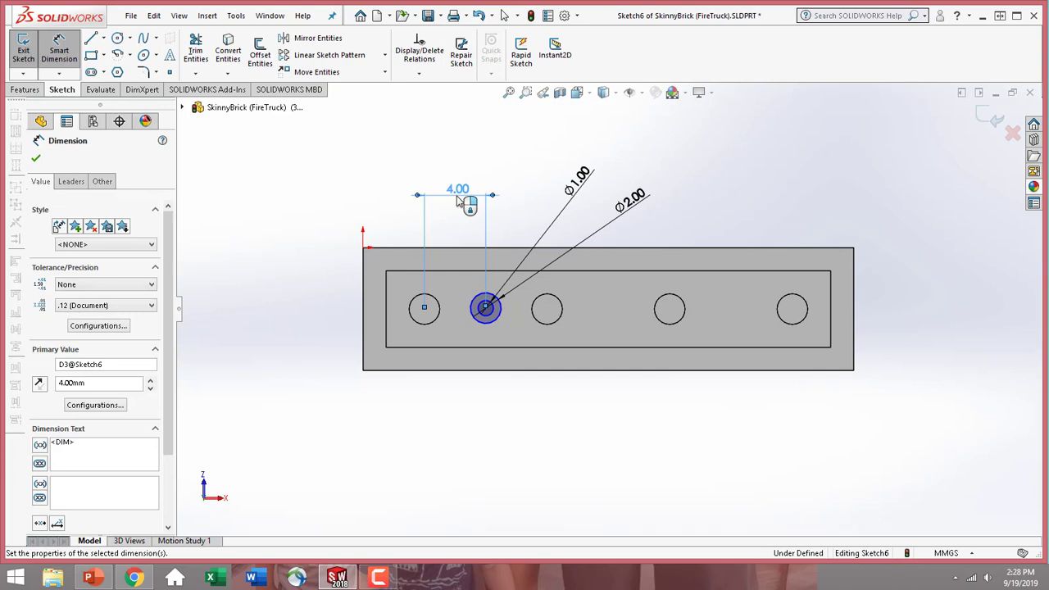
Dimension the distance from the recess's upper long edge to the concentric circles' centre as 2.5 mm and finish dimensioning
{"action": "left_click", "coordinate": [497, 272]}
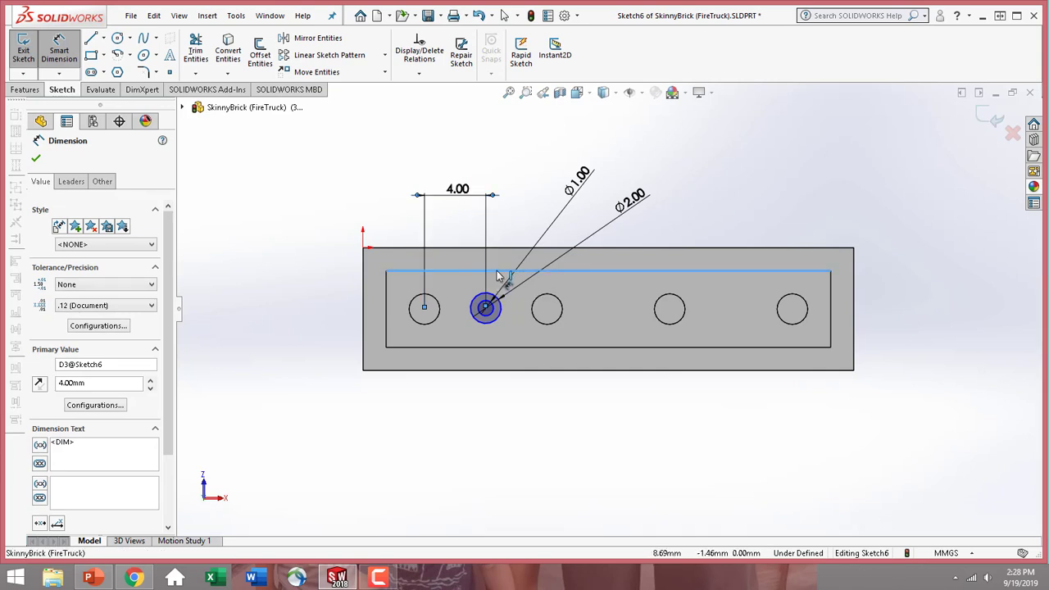
{"action": "left_click", "coordinate": [484, 309]}
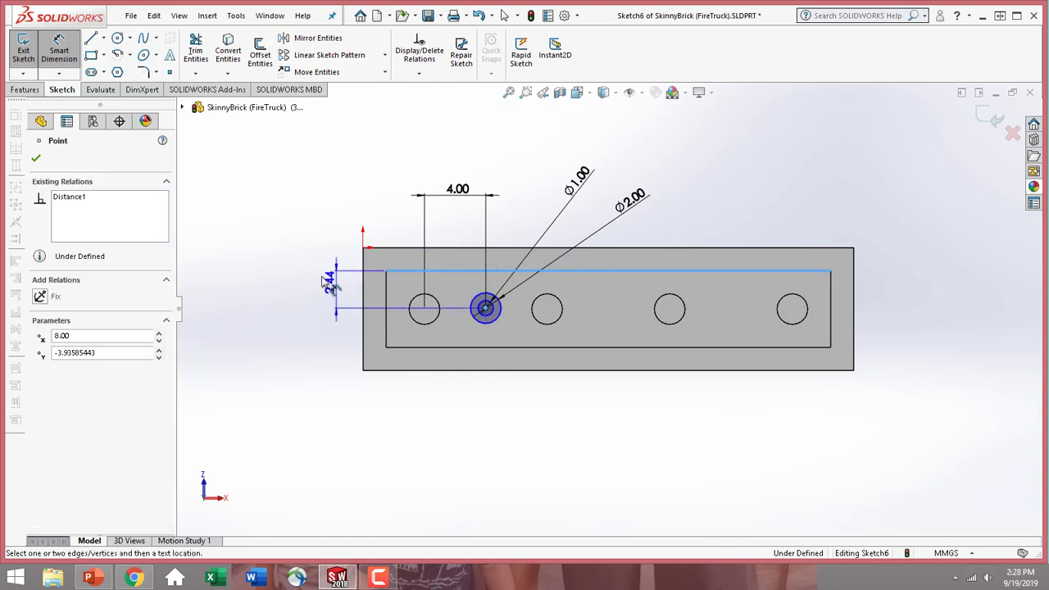
{"action": "left_click", "coordinate": [294, 274]}
{"action": "type", "text": "2.5"}
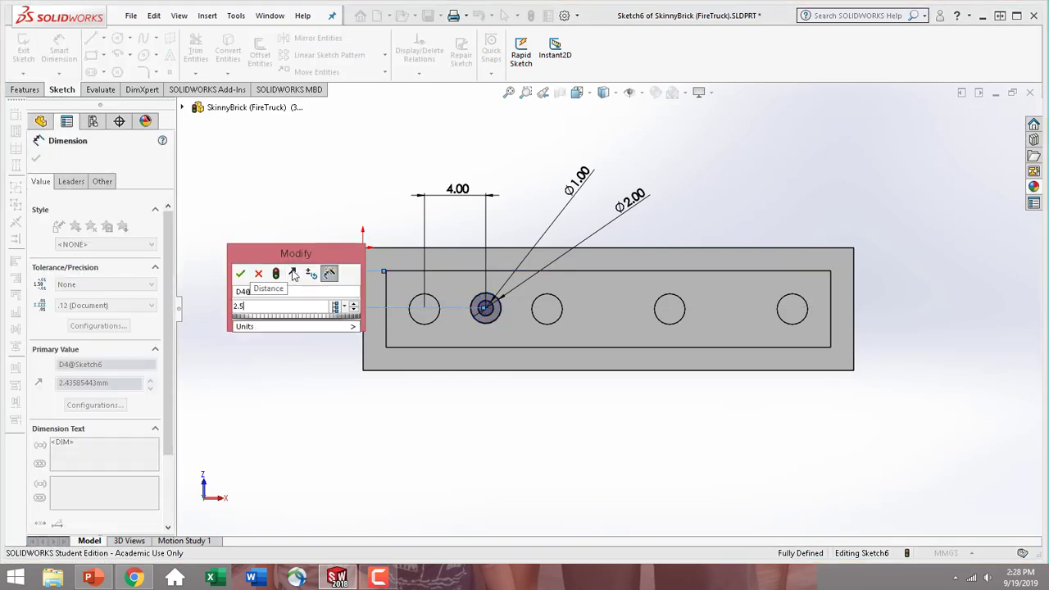
{"action": "key", "text": "Return"}
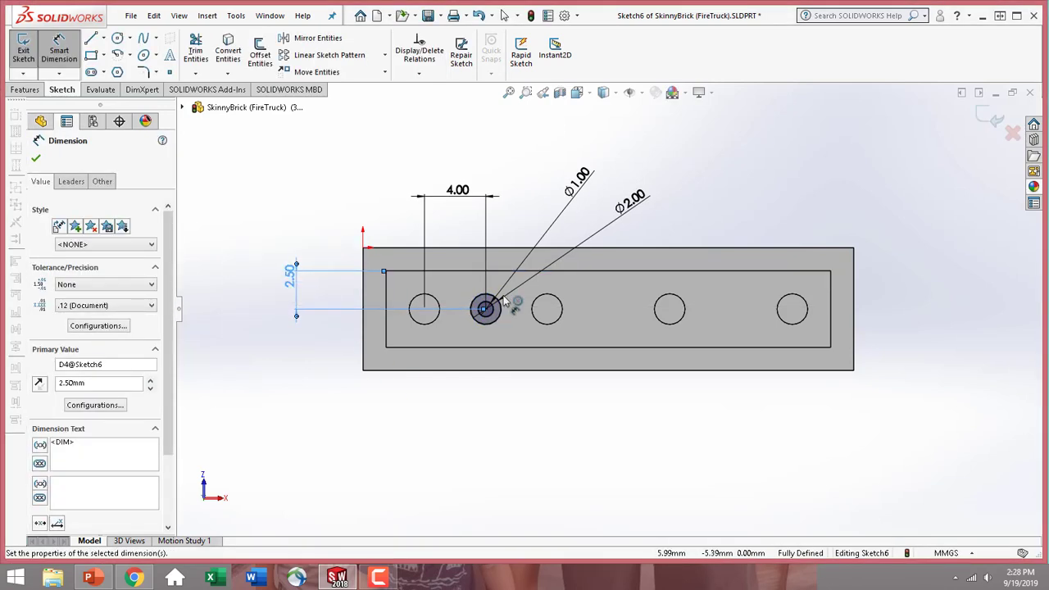
{"action": "left_click", "coordinate": [36, 160]}
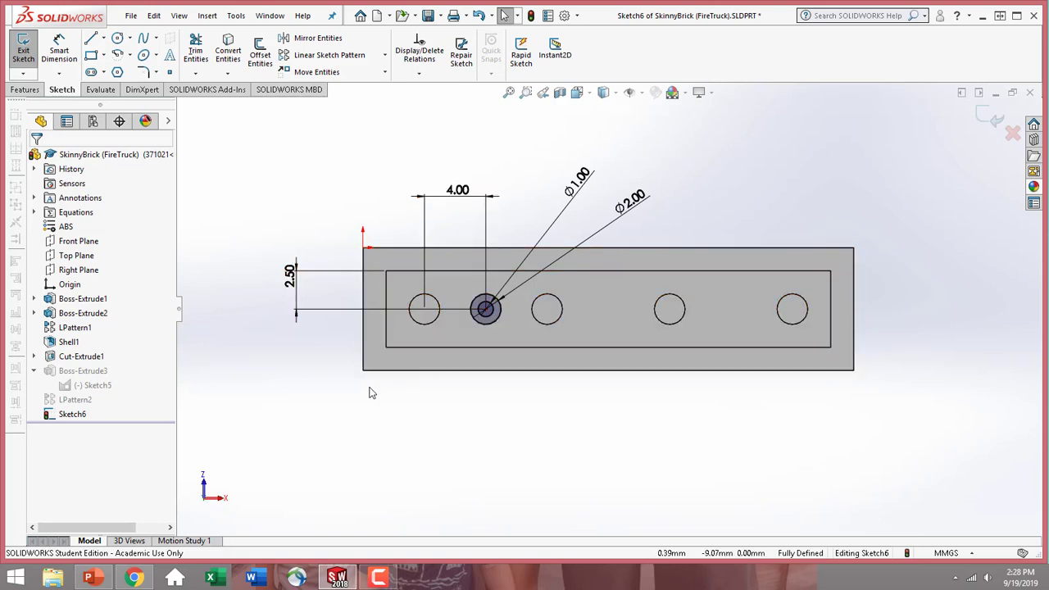
Extrude the ring between the two circles as a boss Up To Surface, ending at the brick's bottom rim face
{"action": "left_click", "coordinate": [27, 91]}
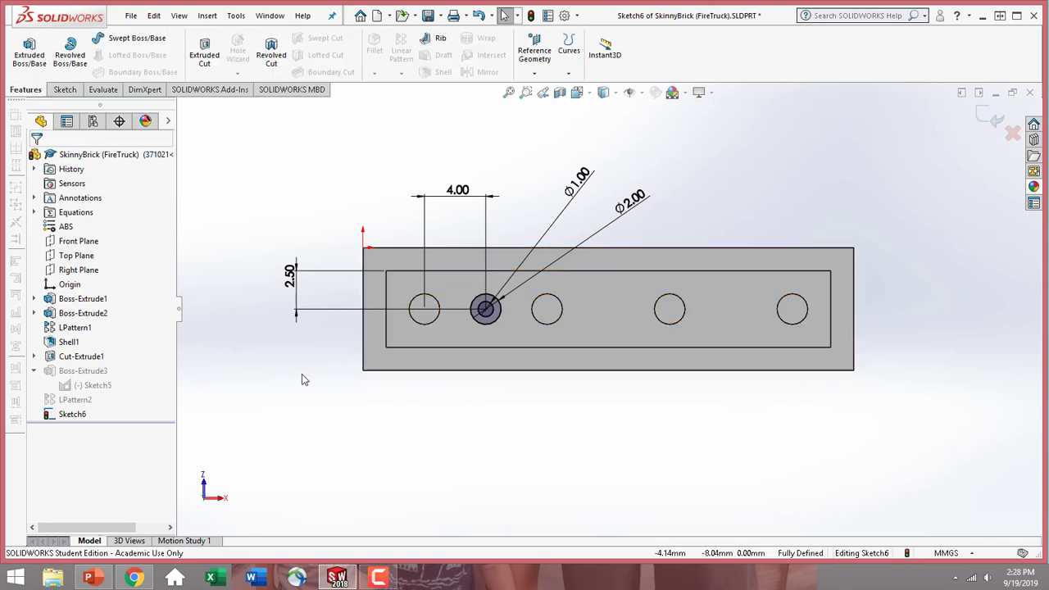
{"action": "middle_click_drag", "start_coordinate": [400, 419], "coordinate": [330, 441]}
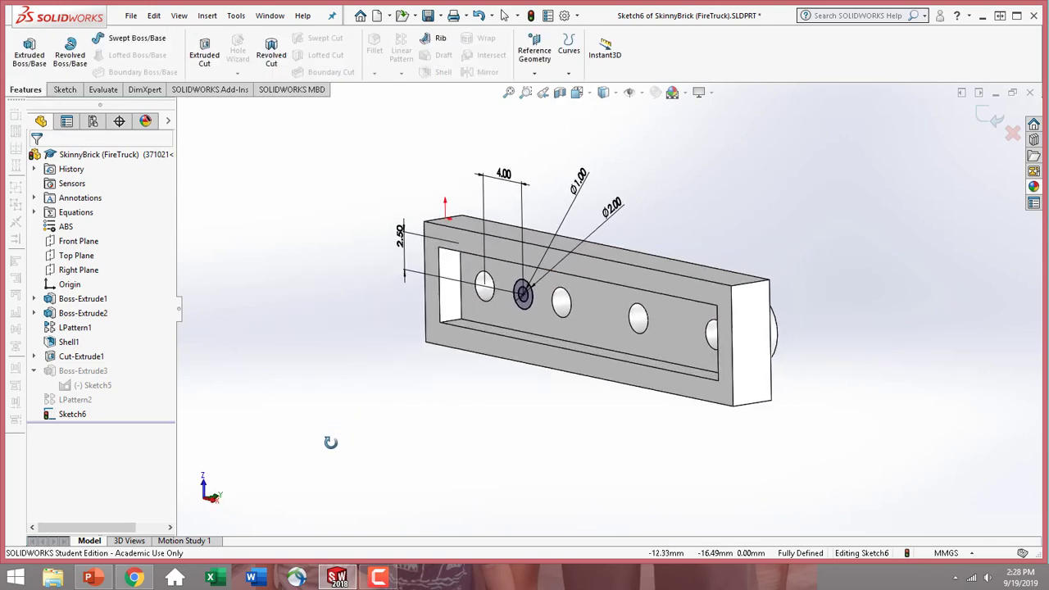
{"action": "left_click", "coordinate": [30, 57]}
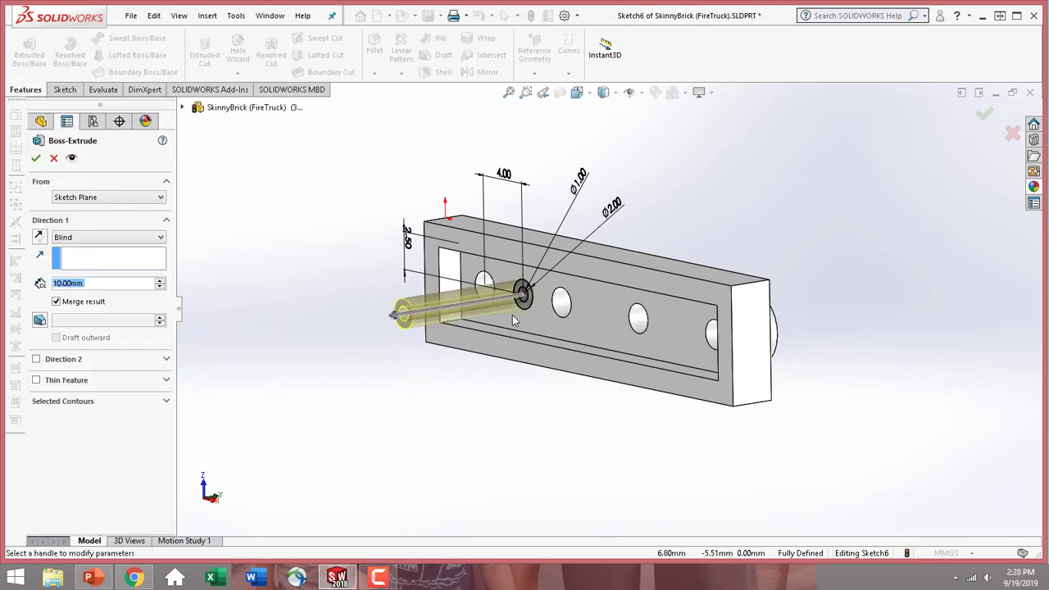
{"action": "left_click", "coordinate": [97, 238]}
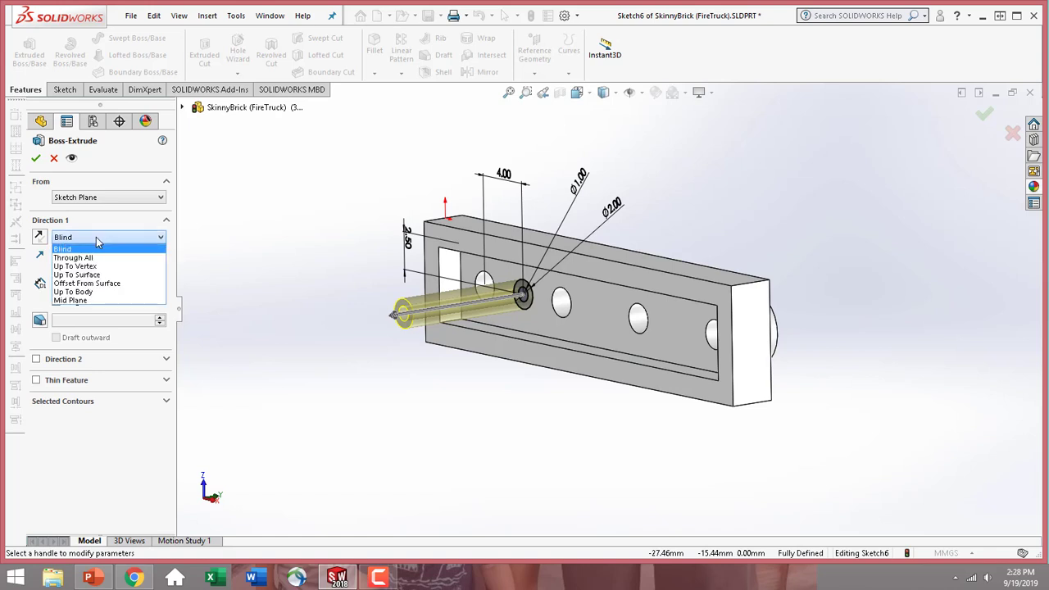
{"action": "left_click", "coordinate": [76, 275]}
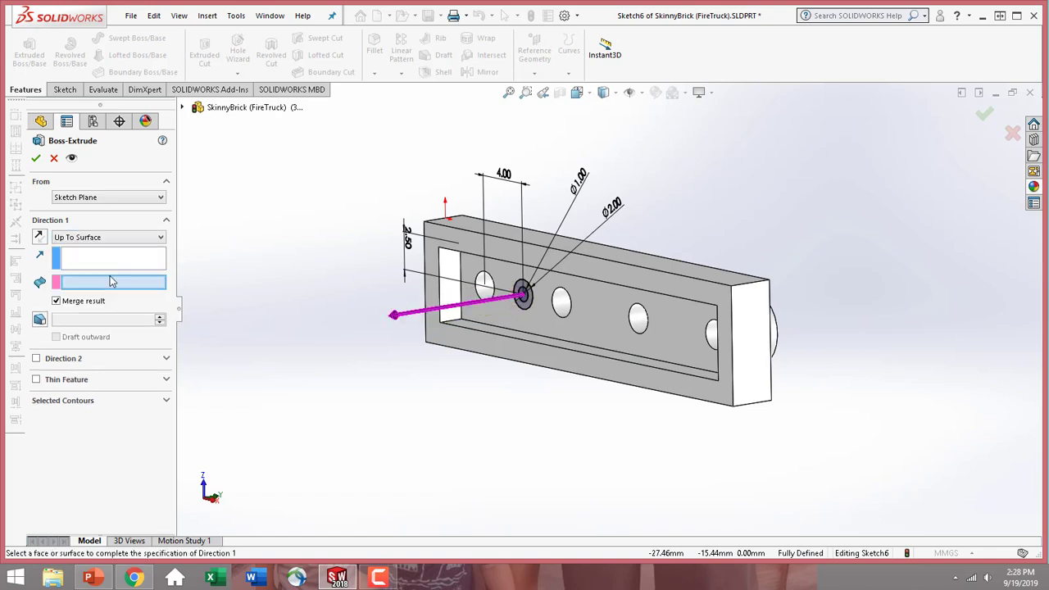
{"action": "left_click", "coordinate": [430, 344]}
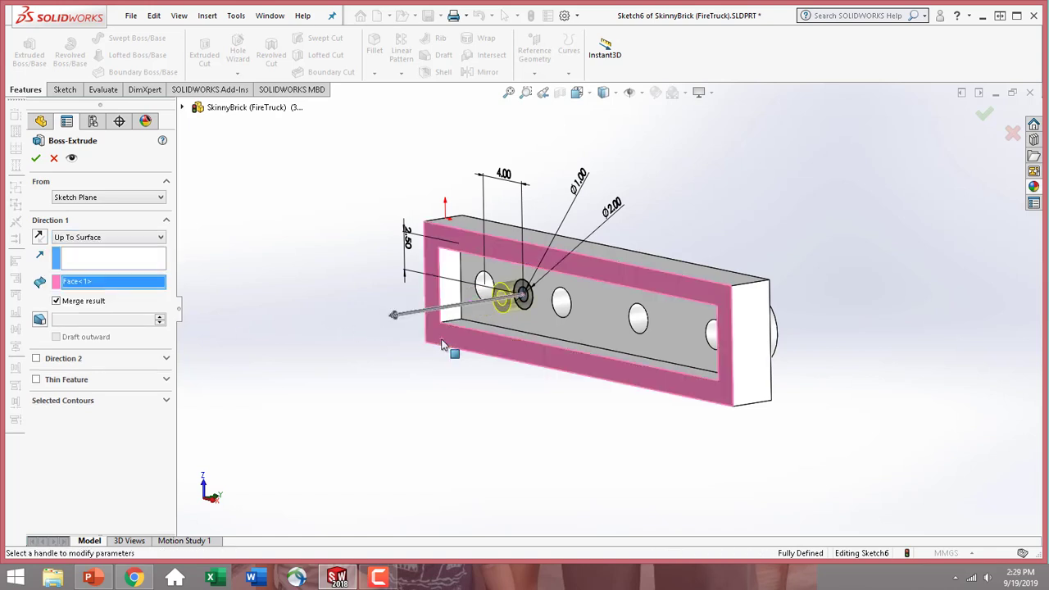
{"action": "left_click", "coordinate": [36, 161]}
Create a linear pattern of the hollow post along the recess's long edge with 8 mm spacing and 3 instances
{"action": "middle_click_drag", "start_coordinate": [415, 380], "coordinate": [464, 360]}
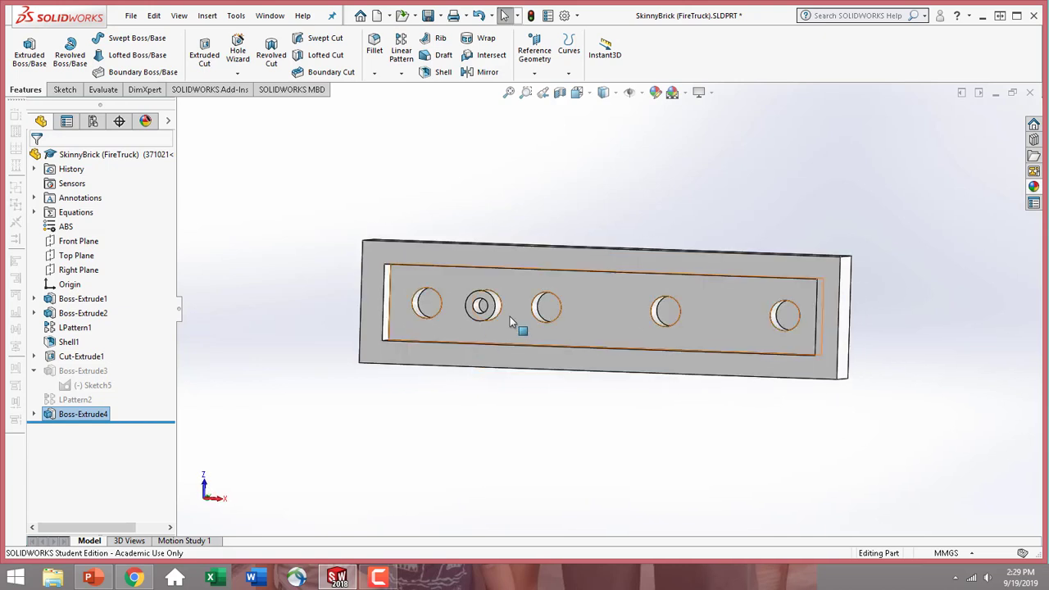
{"action": "left_click", "coordinate": [656, 310]}
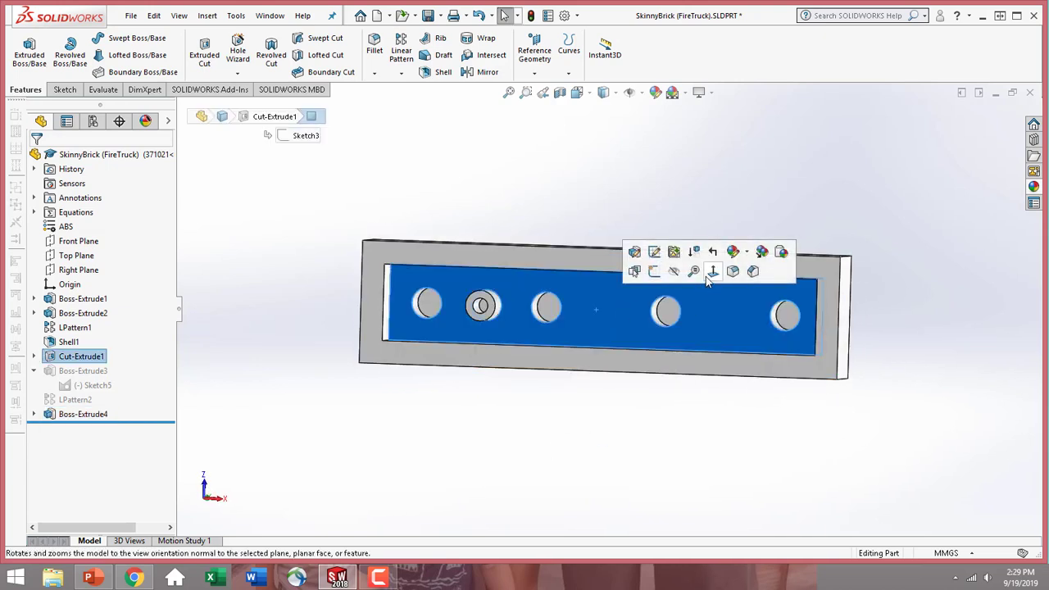
{"action": "left_click", "coordinate": [706, 275]}
{"action": "left_click", "coordinate": [577, 423]}
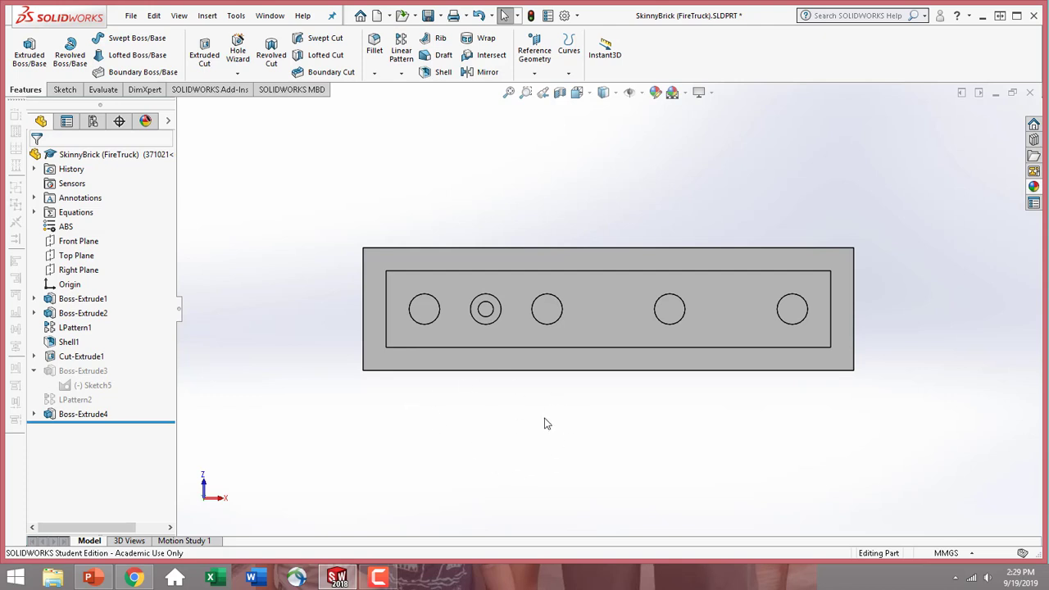
{"action": "left_click", "coordinate": [401, 50]}
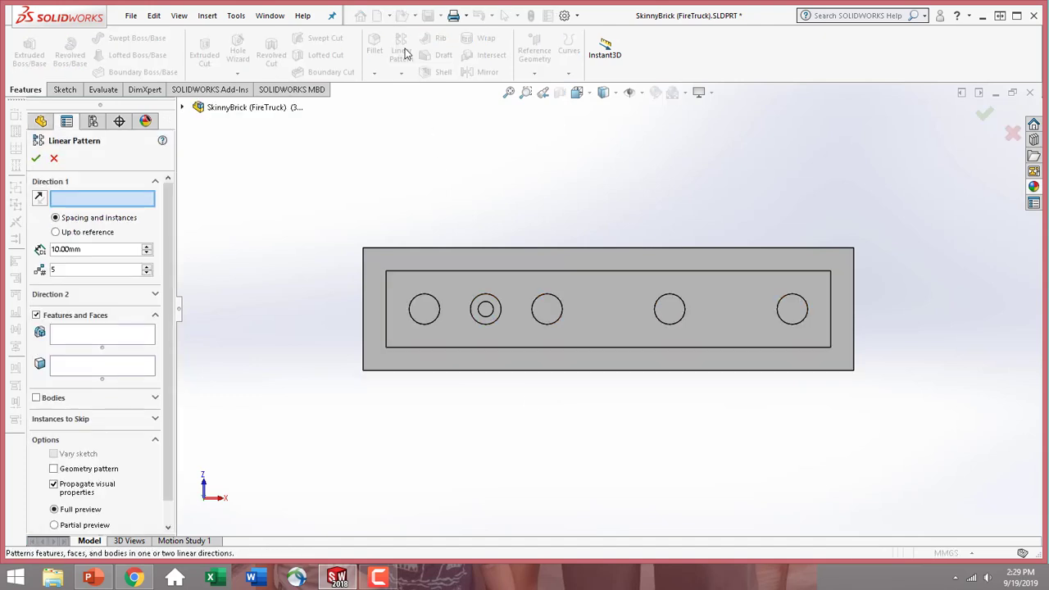
{"action": "left_click", "coordinate": [510, 277]}
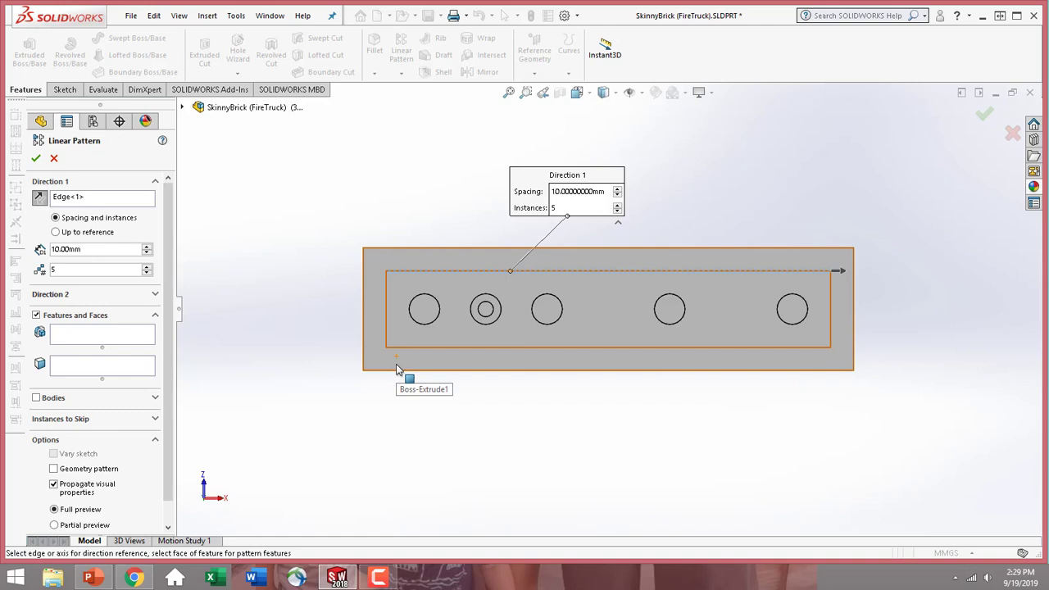
{"action": "double_click", "coordinate": [90, 249]}
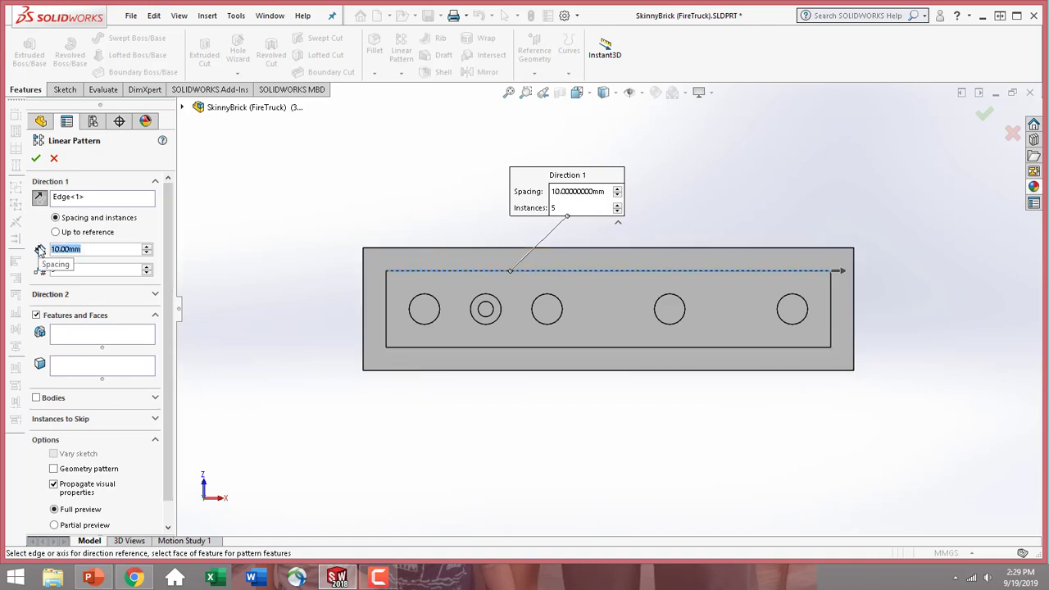
{"action": "type", "text": "8"}
{"action": "key", "text": "Tab"}
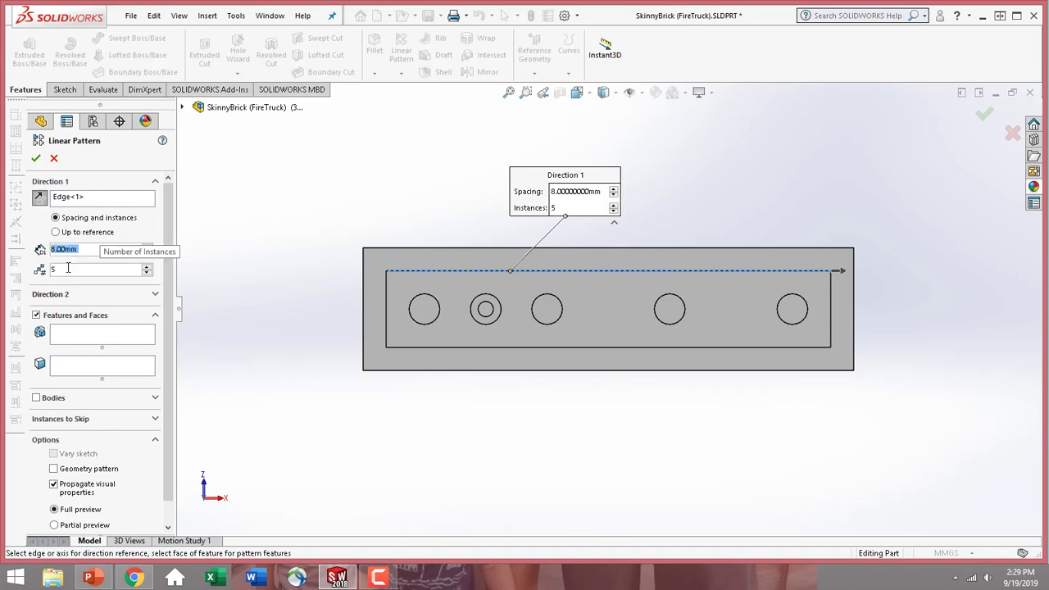
{"action": "type", "text": "3"}
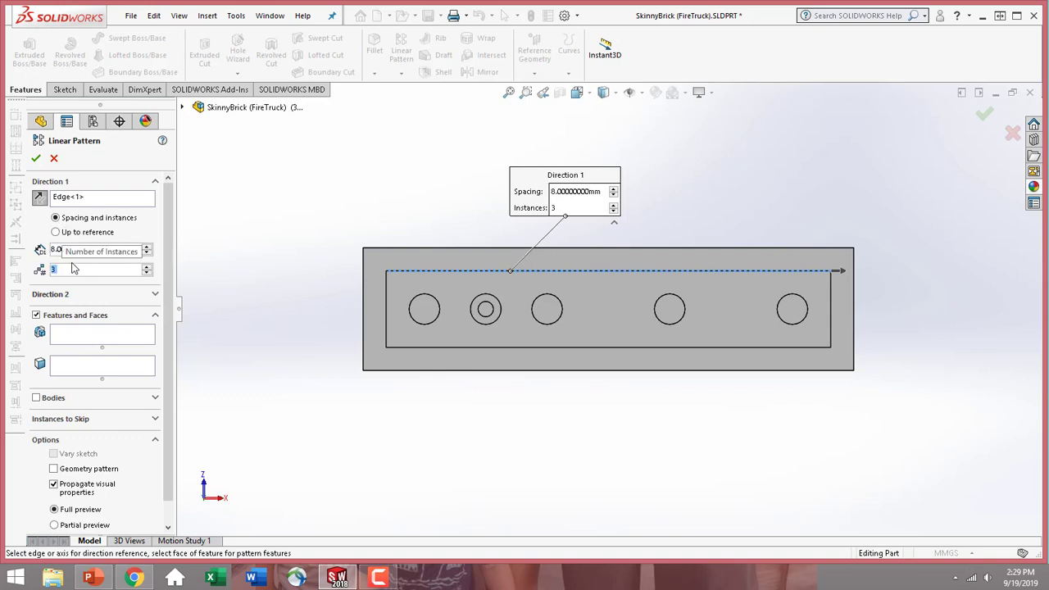
{"action": "left_click", "coordinate": [115, 336]}
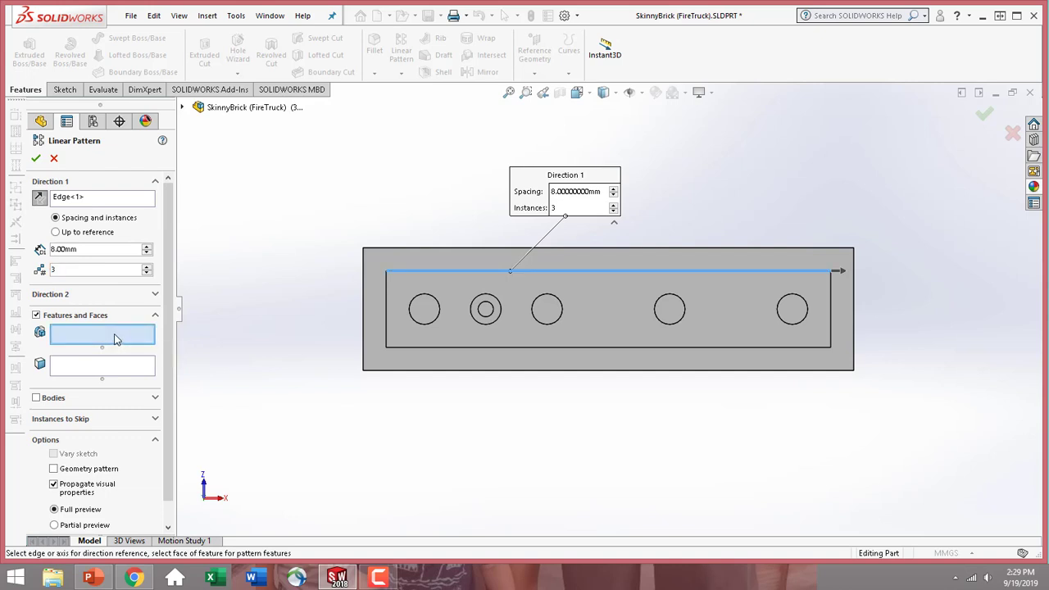
{"action": "left_click", "coordinate": [486, 325]}
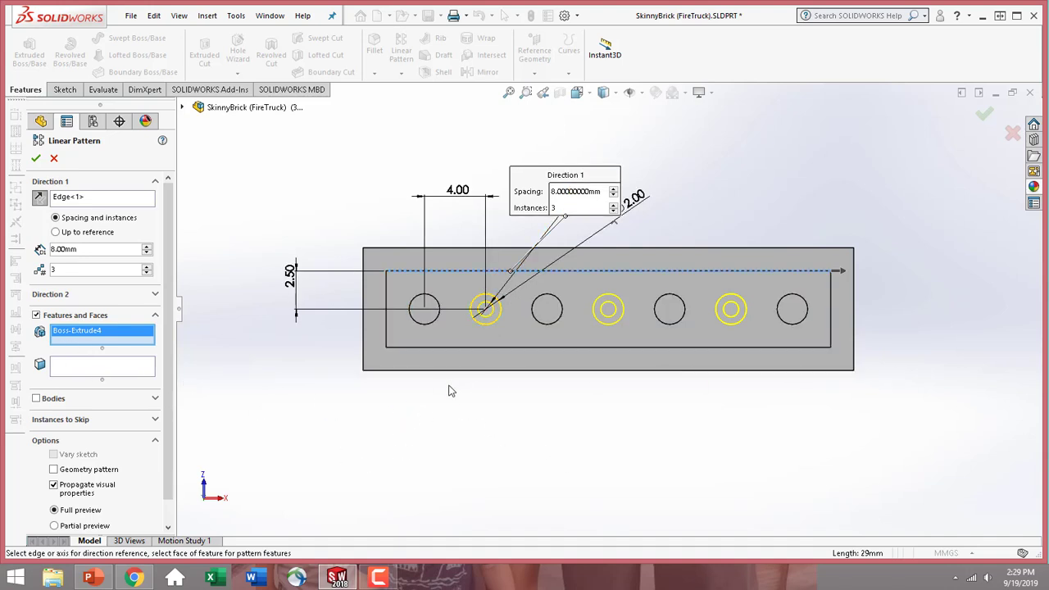
{"action": "left_click", "coordinate": [35, 158]}
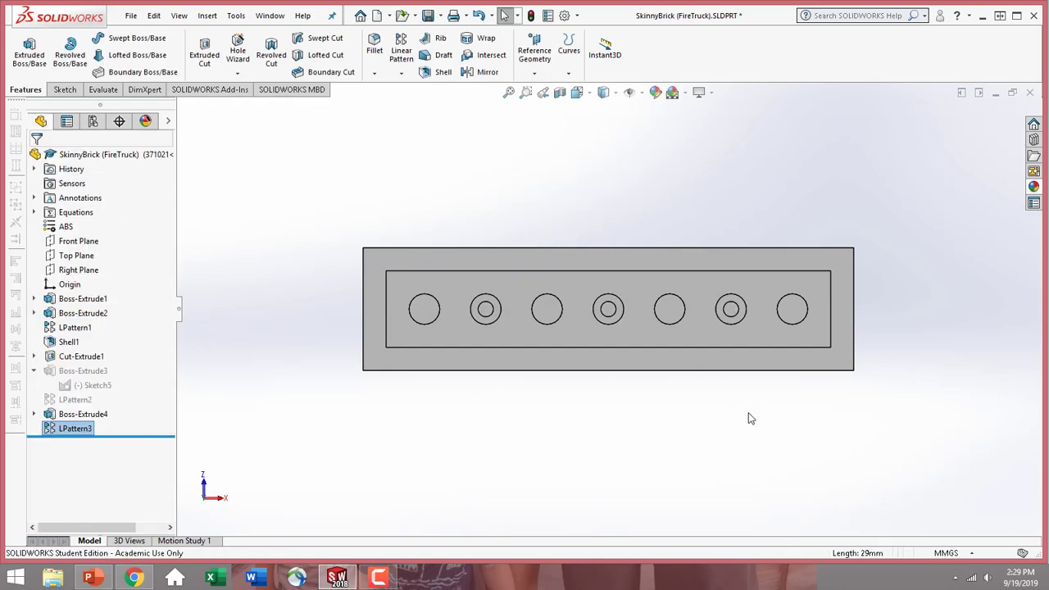
Apply a red appearance (RGB 255, 0, 0) to the whole part in this display state only
{"action": "middle_click_drag", "start_coordinate": [738, 419], "coordinate": [546, 504]}
{"action": "scroll", "coordinate": [604, 390], "scroll_direction": "up", "scroll_amount": 3}
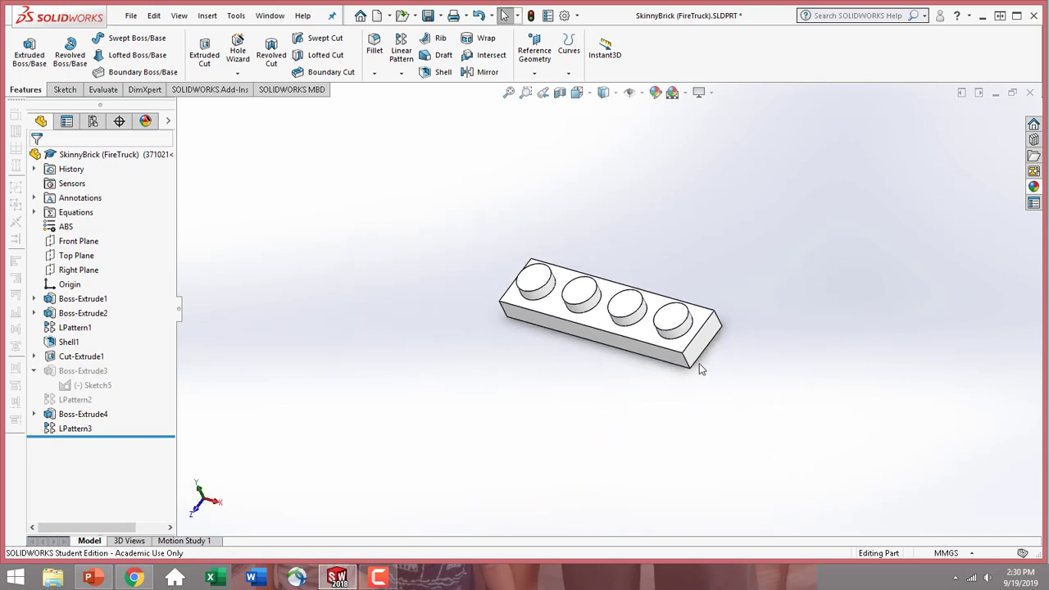
{"action": "left_click", "coordinate": [604, 321]}
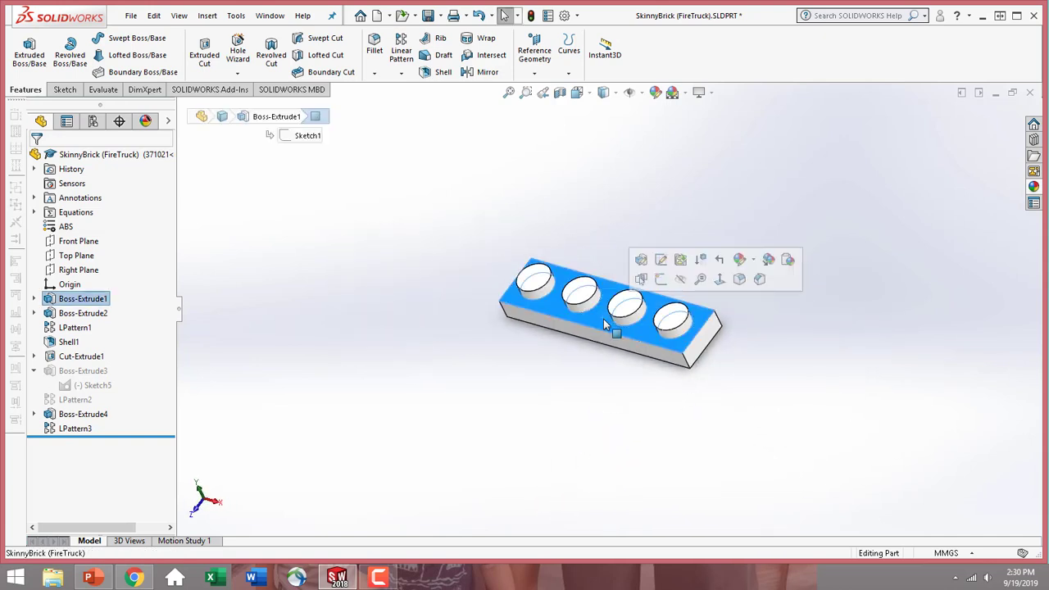
{"action": "left_click", "coordinate": [741, 261]}
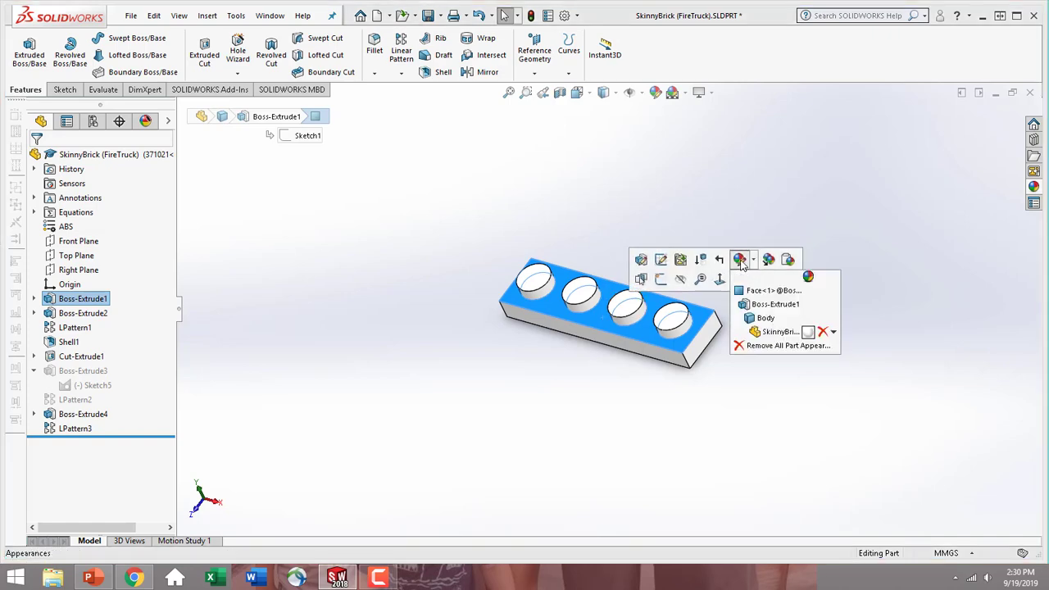
{"action": "left_click", "coordinate": [775, 332]}
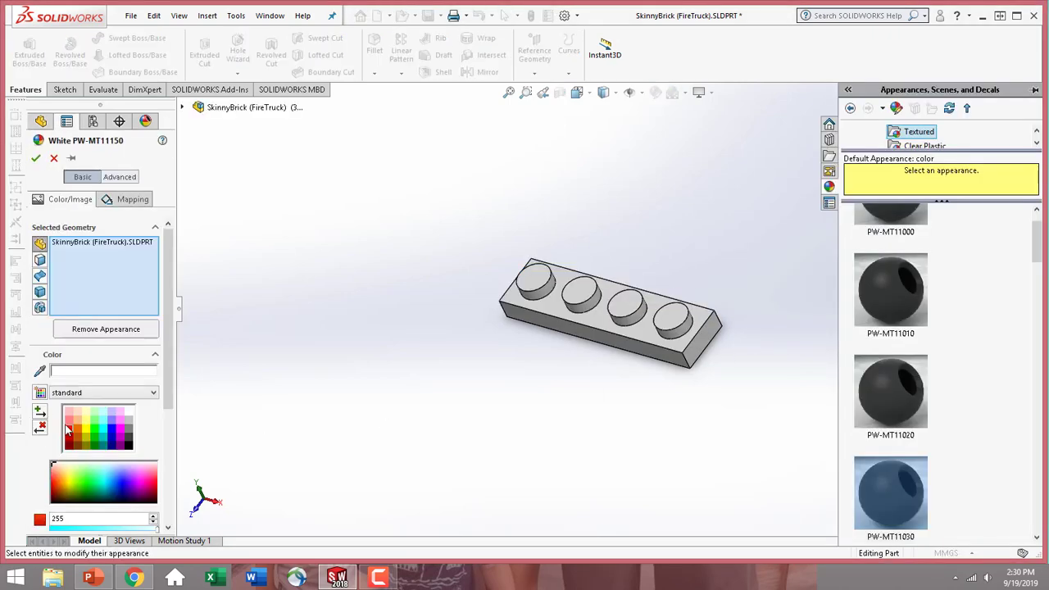
{"action": "left_click", "coordinate": [71, 437]}
{"action": "scroll", "coordinate": [123, 427], "scroll_direction": "down", "scroll_amount": 3}
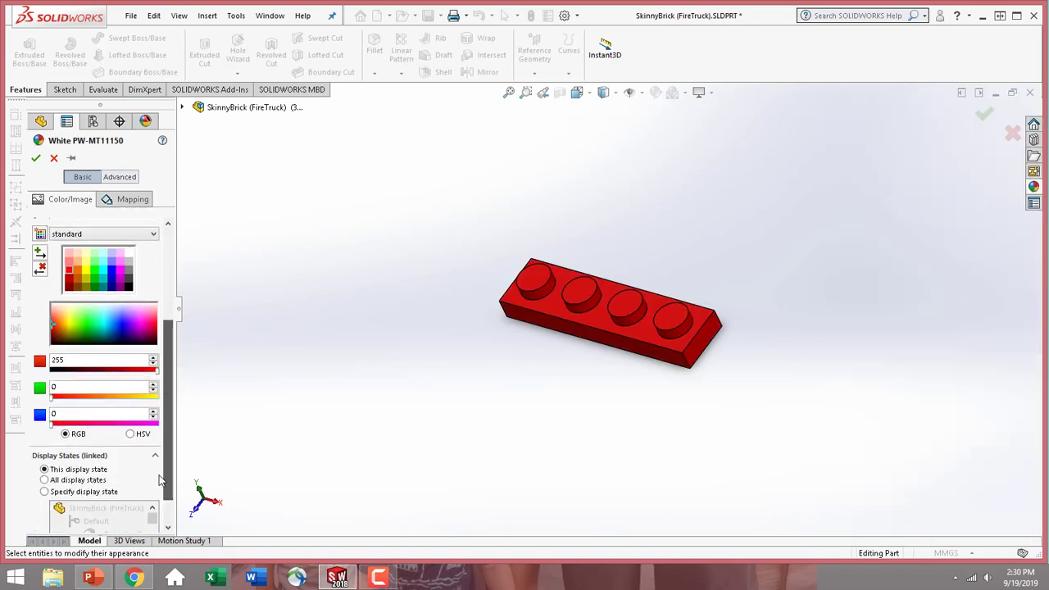
{"action": "left_click", "coordinate": [35, 159]}
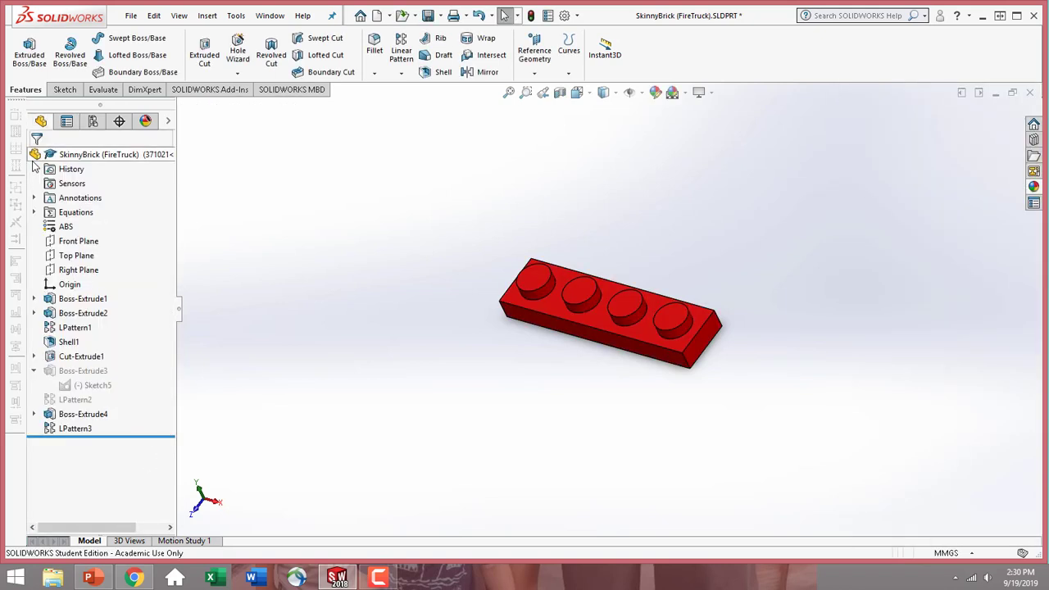
Show the part's configuration list and save the part
{"action": "left_click", "coordinate": [93, 122]}
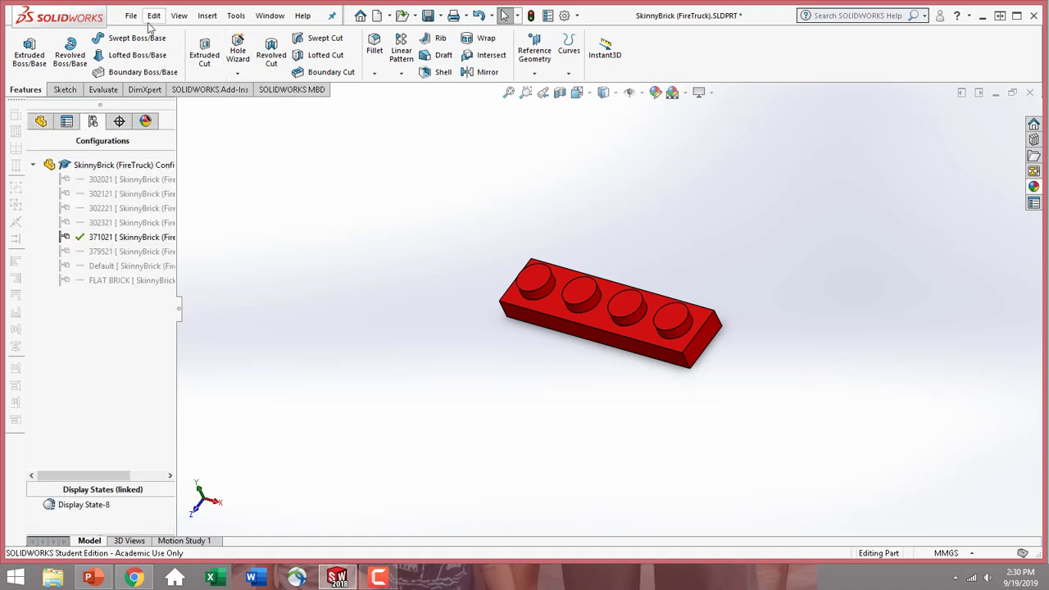
{"action": "left_click", "coordinate": [131, 16]}
{"action": "left_click", "coordinate": [169, 161]}
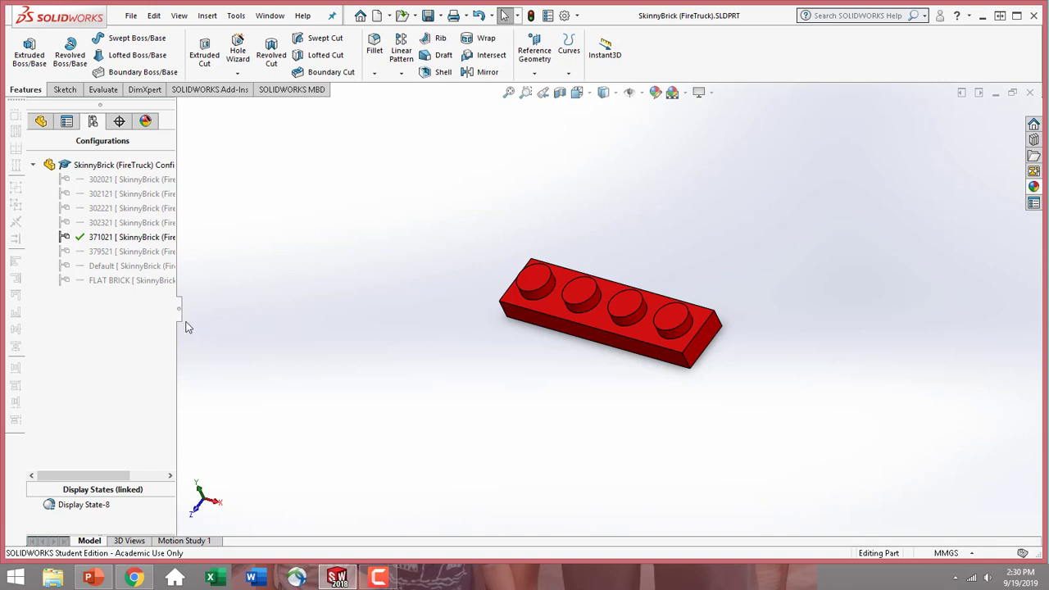
Activate configuration 302321 and return to the feature list with the brick's underside in view
{"action": "double_click", "coordinate": [138, 228]}
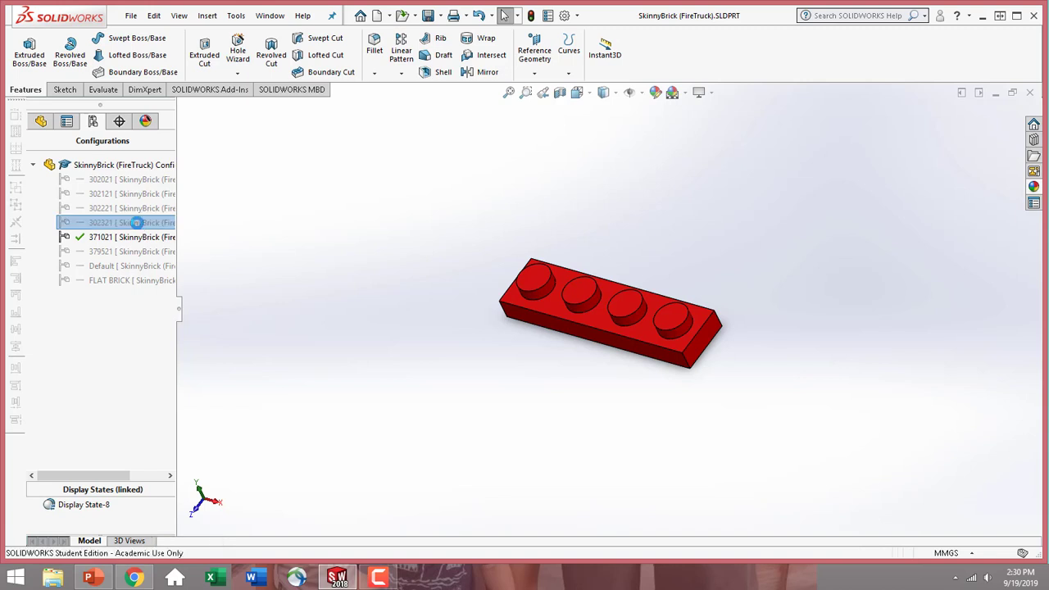
{"action": "left_click", "coordinate": [42, 123]}
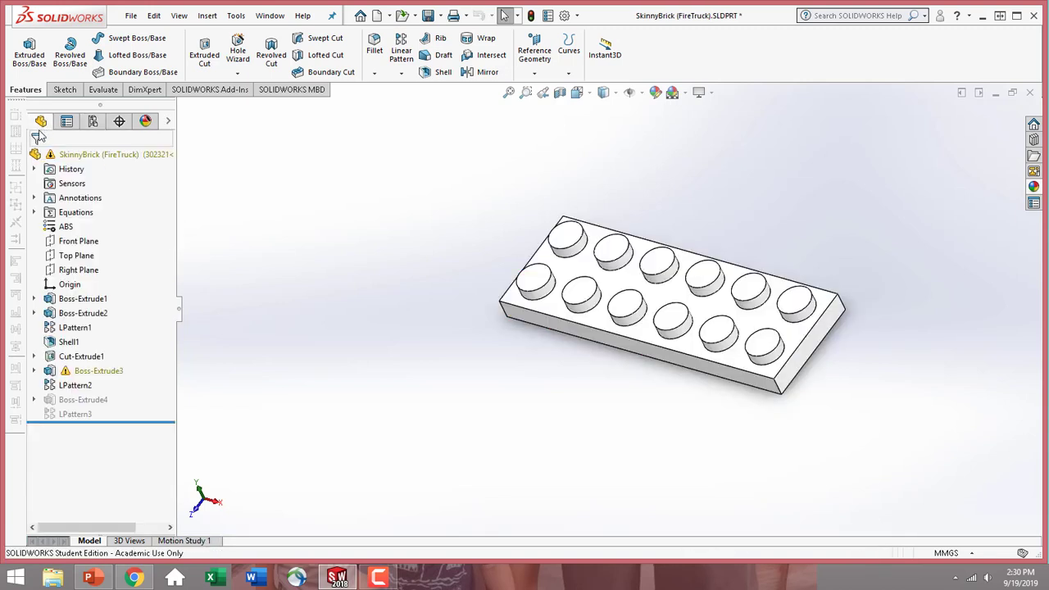
{"action": "middle_click_drag", "start_coordinate": [538, 356], "coordinate": [548, 123]}
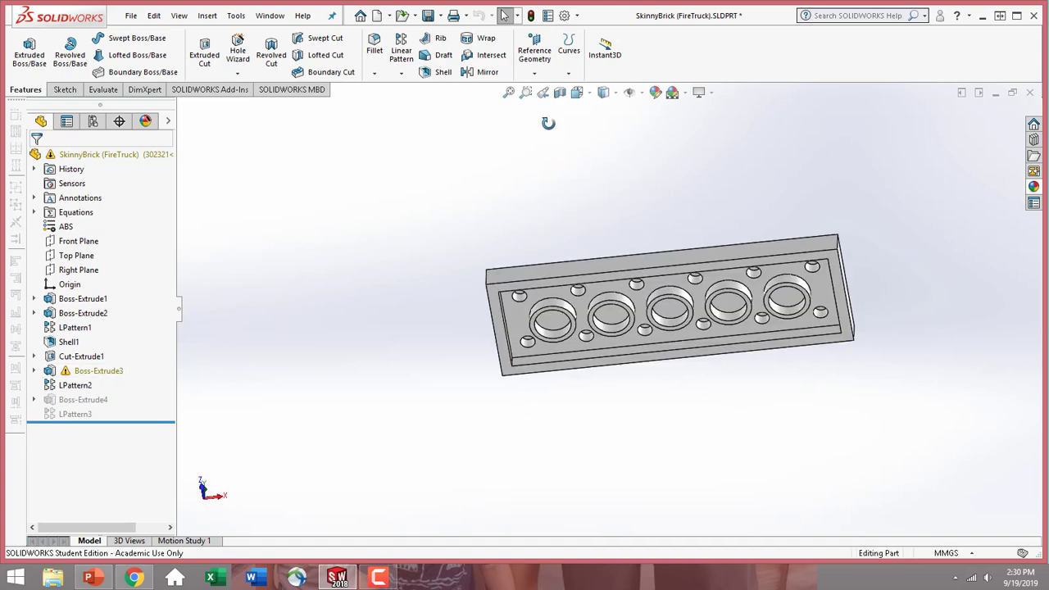
Edit the sketch of the first large underside post and delete the conflicting 5 mm diameter dimension
{"action": "left_click", "coordinate": [34, 371]}
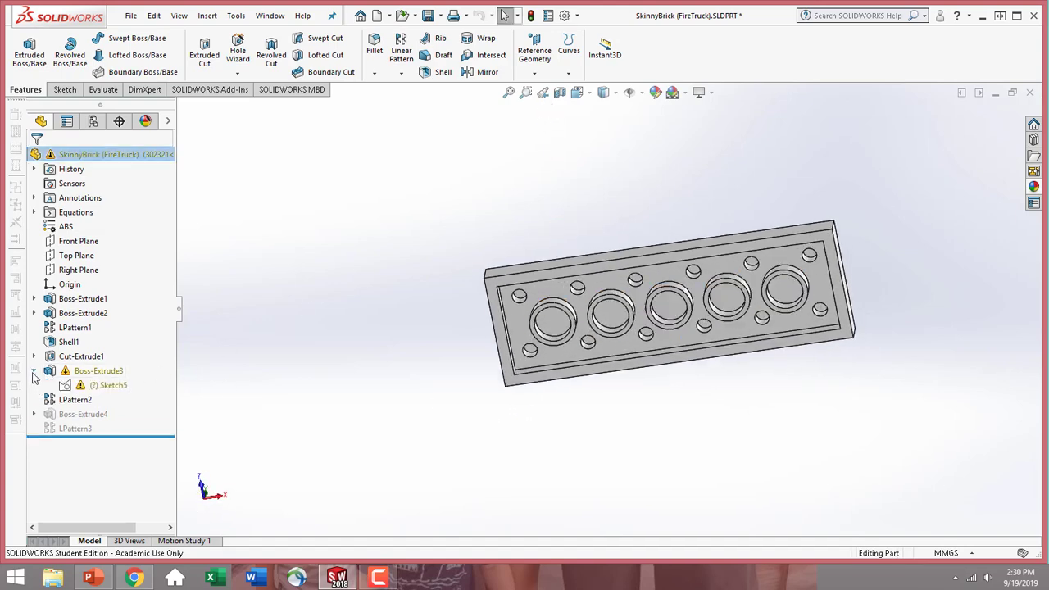
{"action": "left_click", "coordinate": [109, 386]}
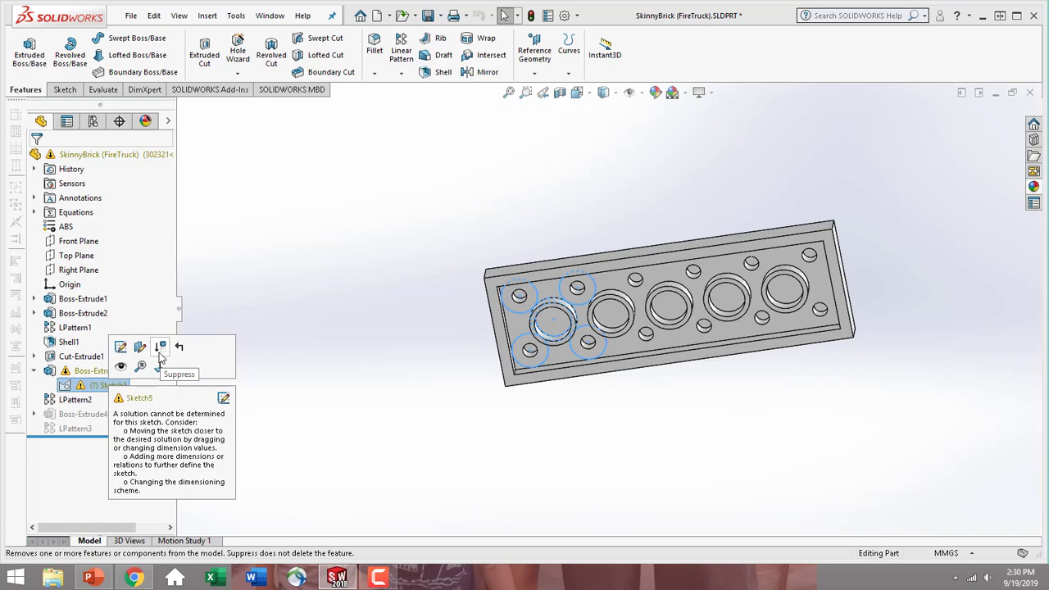
{"action": "left_click", "coordinate": [73, 383]}
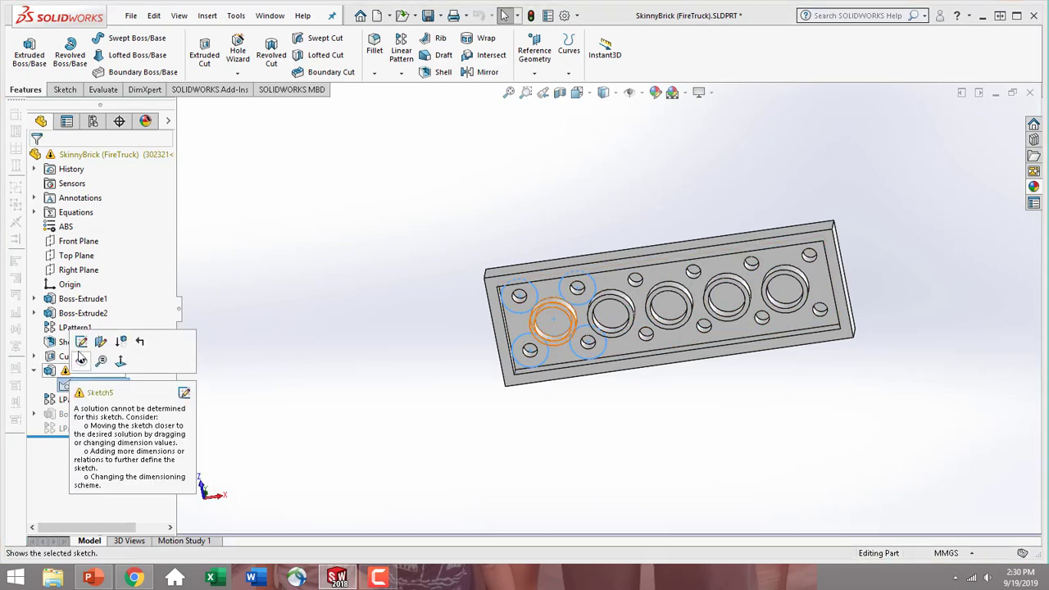
{"action": "left_click", "coordinate": [82, 347]}
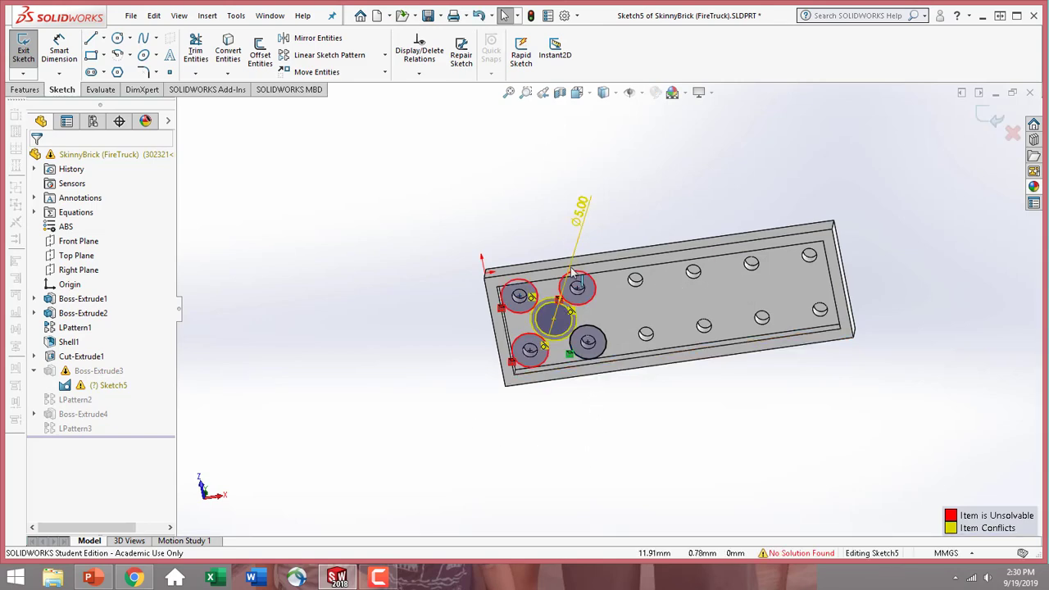
{"action": "middle_click_drag", "start_coordinate": [670, 355], "coordinate": [668, 316]}
{"action": "scroll", "coordinate": [557, 250], "scroll_direction": "down", "scroll_amount": 3}
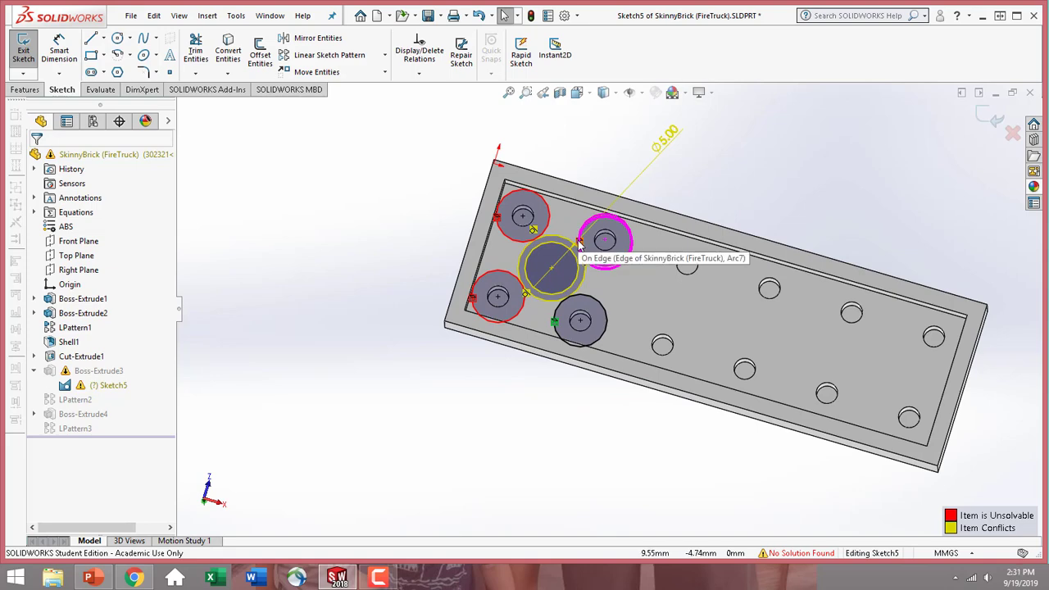
{"action": "middle_click_drag", "start_coordinate": [579, 244], "coordinate": [483, 266]}
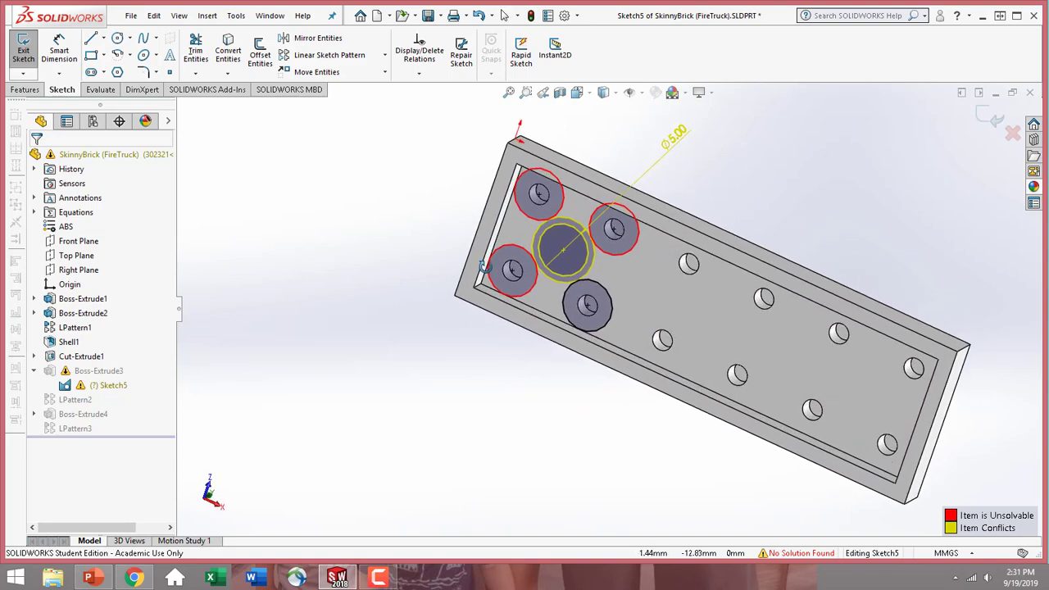
{"action": "scroll", "coordinate": [606, 270], "scroll_direction": "down", "scroll_amount": 3}
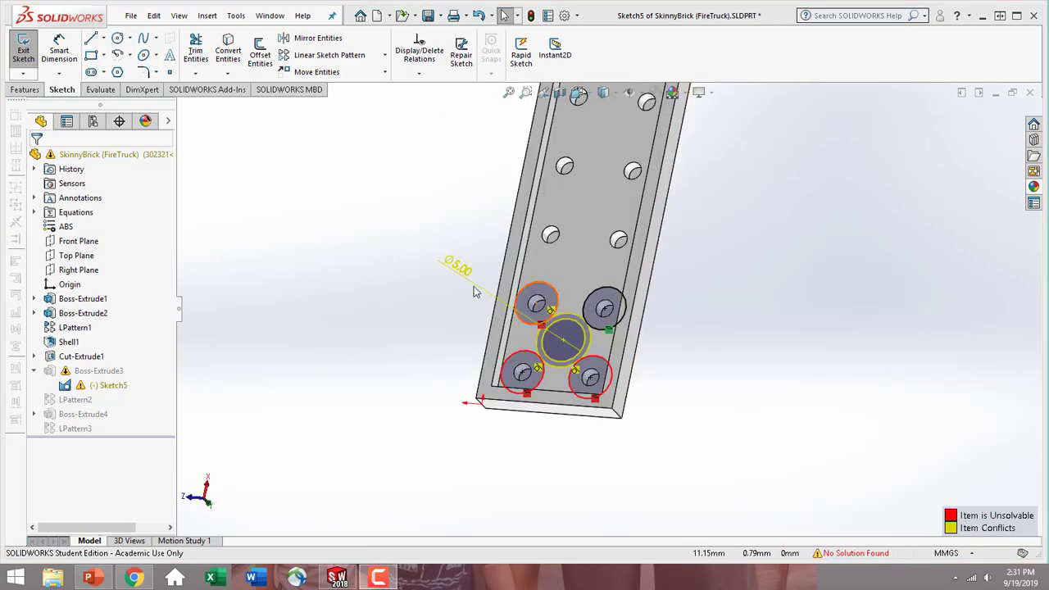
{"action": "left_click", "coordinate": [460, 267]}
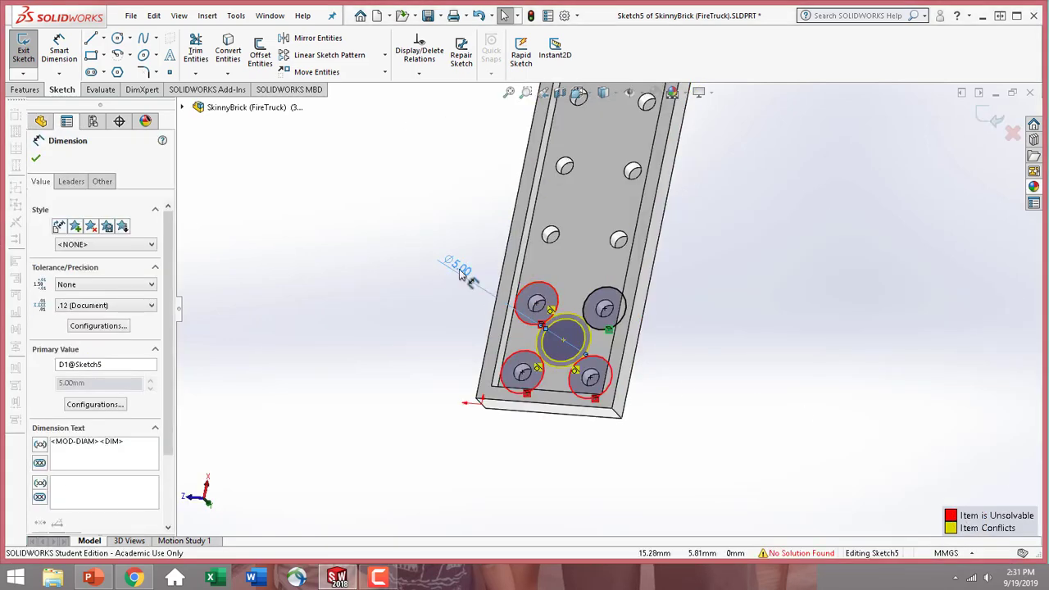
{"action": "key", "text": "Delete"}
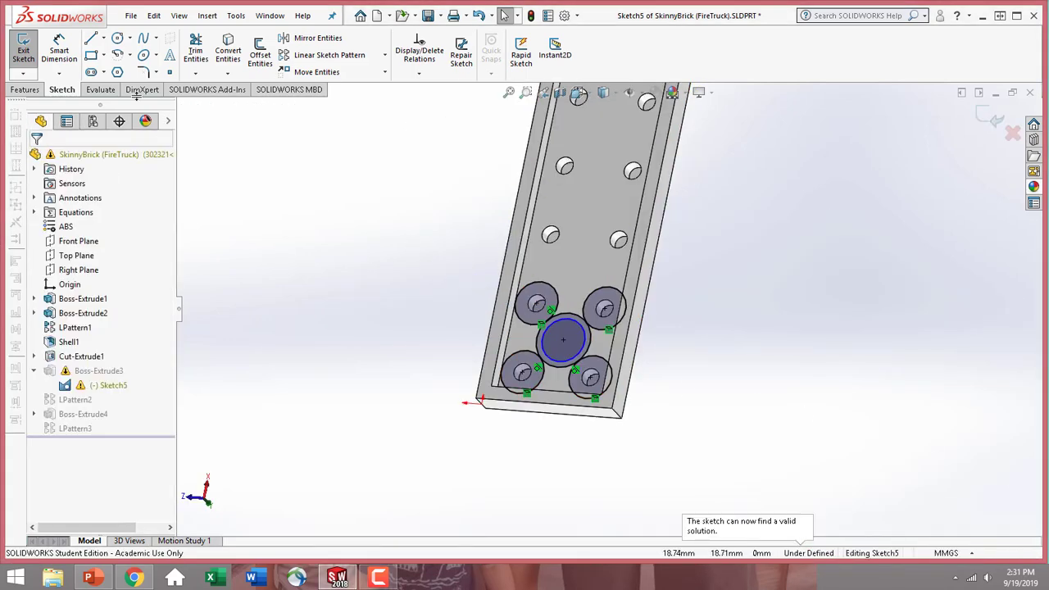
Dimension the post's inner circle diameter as 5 mm and exit the sketch
{"action": "left_click", "coordinate": [59, 49]}
{"action": "left_click", "coordinate": [556, 365]}
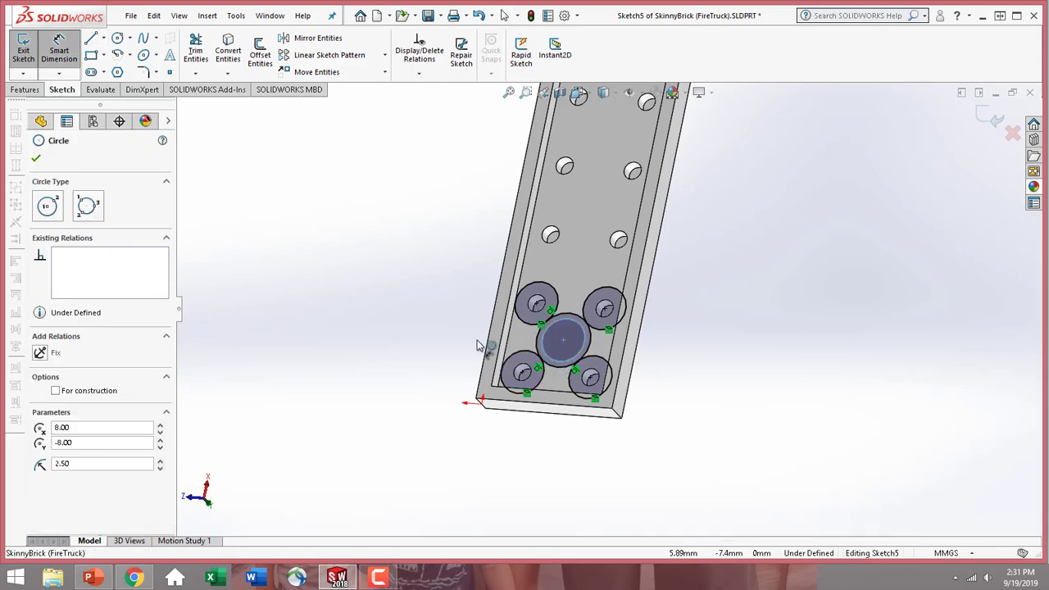
{"action": "left_click", "coordinate": [414, 328]}
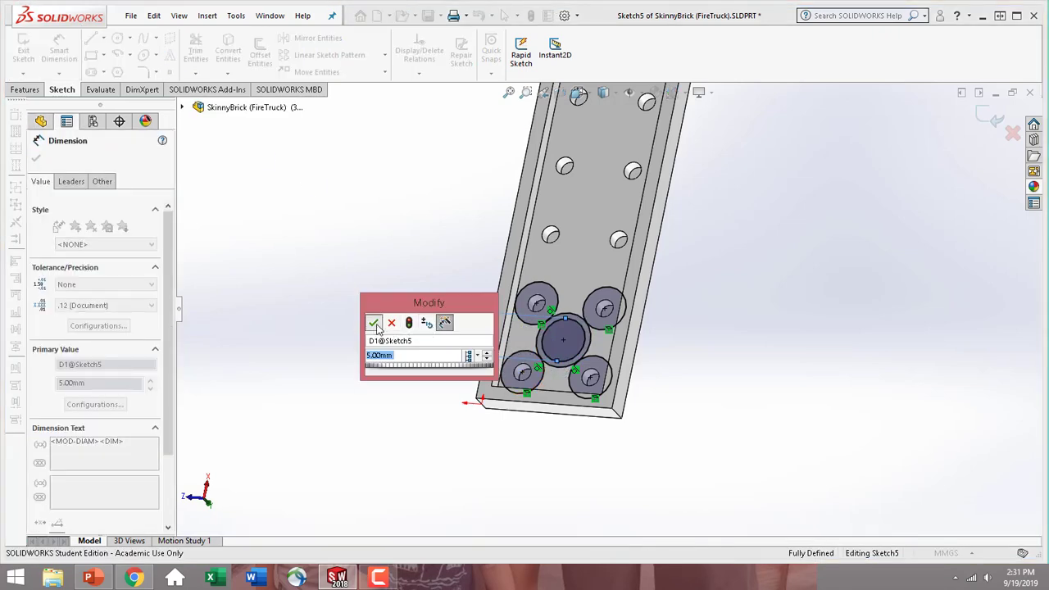
{"action": "left_click", "coordinate": [373, 323]}
{"action": "left_click", "coordinate": [39, 159]}
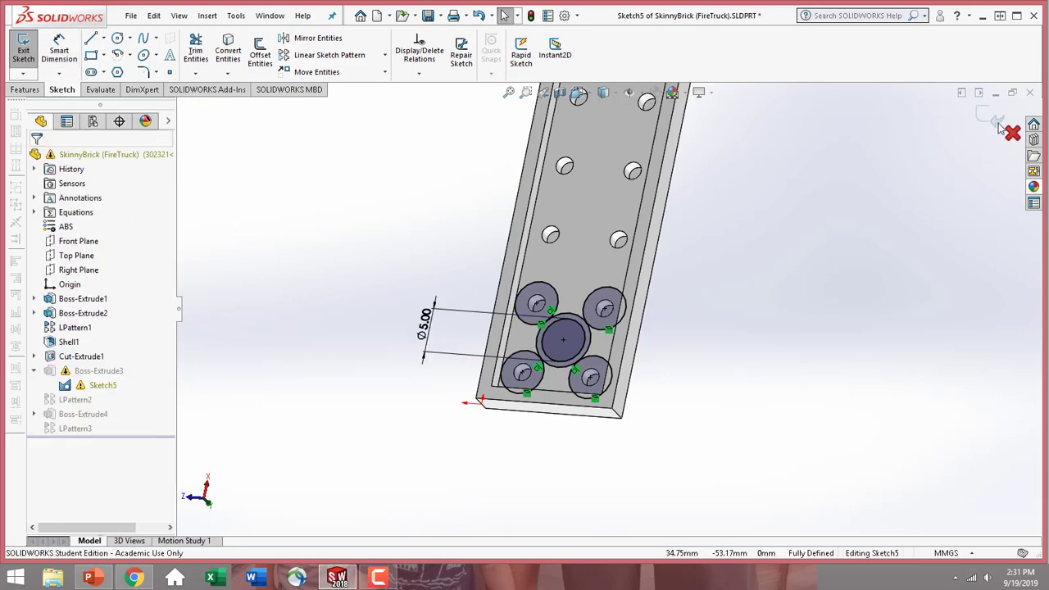
{"action": "middle_click_drag", "start_coordinate": [650, 404], "coordinate": [565, 248]}
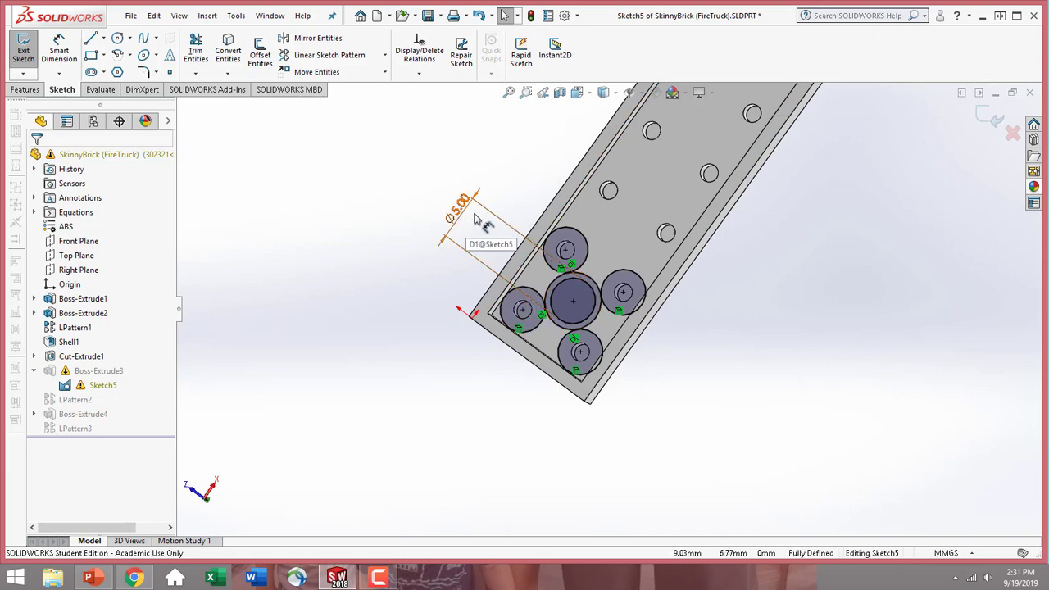
{"action": "left_click", "coordinate": [24, 54]}
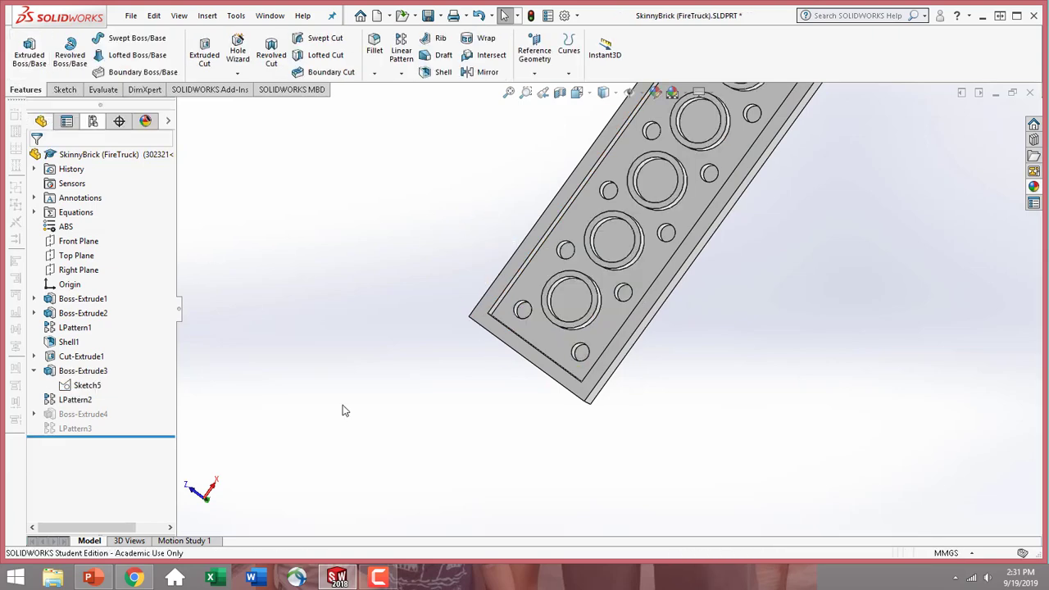
Set the Length global variable to 1 for this configuration only
{"action": "scroll", "coordinate": [767, 245], "scroll_direction": "up", "scroll_amount": 5}
{"action": "middle_click_drag", "start_coordinate": [767, 244], "coordinate": [856, 195]}
{"action": "middle_click_drag", "start_coordinate": [789, 441], "coordinate": [648, 449]}
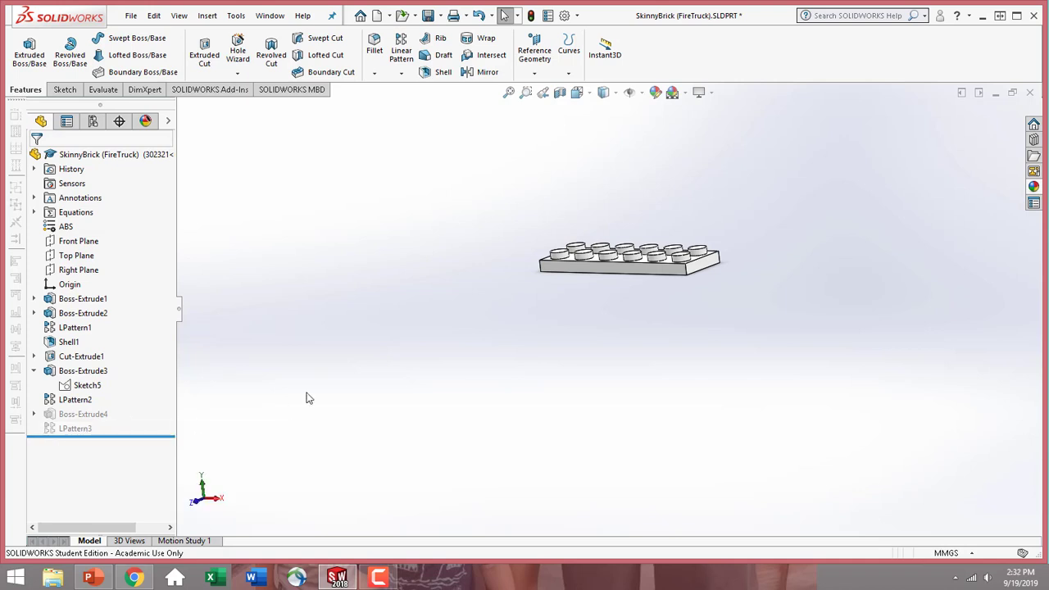
{"action": "scroll", "coordinate": [609, 235], "scroll_direction": "up", "scroll_amount": 2}
{"action": "scroll", "coordinate": [609, 238], "scroll_direction": "down", "scroll_amount": 4}
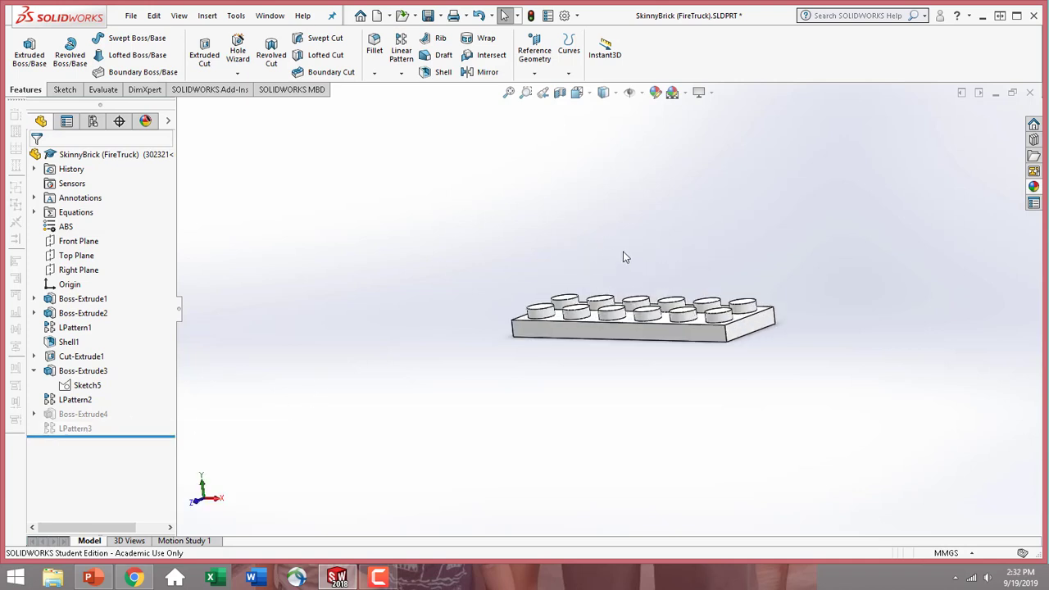
{"action": "middle_click_drag", "start_coordinate": [623, 251], "coordinate": [571, 302]}
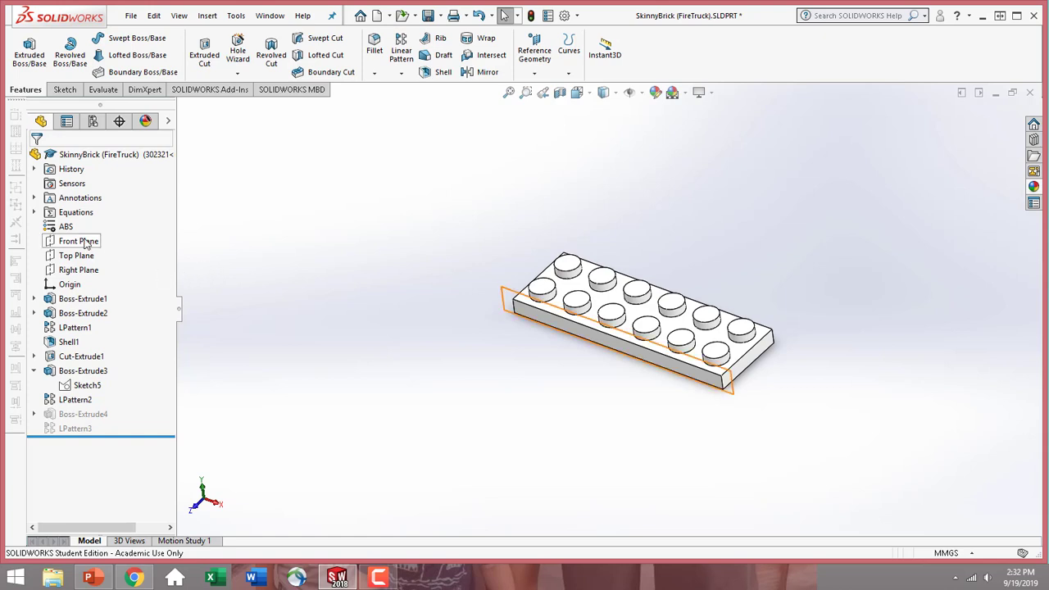
{"action": "right_click", "coordinate": [74, 214]}
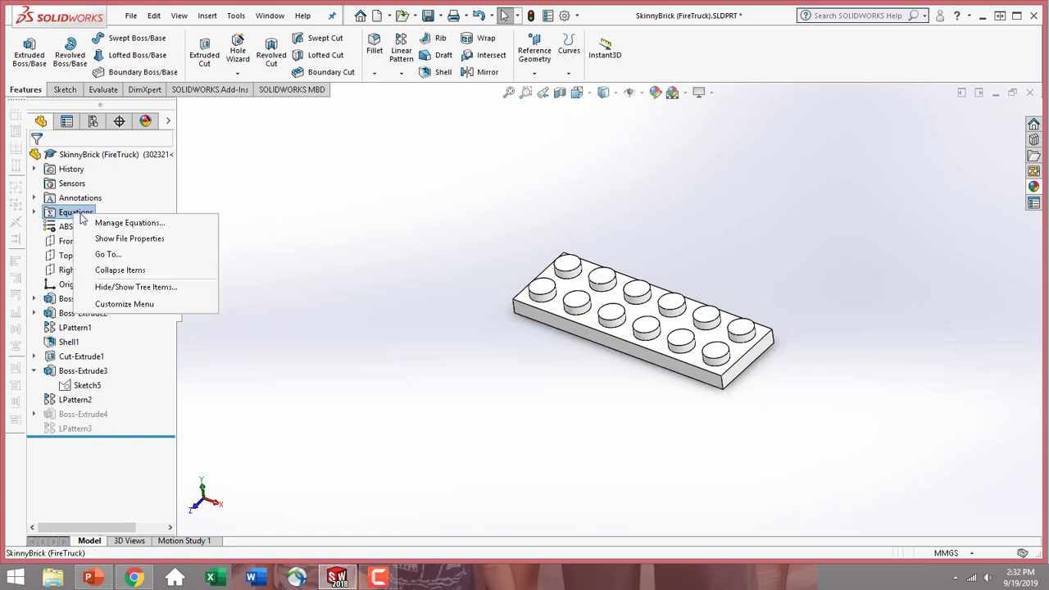
{"action": "left_click", "coordinate": [116, 224]}
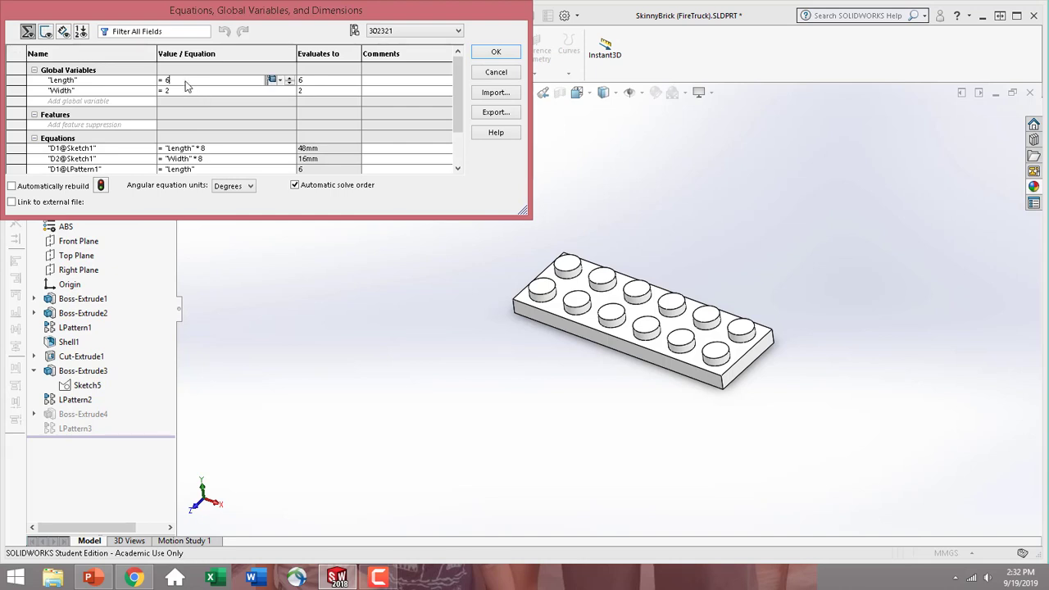
{"action": "key", "text": "BackSpace"}
{"action": "type", "text": "1"}
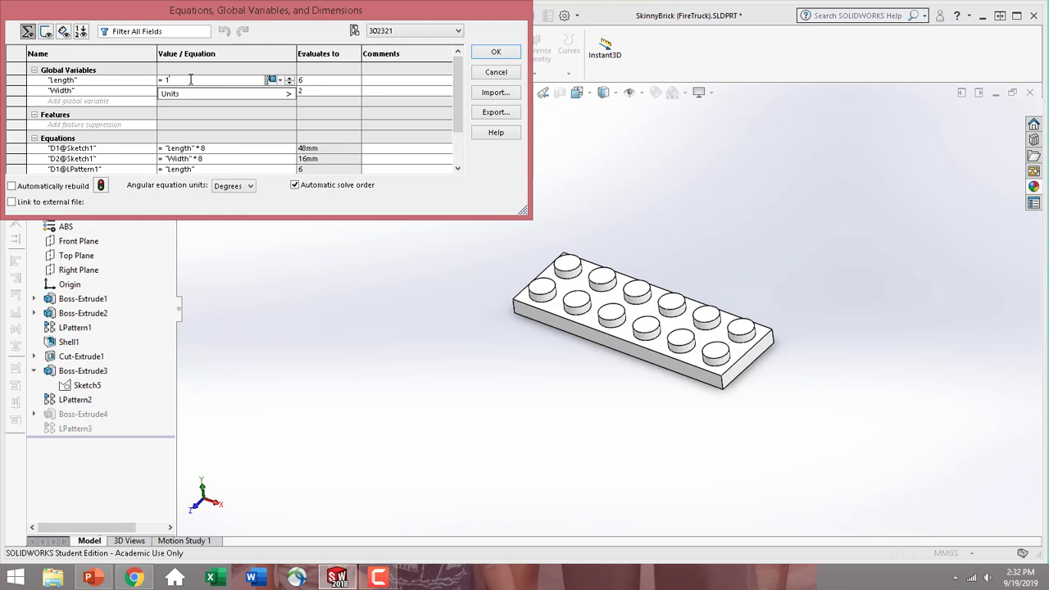
{"action": "left_click", "coordinate": [281, 81]}
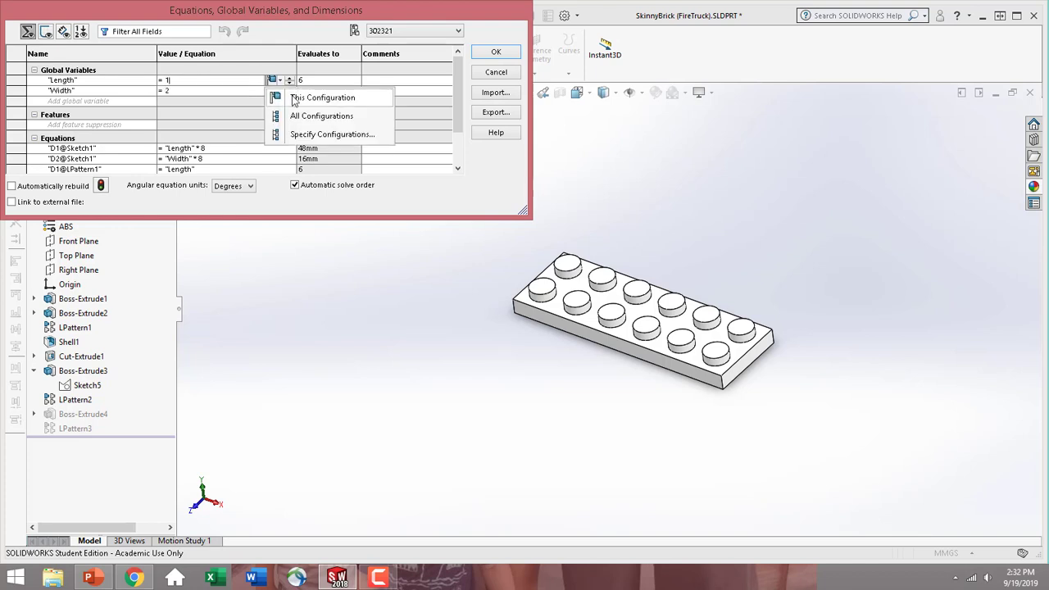
{"action": "left_click", "coordinate": [291, 96]}
{"action": "left_click", "coordinate": [202, 90]}
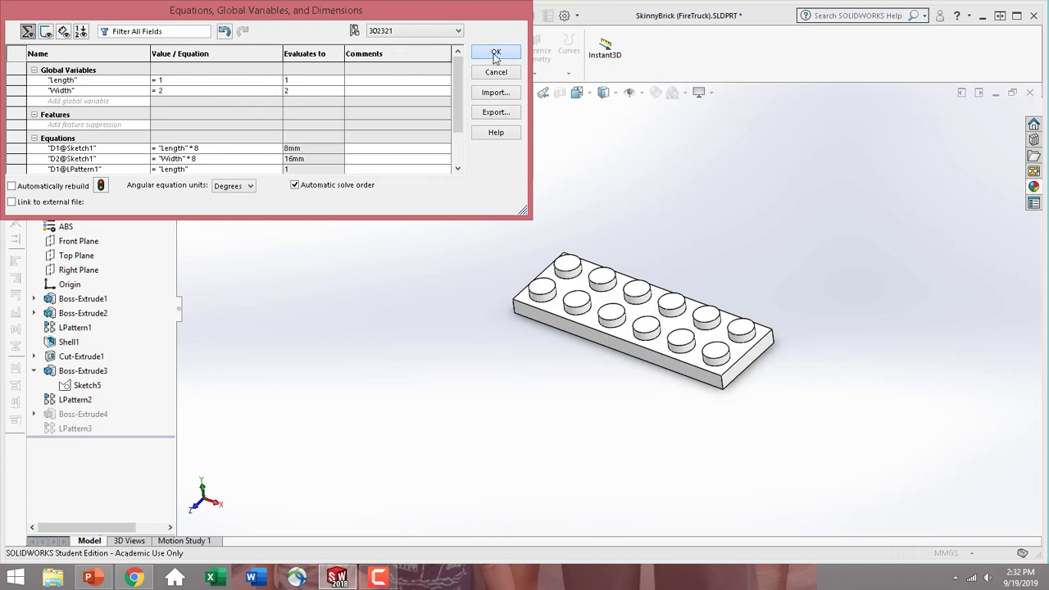
{"action": "left_click", "coordinate": [495, 52]}
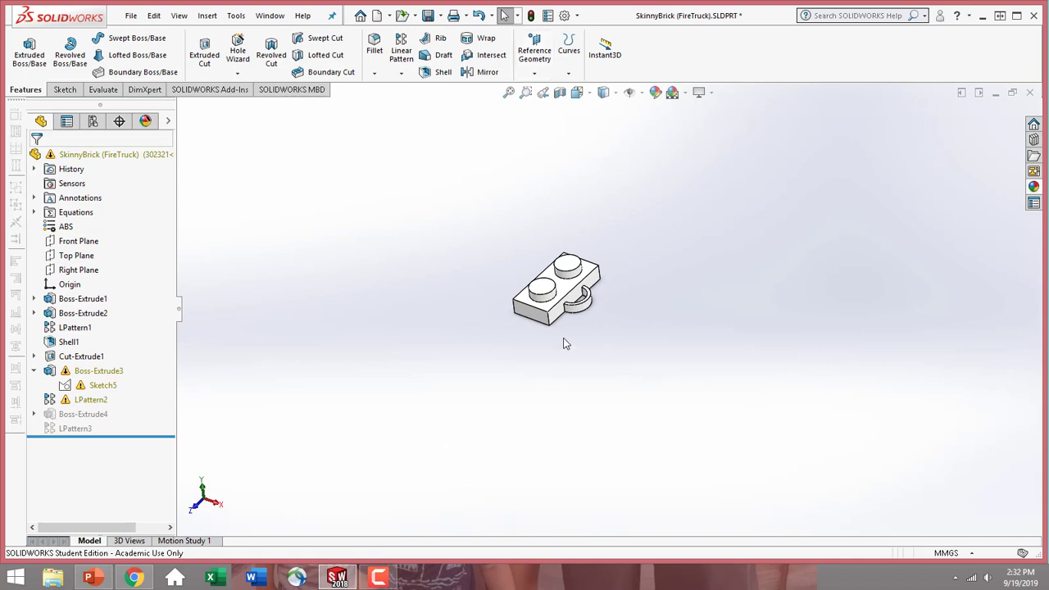
Suppress the linear pattern of the large underside posts, LPattern2
{"action": "middle_click_drag", "start_coordinate": [579, 329], "coordinate": [421, 153]}
{"action": "scroll", "coordinate": [563, 264], "scroll_direction": "down", "scroll_amount": 4}
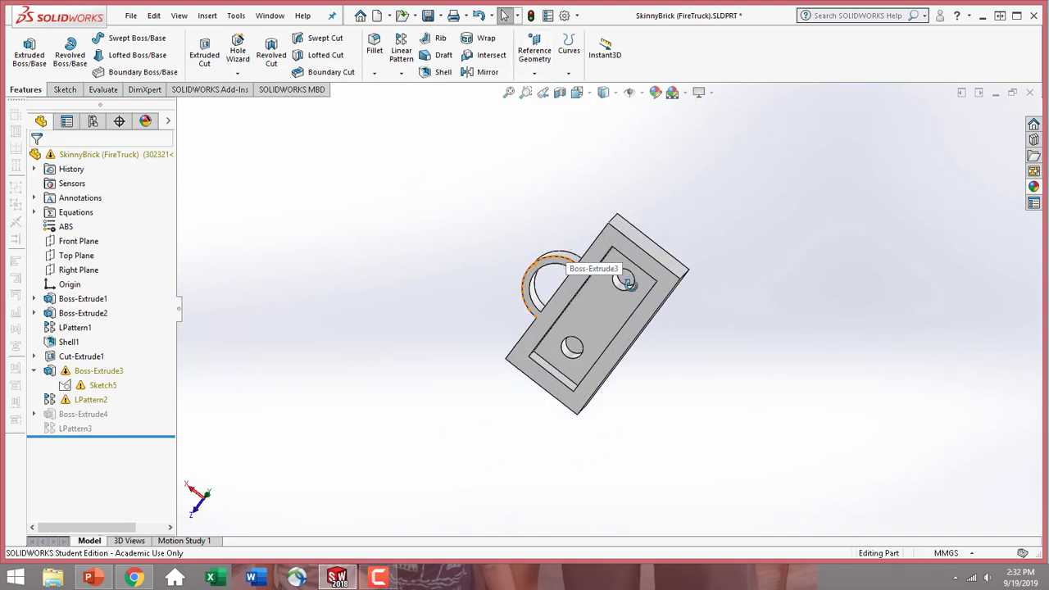
{"action": "middle_click_drag", "start_coordinate": [629, 282], "coordinate": [578, 302]}
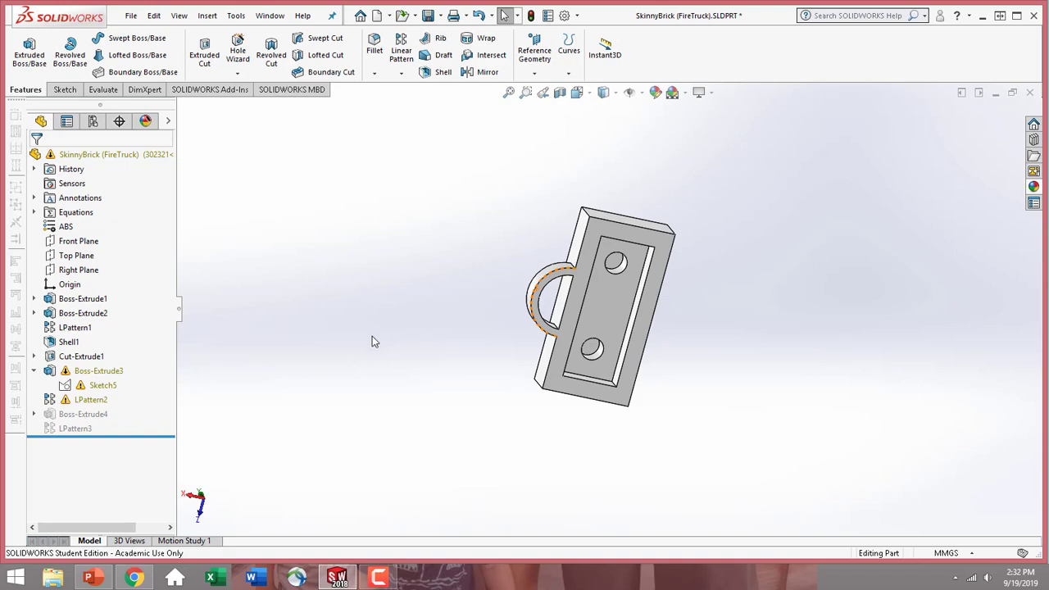
{"action": "left_click", "coordinate": [89, 402]}
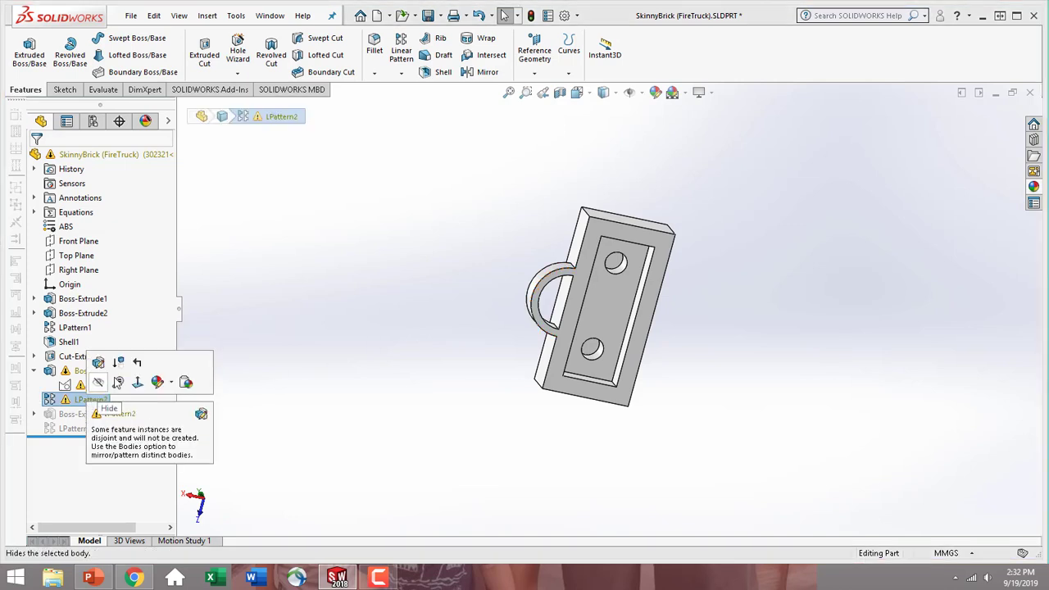
{"action": "left_click", "coordinate": [92, 371]}
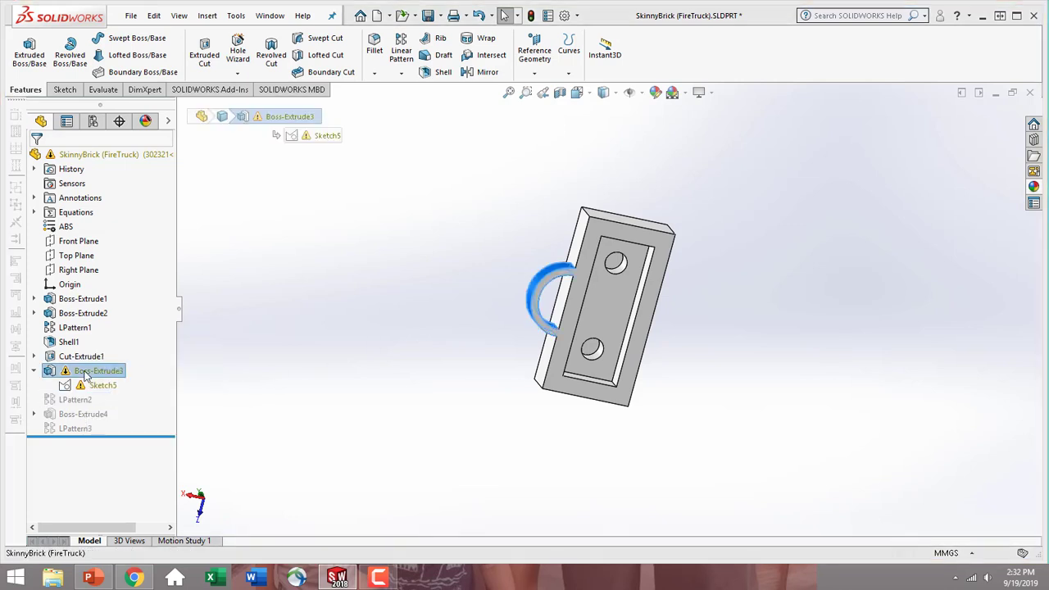
{"action": "left_click", "coordinate": [116, 337]}
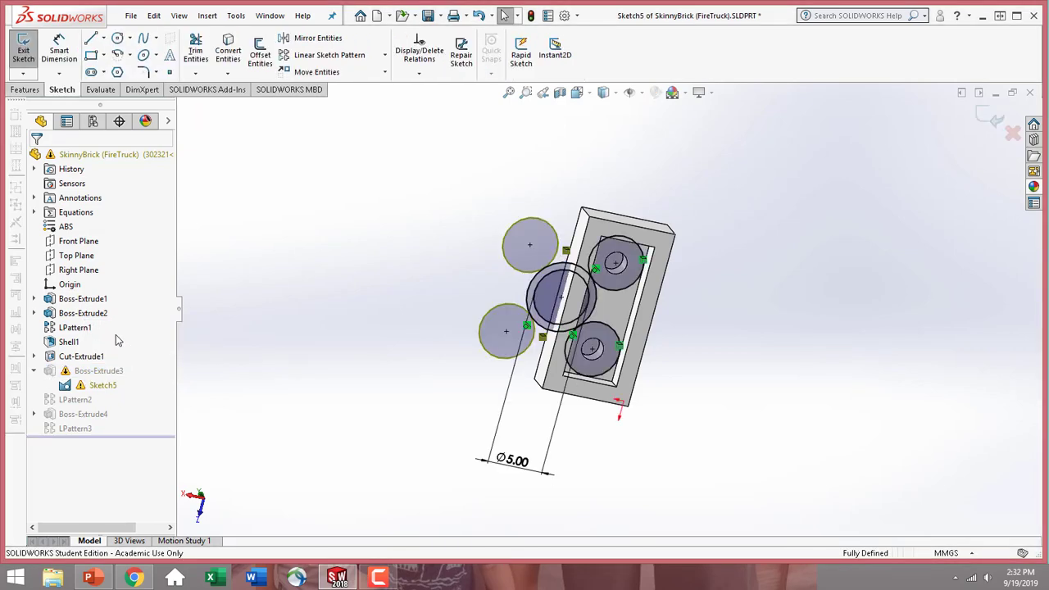
{"action": "left_click", "coordinate": [92, 386]}
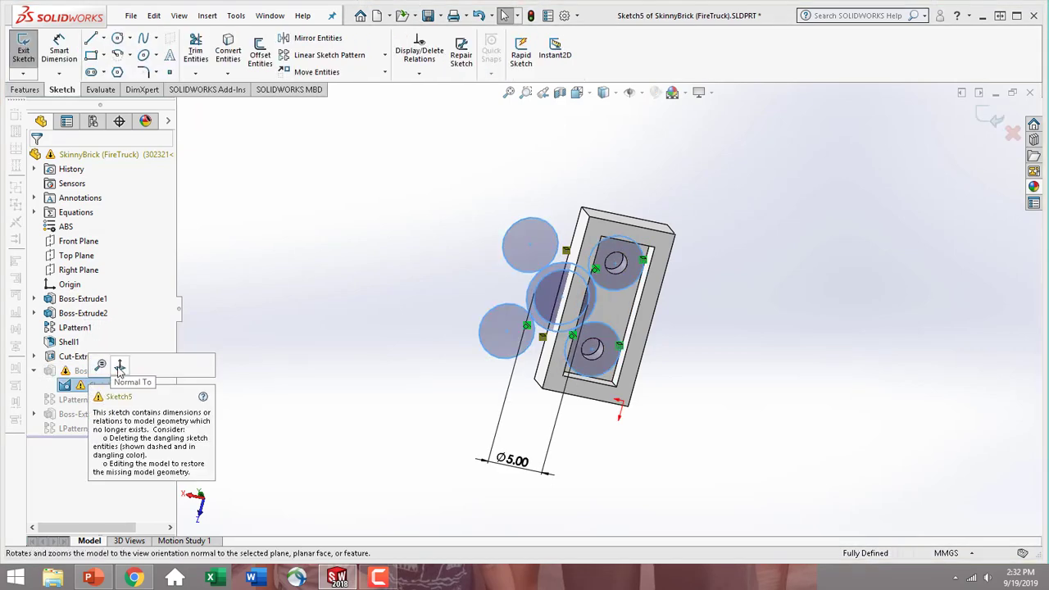
{"action": "left_click", "coordinate": [25, 45]}
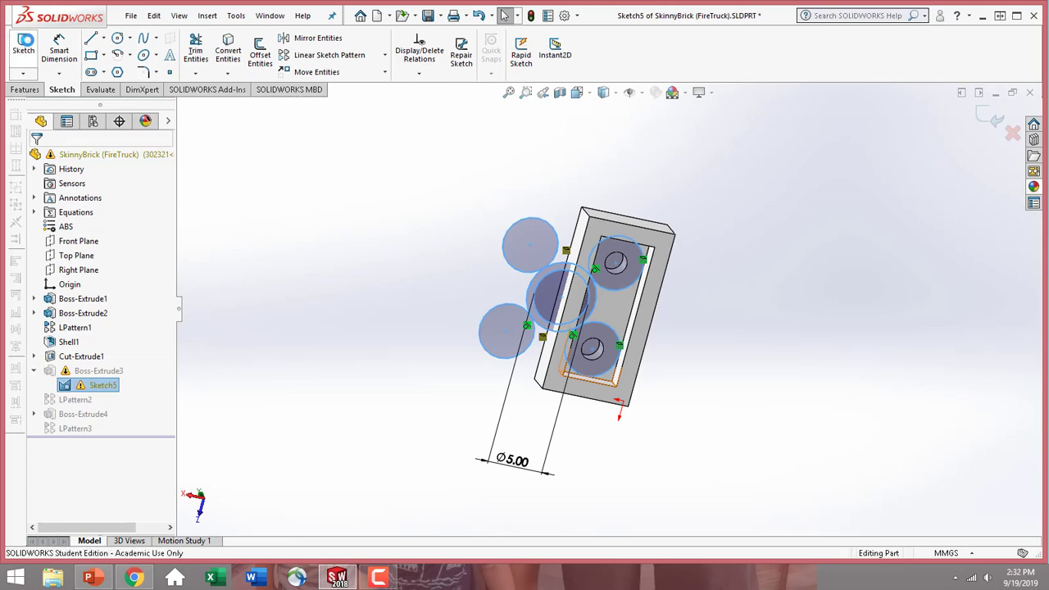
Suppress the large underside post extrusion, Boss-Extrude3, together with its sketch, Sketch5
{"action": "left_click", "coordinate": [91, 371]}
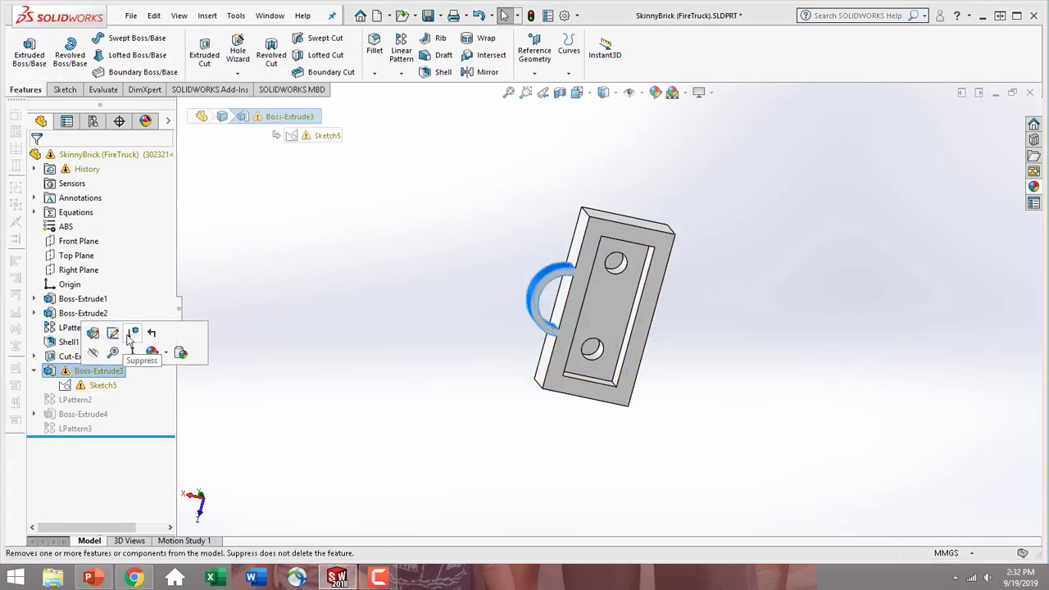
{"action": "left_click", "coordinate": [129, 336]}
{"action": "left_click", "coordinate": [99, 385]}
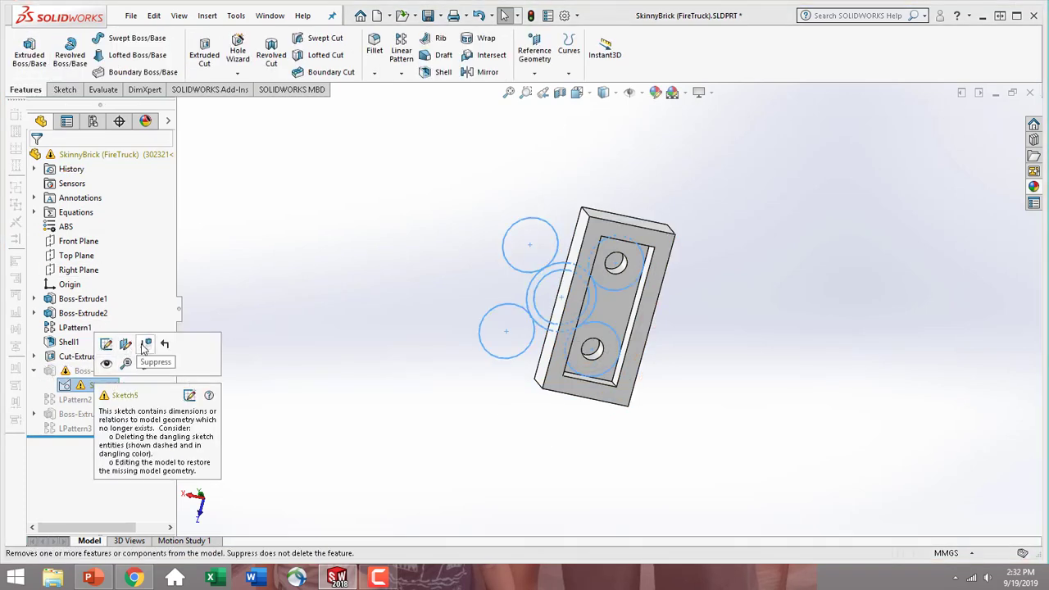
{"action": "left_click", "coordinate": [366, 288]}
{"action": "mouse_move", "coordinate": [366, 289]}
{"action": "middle_mouse_down"}
{"action": "mouse_move", "coordinate": [478, 227]}
{"action": "mouse_move", "coordinate": [602, 272]}
{"action": "mouse_move", "coordinate": [615, 334]}
{"action": "mouse_move", "coordinate": [628, 342]}
{"action": "mouse_move", "coordinate": [566, 336]}
{"action": "mouse_move", "coordinate": [493, 301]}
{"action": "middle_mouse_up"}
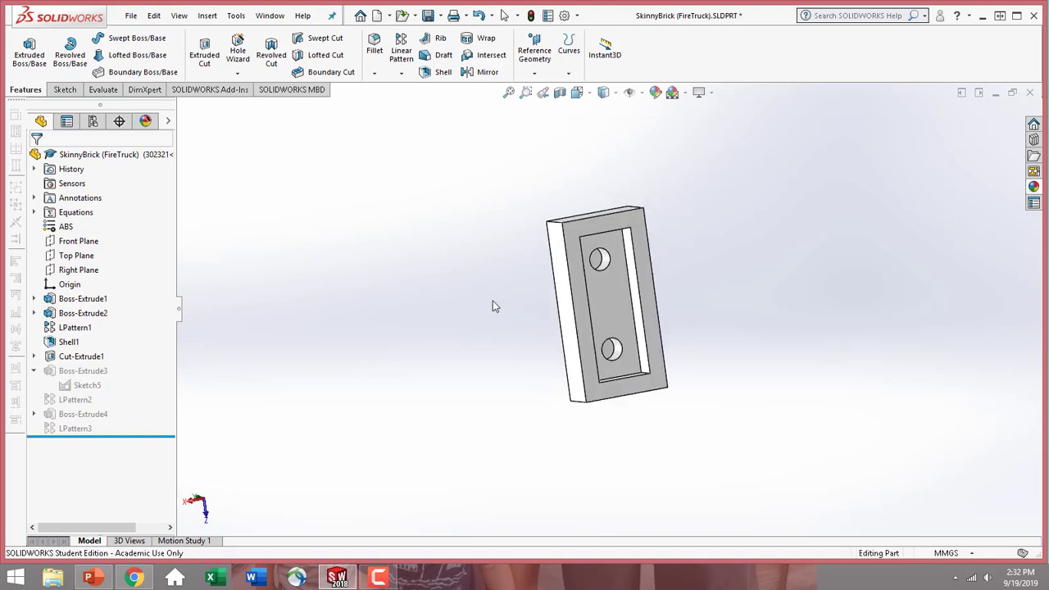
Sketch two concentric circles, about 3.4 mm and 2 mm in diameter, on the underside cavity floor between the two stud holes
{"action": "left_click", "coordinate": [608, 304]}
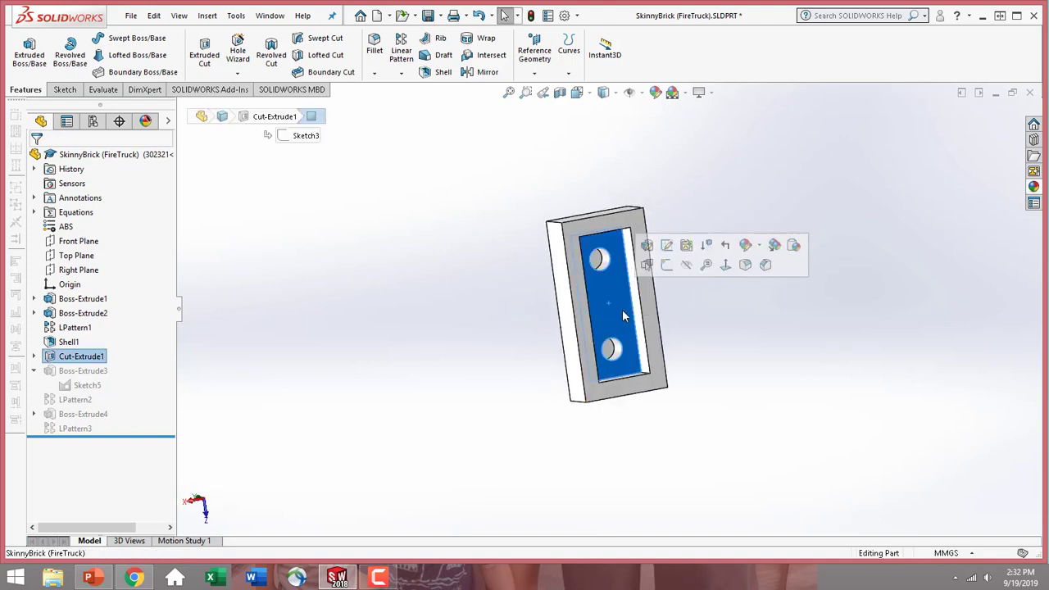
{"action": "left_click", "coordinate": [726, 266]}
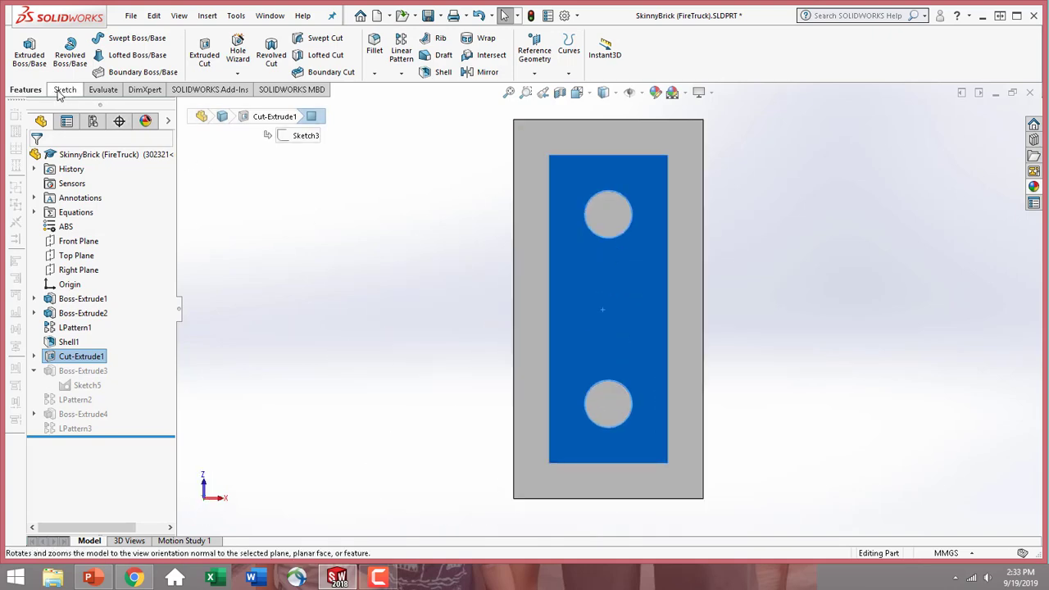
{"action": "left_click", "coordinate": [59, 91]}
{"action": "left_click", "coordinate": [23, 48]}
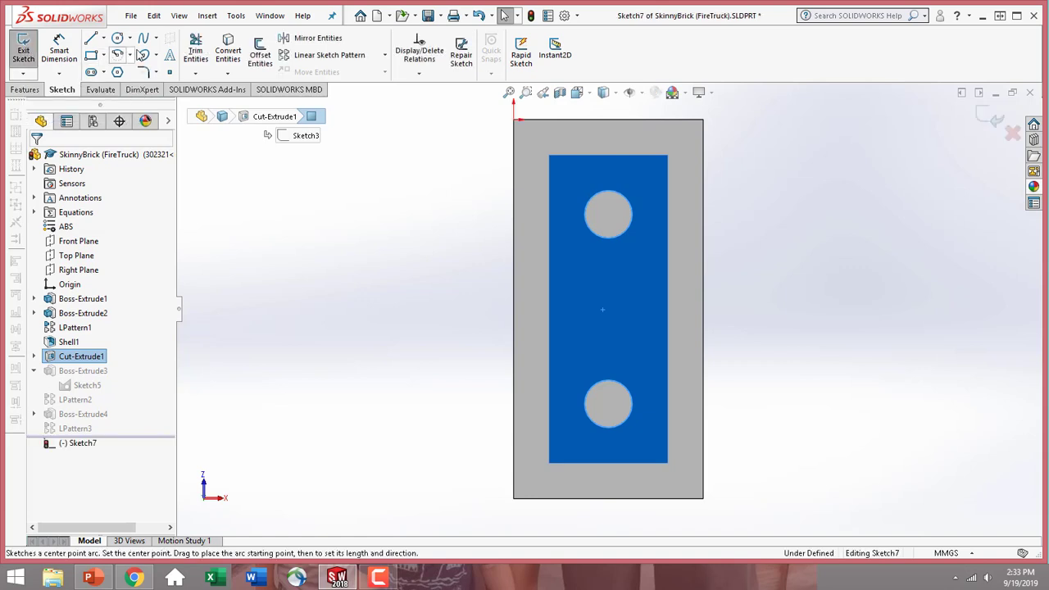
{"action": "left_click", "coordinate": [119, 41]}
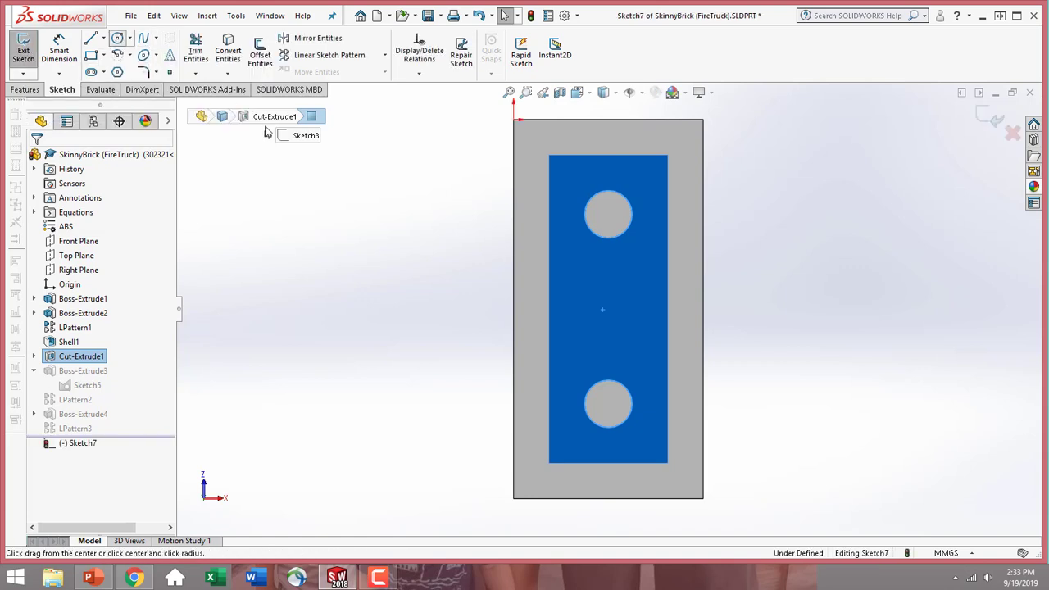
{"action": "left_click", "coordinate": [608, 304]}
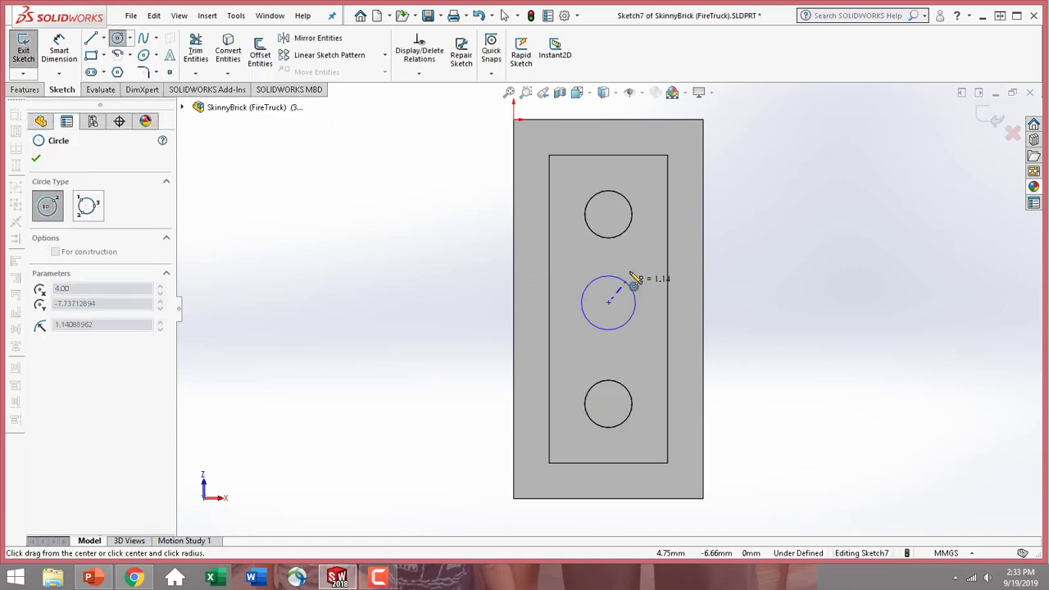
{"action": "left_click", "coordinate": [635, 286]}
{"action": "left_click", "coordinate": [609, 304]}
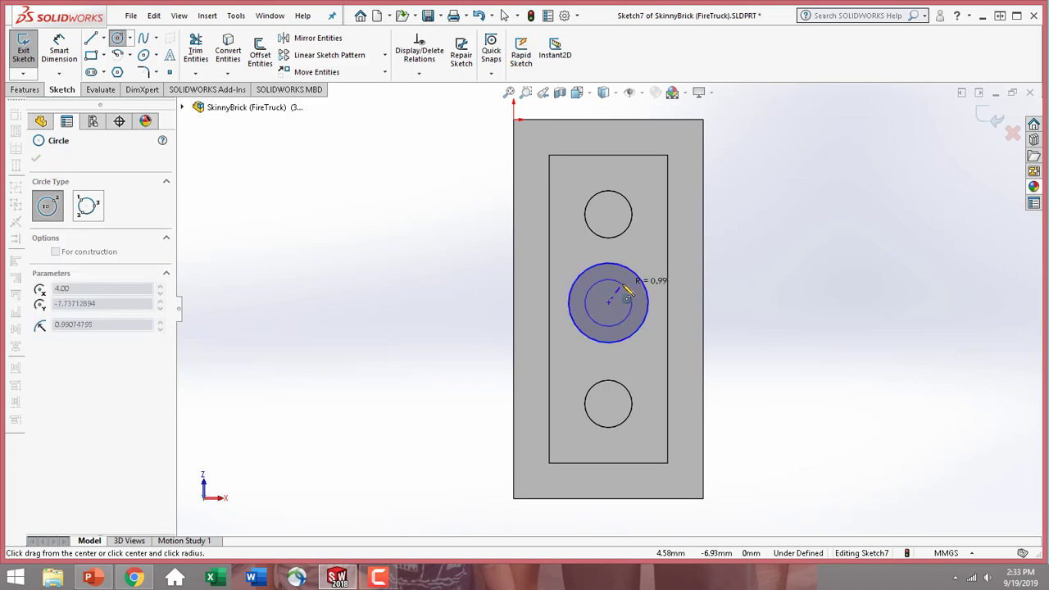
{"action": "left_click", "coordinate": [630, 296]}
{"action": "key", "text": "Escape"}
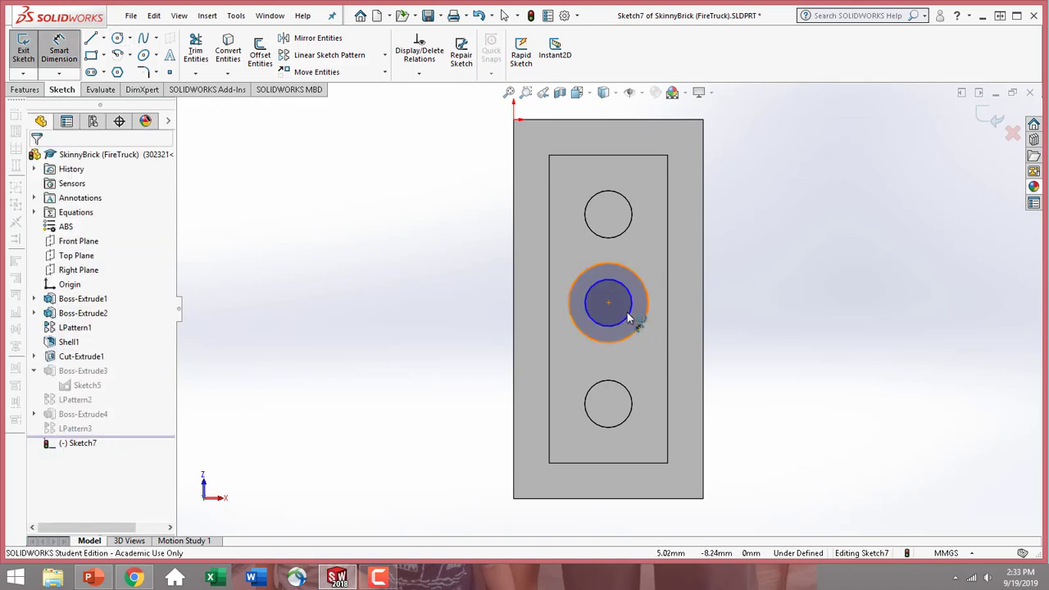
Dimension the inner circle's diameter as 1 mm and the outer circle's diameter as 2 mm
{"action": "left_click", "coordinate": [627, 322]}
{"action": "left_click", "coordinate": [830, 336]}
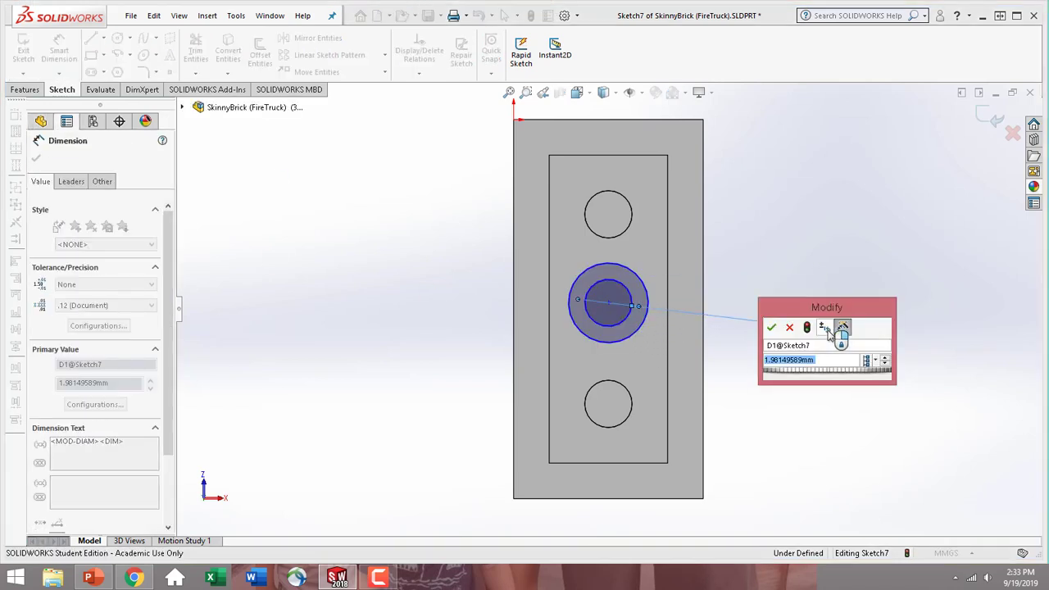
{"action": "type", "text": "1"}
{"action": "key", "text": "Return"}
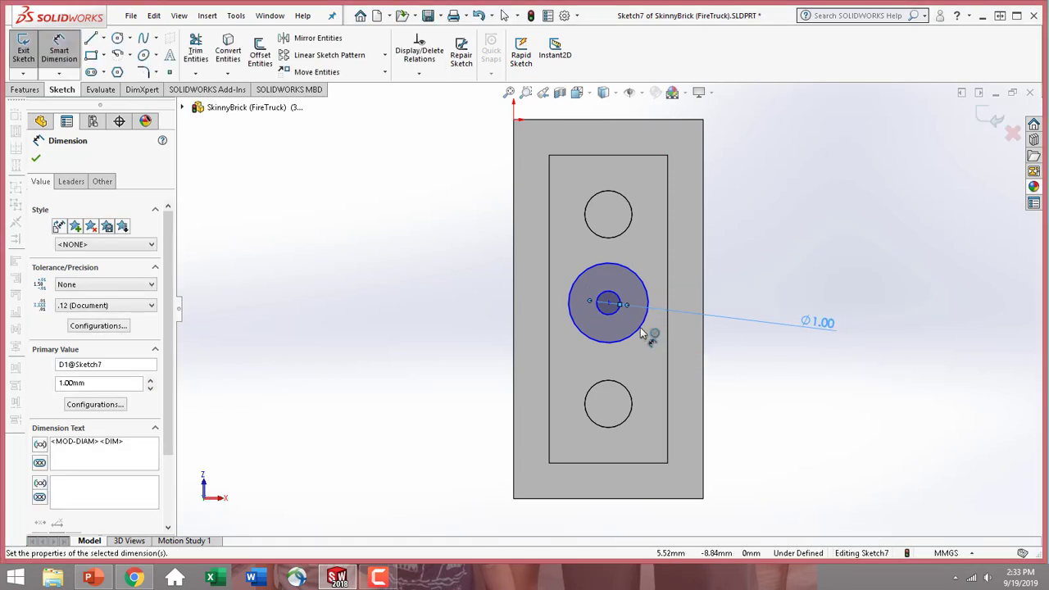
{"action": "left_click", "coordinate": [645, 332]}
{"action": "left_click", "coordinate": [850, 390]}
{"action": "type", "text": "2"}
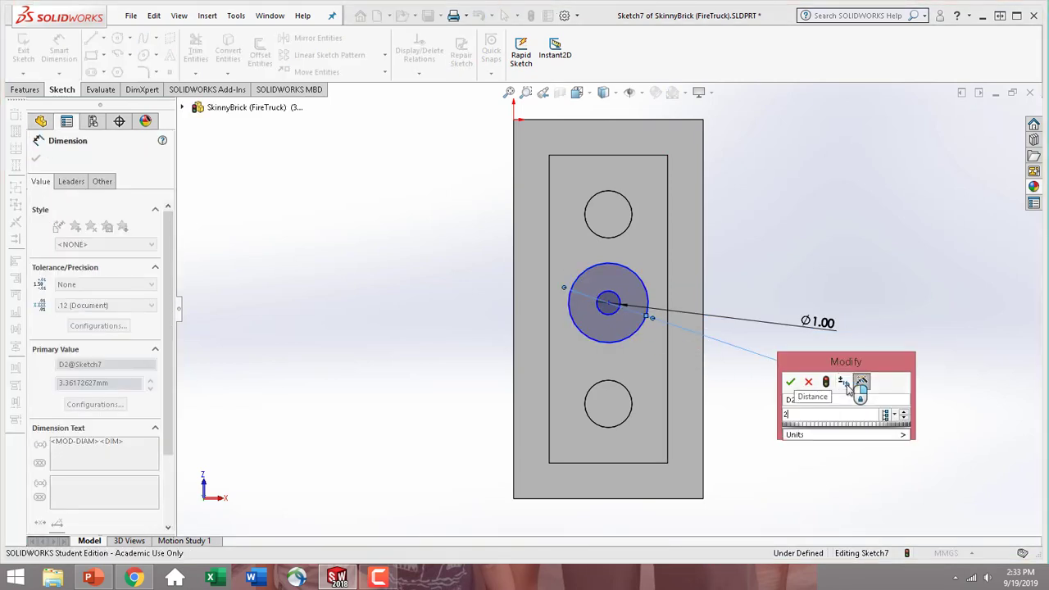
{"action": "key", "text": "Return"}
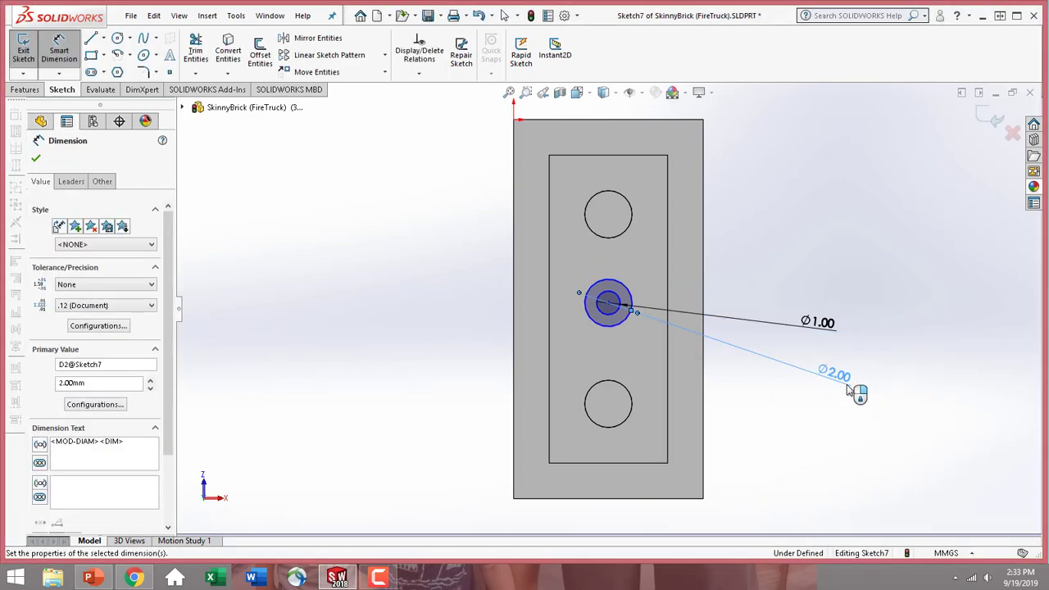
Locate the circles' common center 4 mm from the upper stud hole's center and 2.5 mm from the cavity's long right edge
{"action": "left_click", "coordinate": [608, 304]}
{"action": "left_click", "coordinate": [607, 242]}
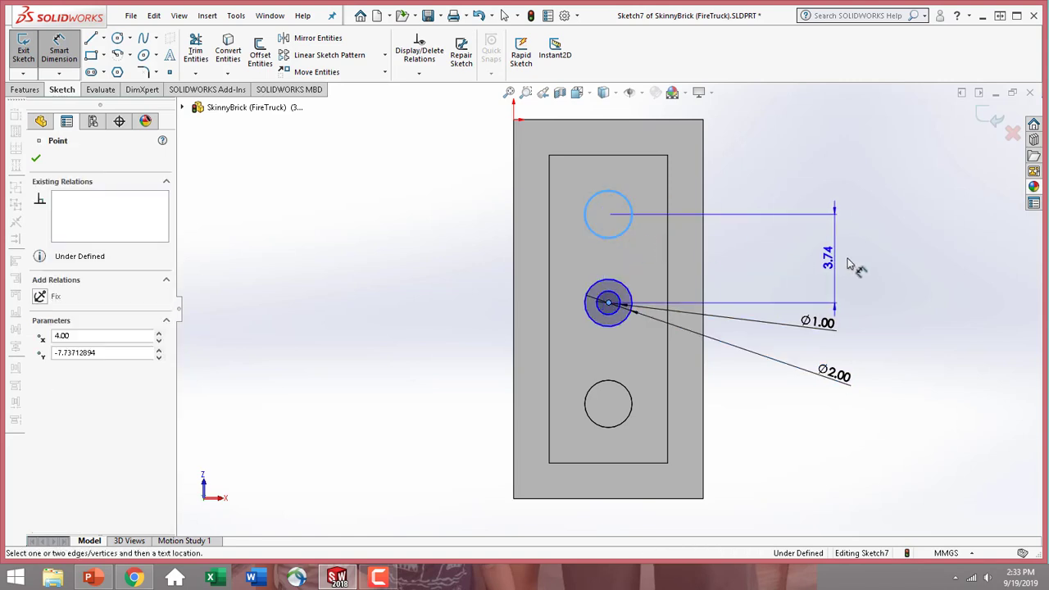
{"action": "left_click", "coordinate": [881, 271]}
{"action": "type", "text": "4"}
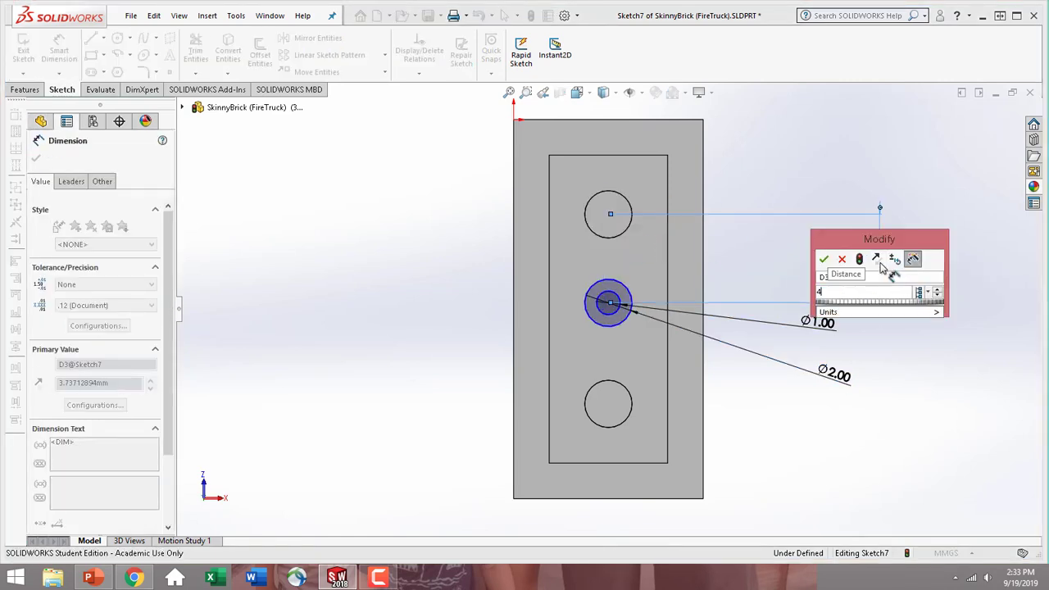
{"action": "key", "text": "Return"}
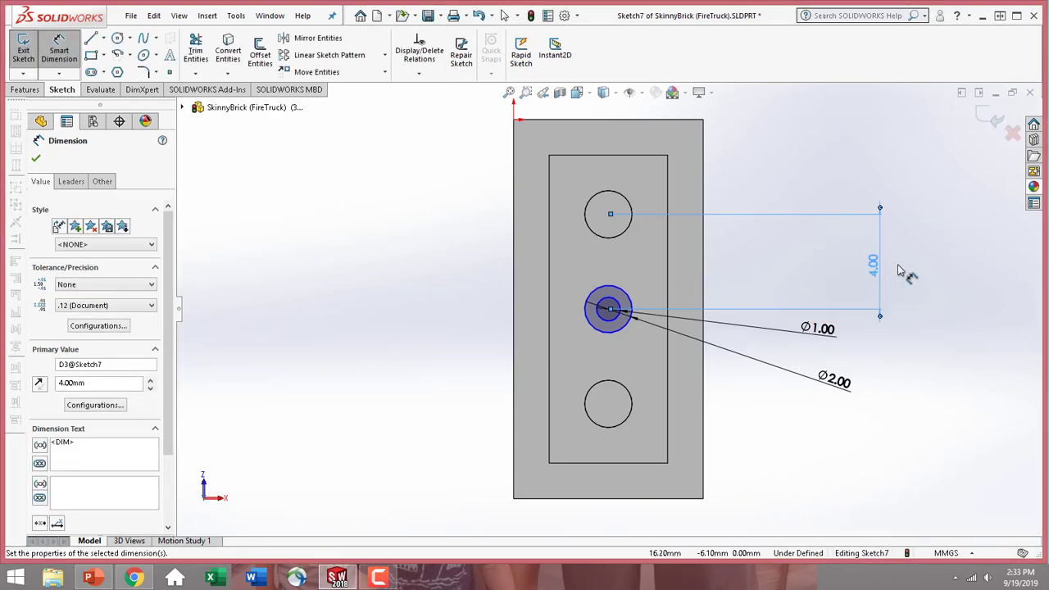
{"action": "left_click", "coordinate": [609, 309]}
{"action": "left_click", "coordinate": [670, 320]}
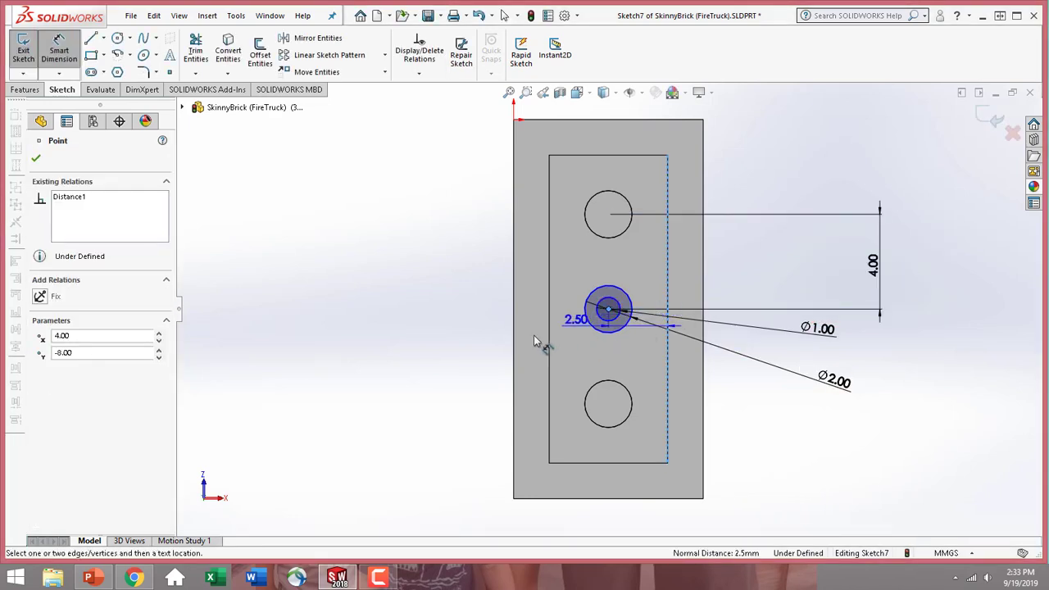
{"action": "left_click", "coordinate": [447, 348]}
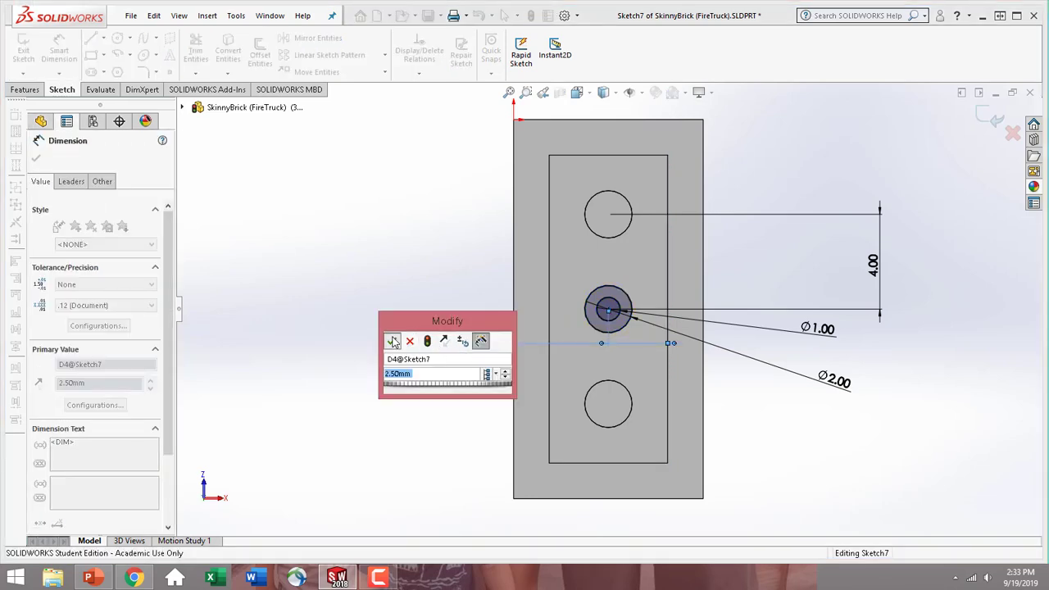
{"action": "left_click", "coordinate": [392, 341]}
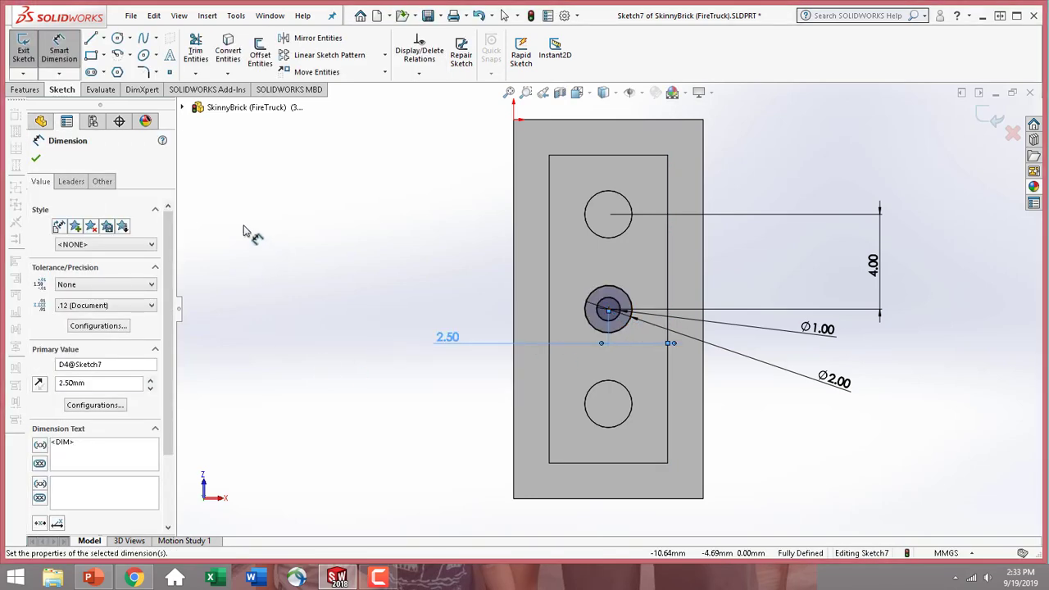
{"action": "left_click", "coordinate": [36, 161]}
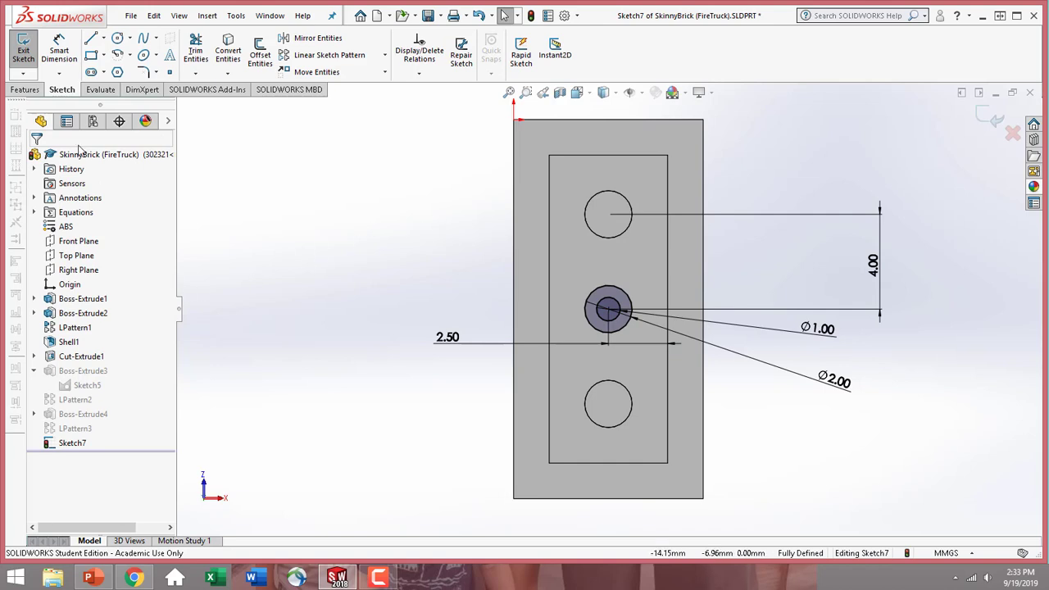
Extrude the ring profile as a boss Up To Surface, ending at the brick's bottom rim face with Merge result on
{"action": "left_click", "coordinate": [30, 92]}
{"action": "left_click", "coordinate": [30, 49]}
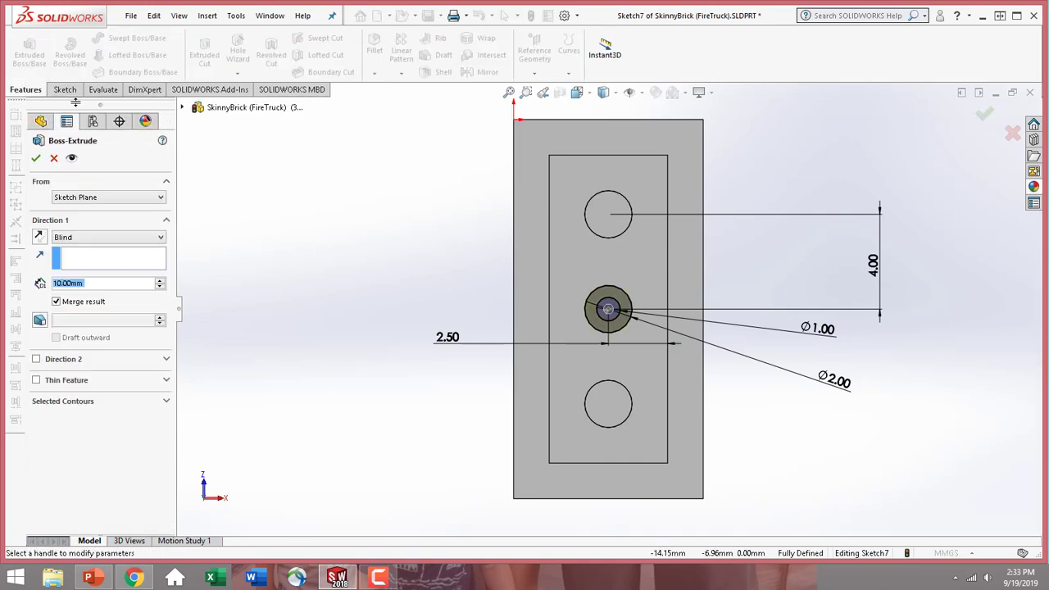
{"action": "left_click", "coordinate": [97, 244]}
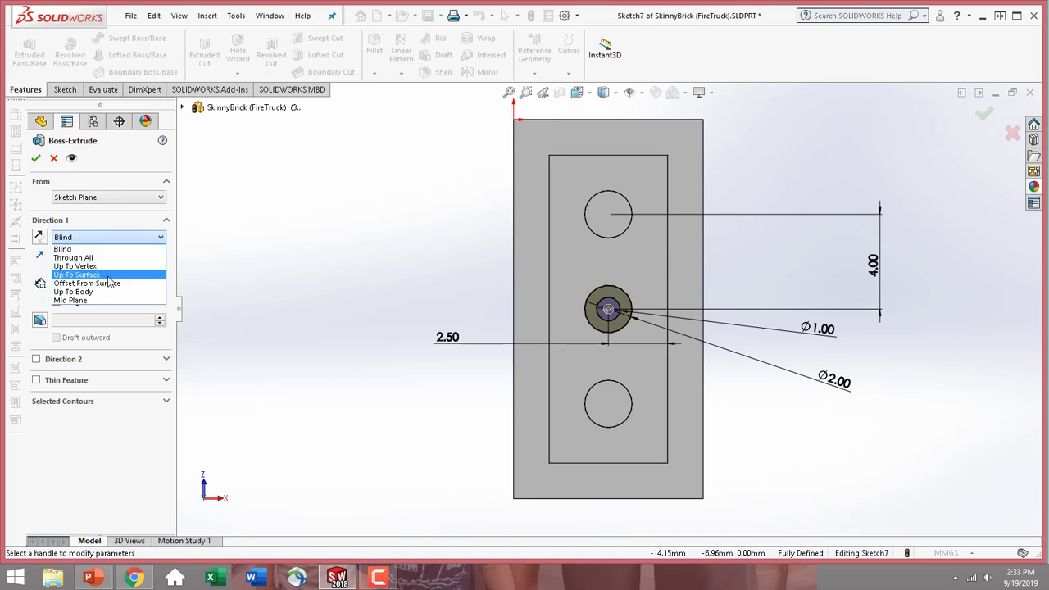
{"action": "left_click", "coordinate": [77, 286]}
{"action": "middle_click_drag", "start_coordinate": [372, 309], "coordinate": [246, 314]}
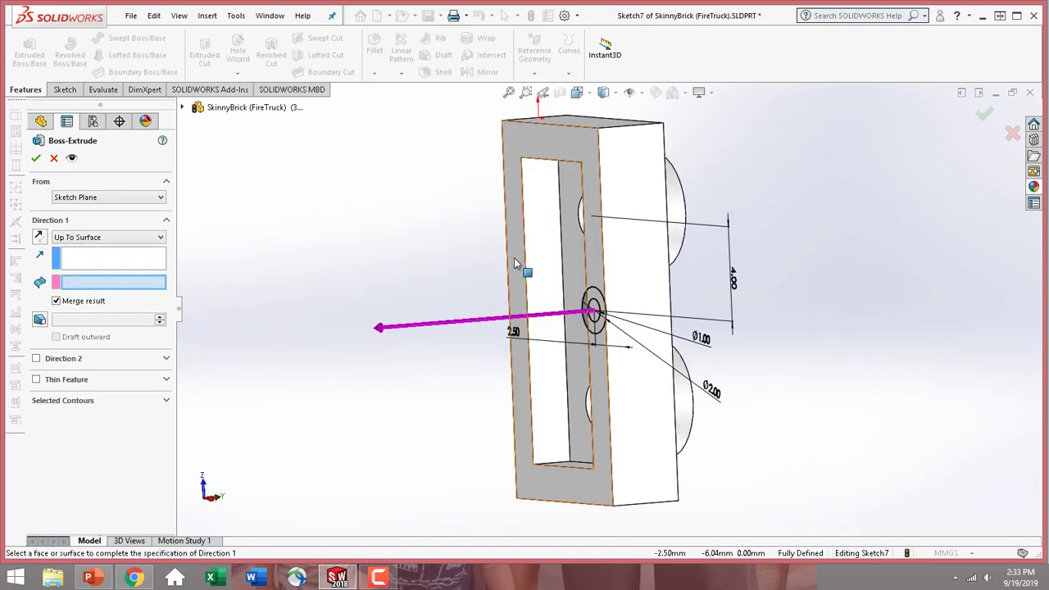
{"action": "left_click", "coordinate": [514, 257]}
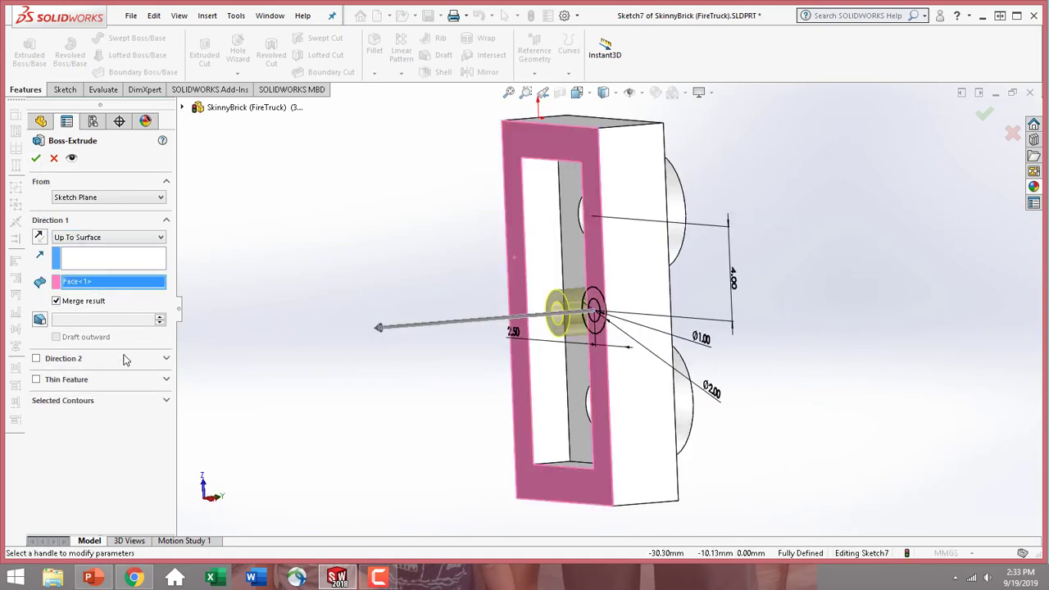
{"action": "left_click", "coordinate": [121, 402]}
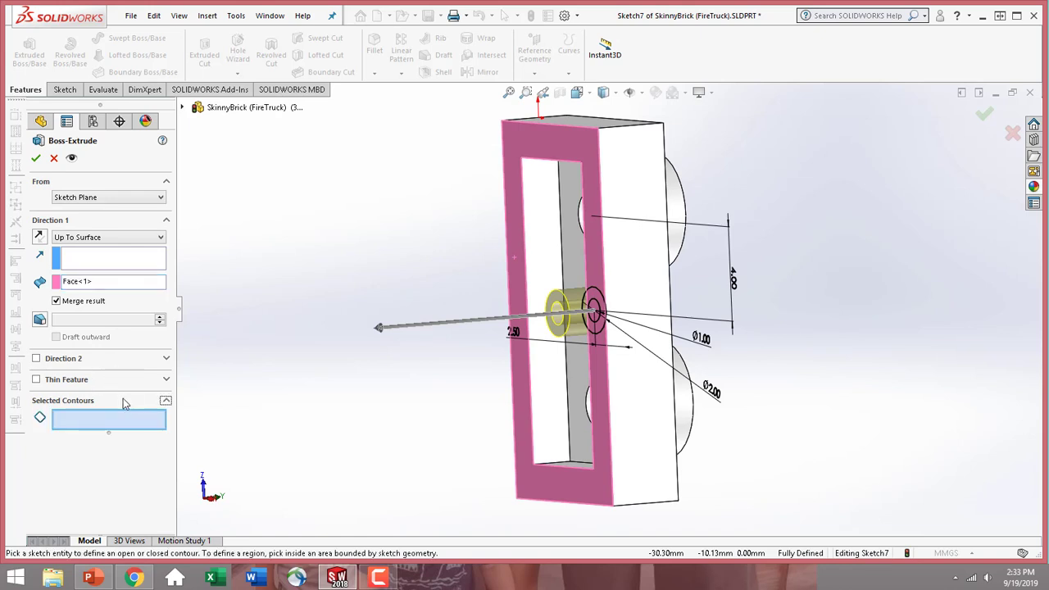
{"action": "left_click", "coordinate": [36, 158]}
Color the whole SkinnyBrick part red (RGB 255, 0, 0) for this display state only
{"action": "middle_click_drag", "start_coordinate": [429, 402], "coordinate": [633, 467]}
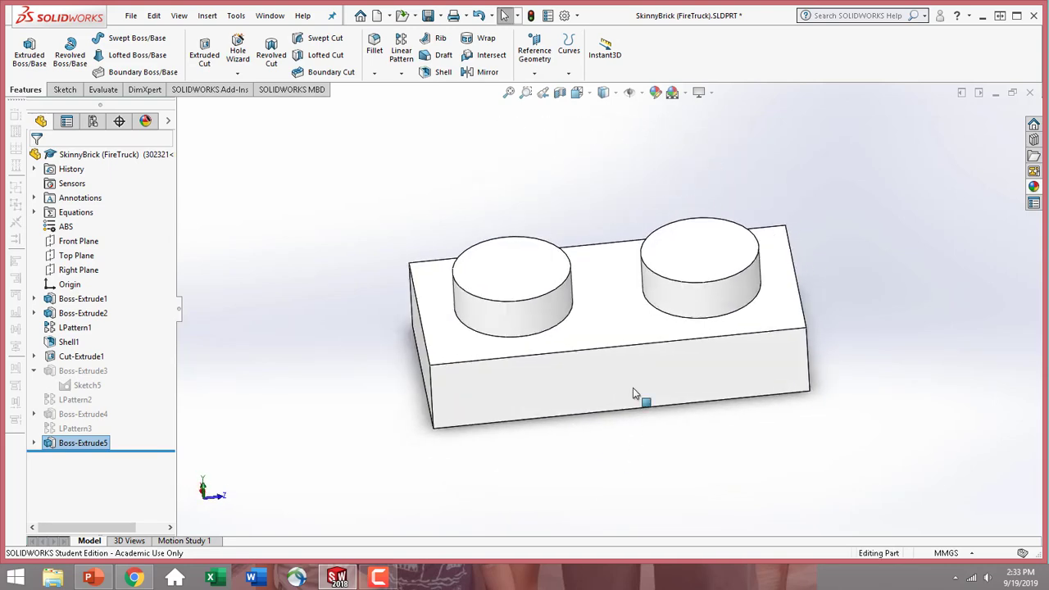
{"action": "left_click", "coordinate": [626, 332]}
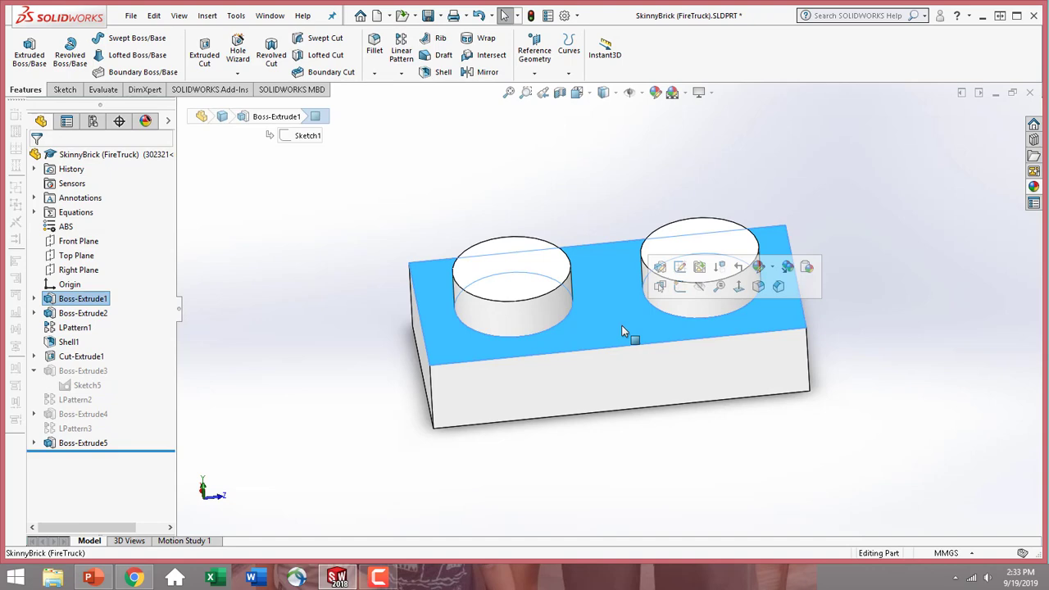
{"action": "left_click", "coordinate": [762, 268]}
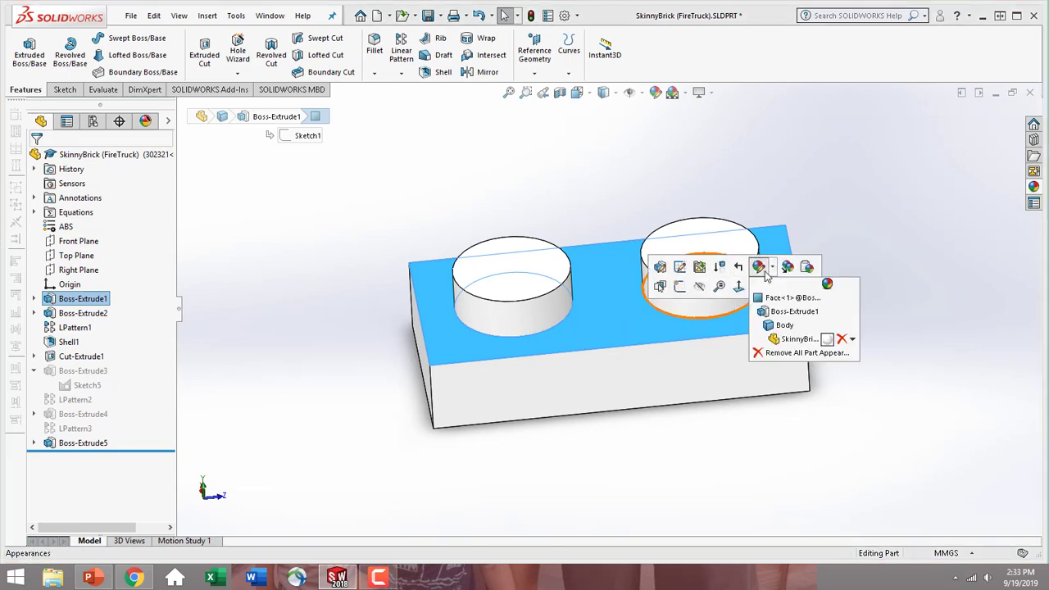
{"action": "left_click", "coordinate": [791, 339]}
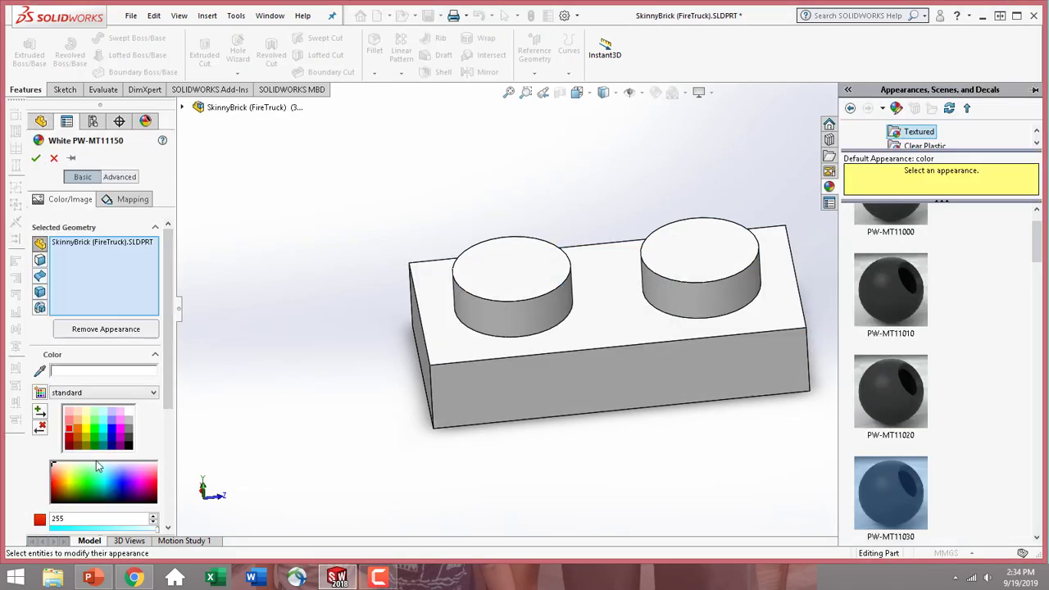
{"action": "left_click", "coordinate": [70, 434]}
{"action": "left_click_drag", "start_coordinate": [169, 402], "coordinate": [167, 485]}
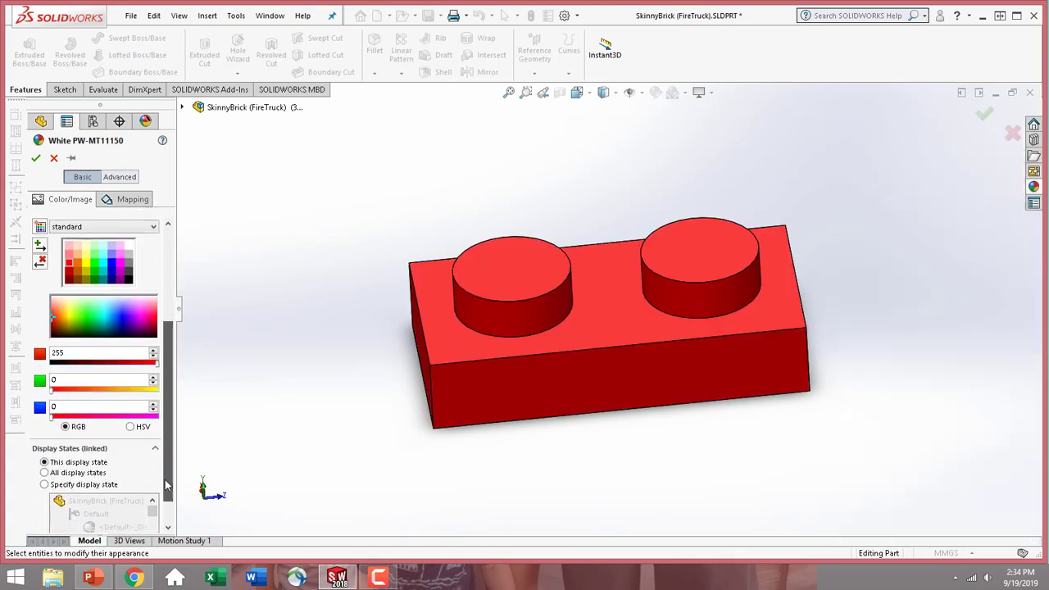
{"action": "left_click", "coordinate": [35, 159]}
Save the part and activate the 302221 configuration
{"action": "left_click", "coordinate": [130, 16]}
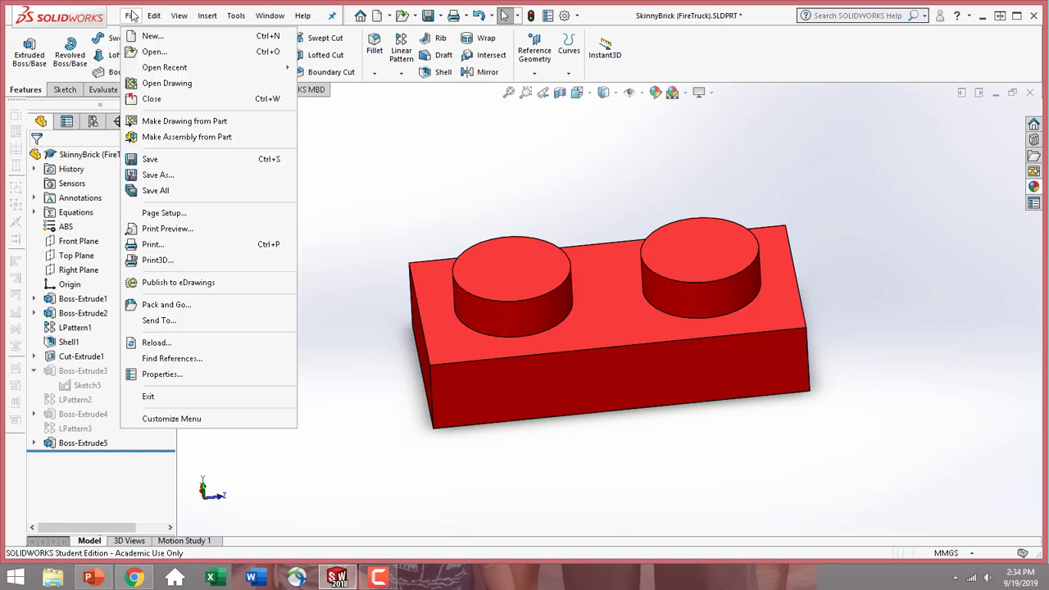
{"action": "left_click", "coordinate": [173, 160]}
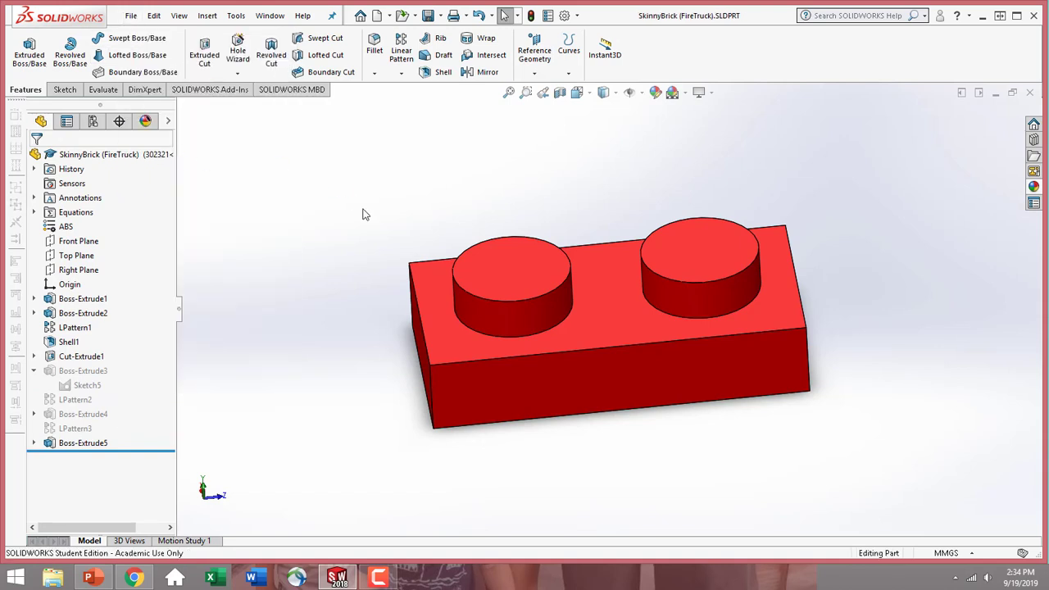
{"action": "left_click", "coordinate": [93, 123]}
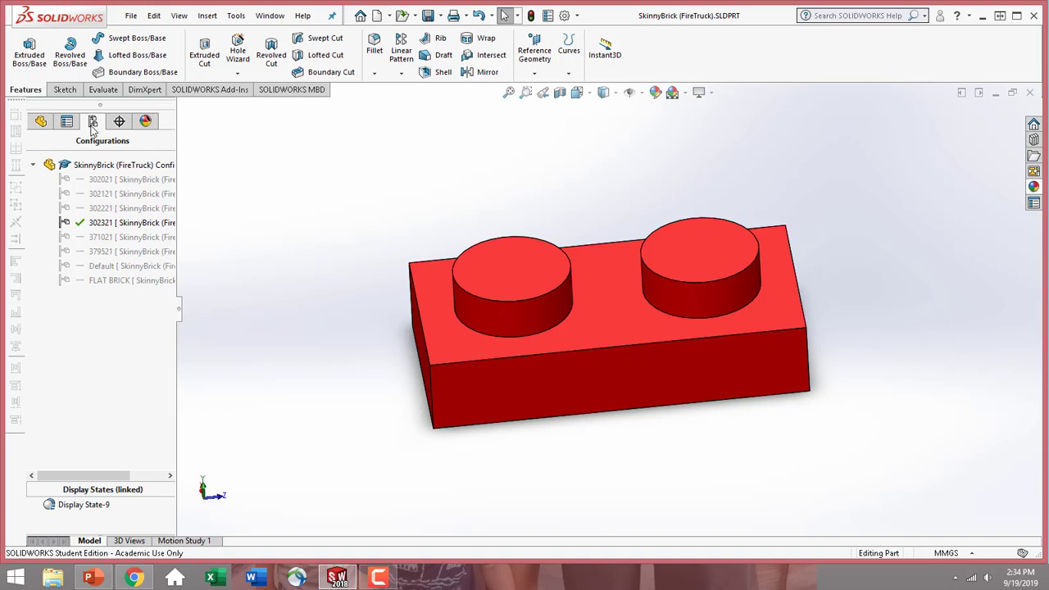
{"action": "double_click", "coordinate": [117, 207]}
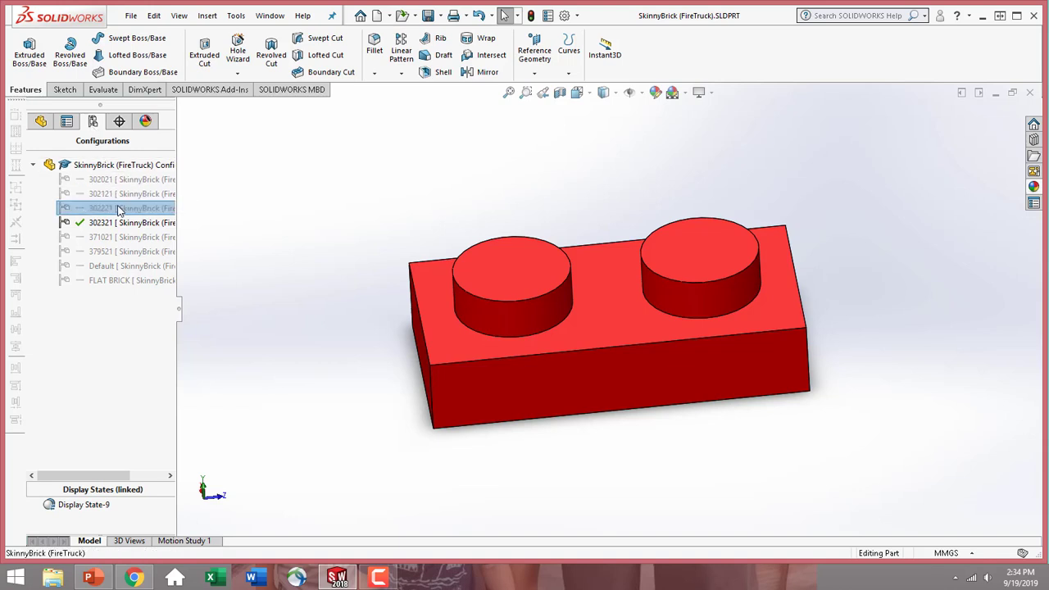
Set the Length global variable to 2 for the 302221 configuration only
{"action": "left_click", "coordinate": [51, 127]}
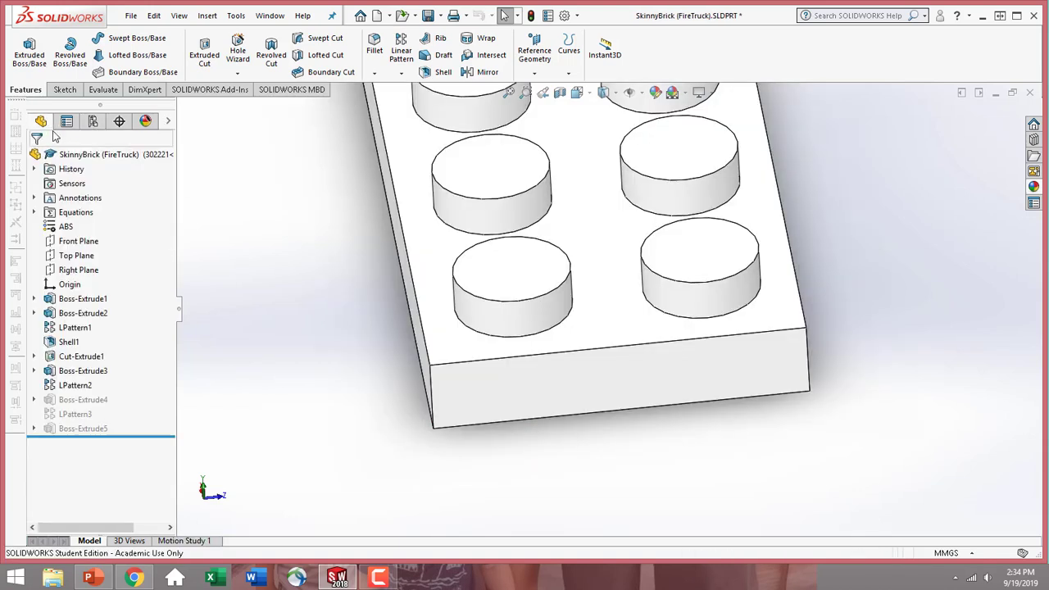
{"action": "scroll", "coordinate": [469, 391], "scroll_direction": "up", "scroll_amount": 9}
{"action": "middle_click_drag", "start_coordinate": [538, 347], "coordinate": [328, 254]}
{"action": "left_click", "coordinate": [83, 218]}
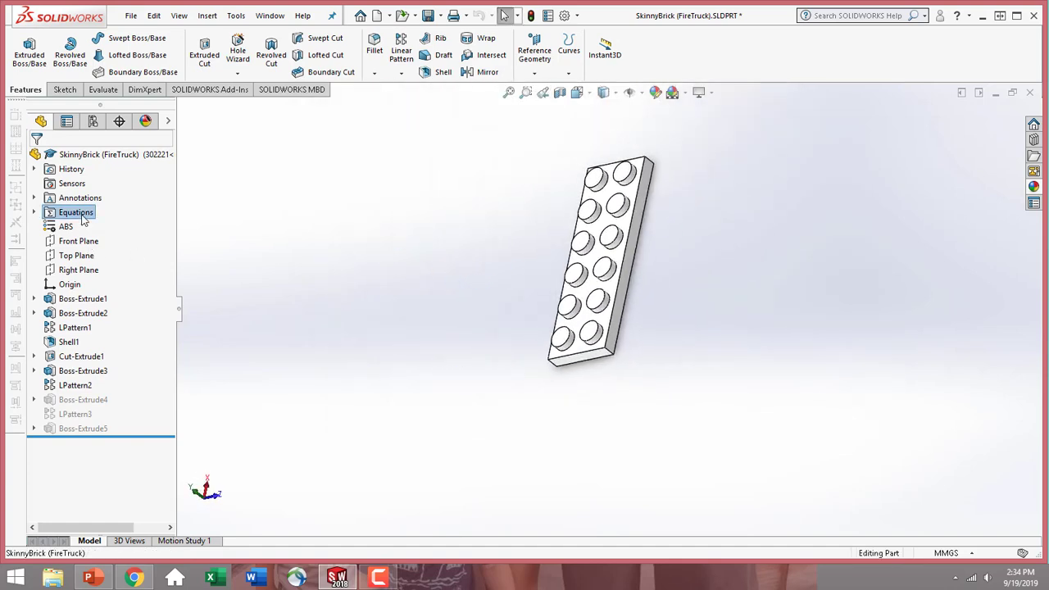
{"action": "right_click", "coordinate": [83, 218]}
{"action": "left_click", "coordinate": [115, 224]}
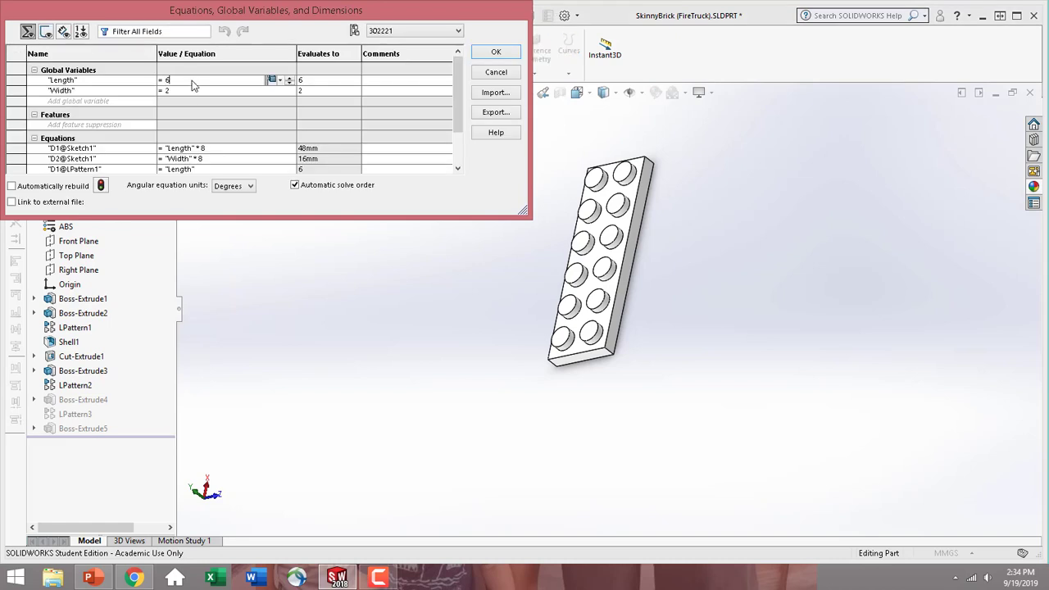
{"action": "key", "text": "BackSpace"}
{"action": "type", "text": "2"}
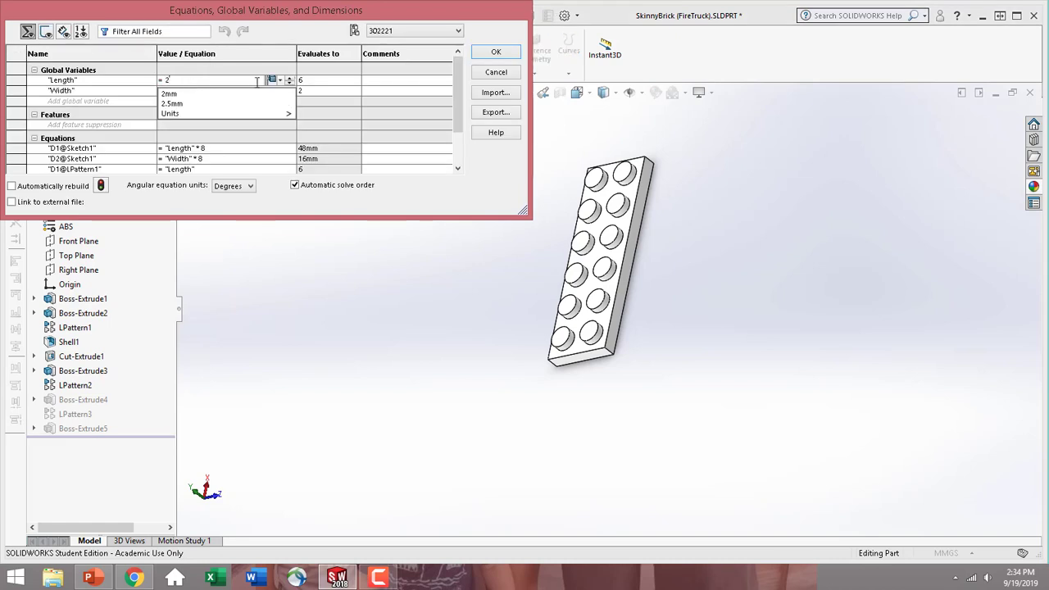
{"action": "left_click", "coordinate": [284, 81]}
{"action": "left_click", "coordinate": [288, 96]}
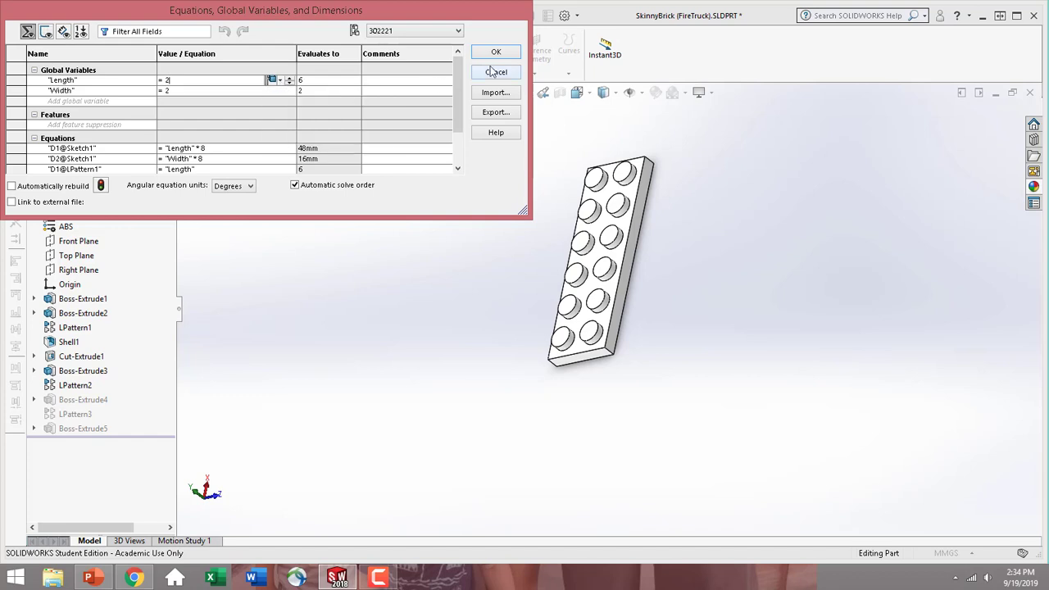
{"action": "left_click", "coordinate": [496, 52]}
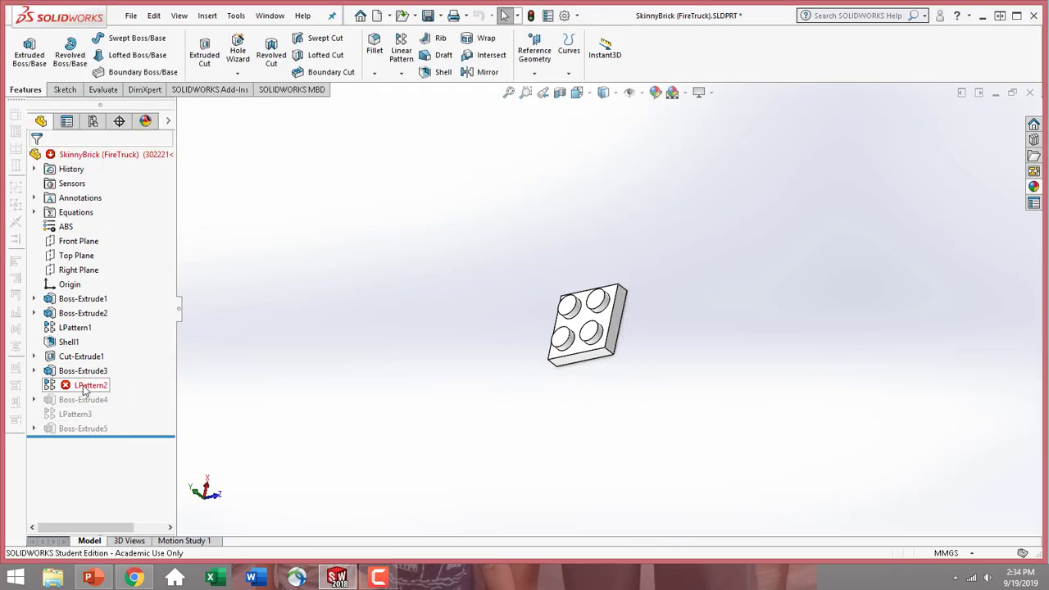
Suppress the underside post pattern LPattern2 in the 302221 configuration
{"action": "middle_click_drag", "start_coordinate": [378, 395], "coordinate": [424, 342]}
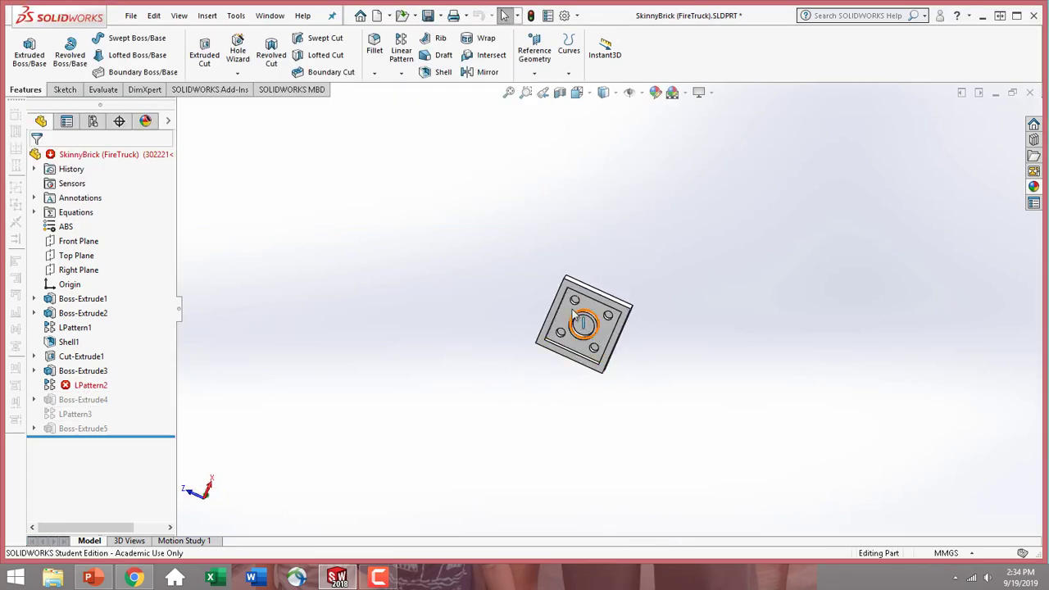
{"action": "scroll", "coordinate": [599, 350], "scroll_direction": "down", "scroll_amount": 4}
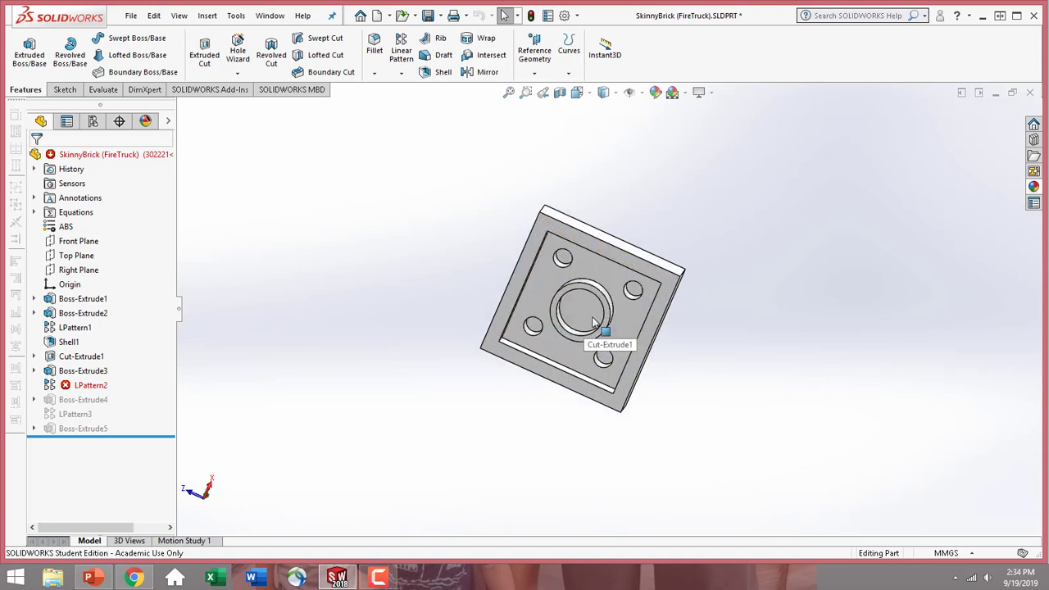
{"action": "left_click", "coordinate": [80, 391]}
{"action": "left_click", "coordinate": [112, 355]}
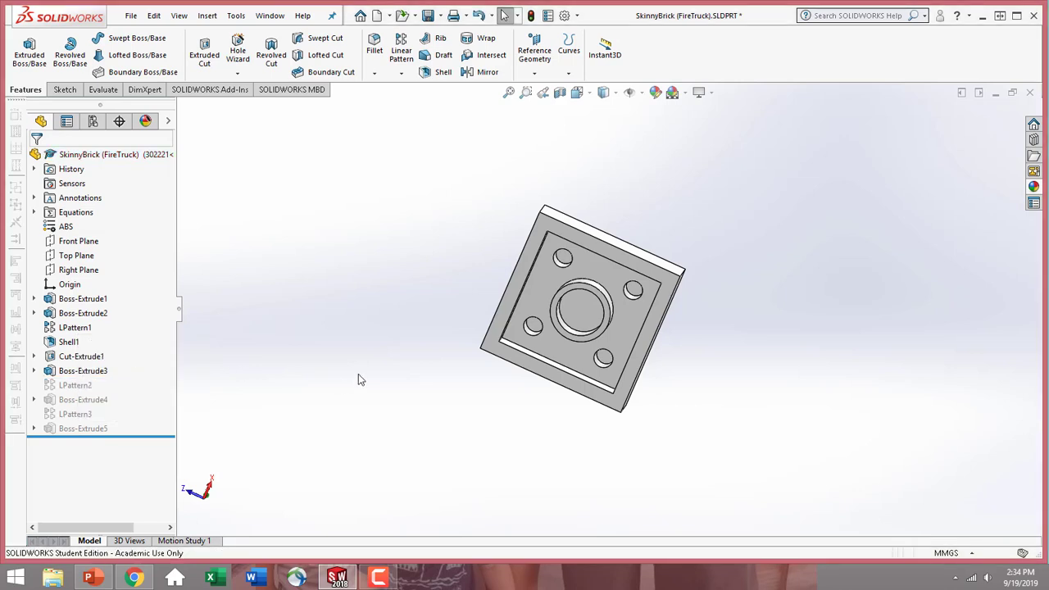
Color the whole SkinnyBrick part red (RGB 255, 0, 0) in the 302221 configuration
{"action": "middle_click_drag", "start_coordinate": [395, 268], "coordinate": [574, 342]}
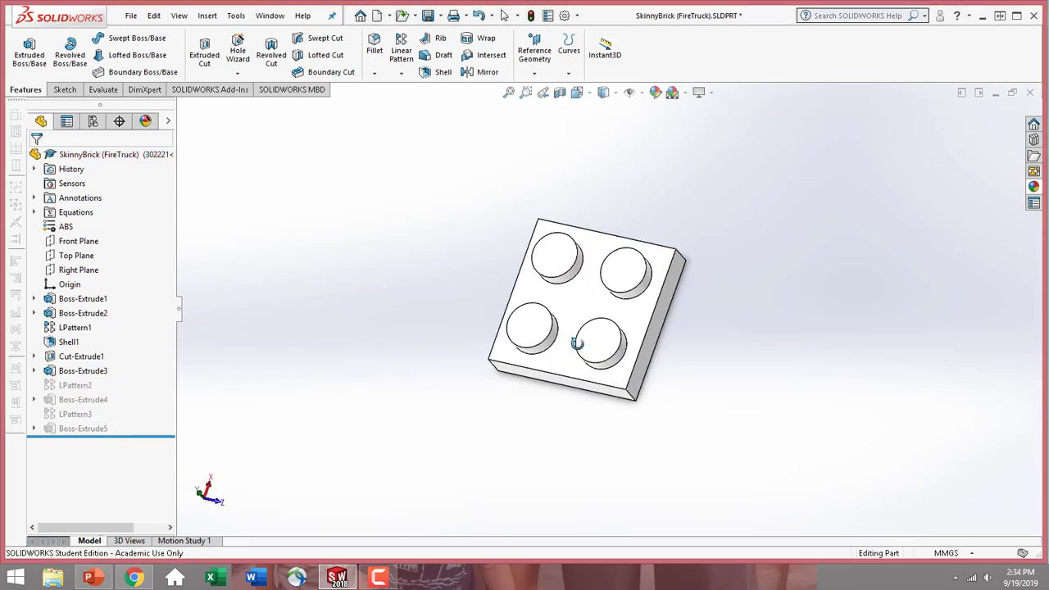
{"action": "left_click", "coordinate": [584, 298]}
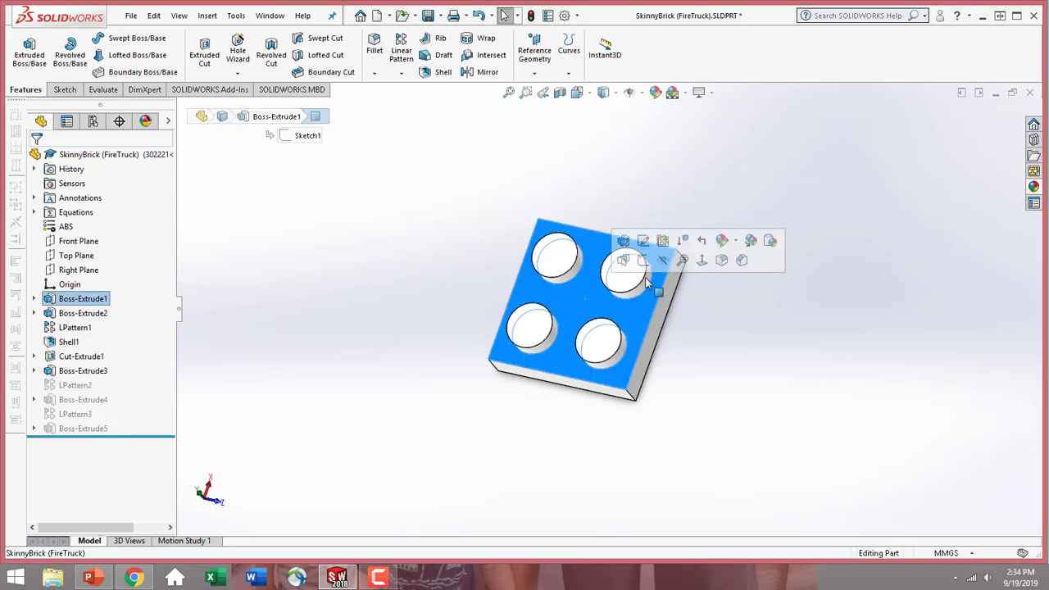
{"action": "left_click", "coordinate": [723, 242]}
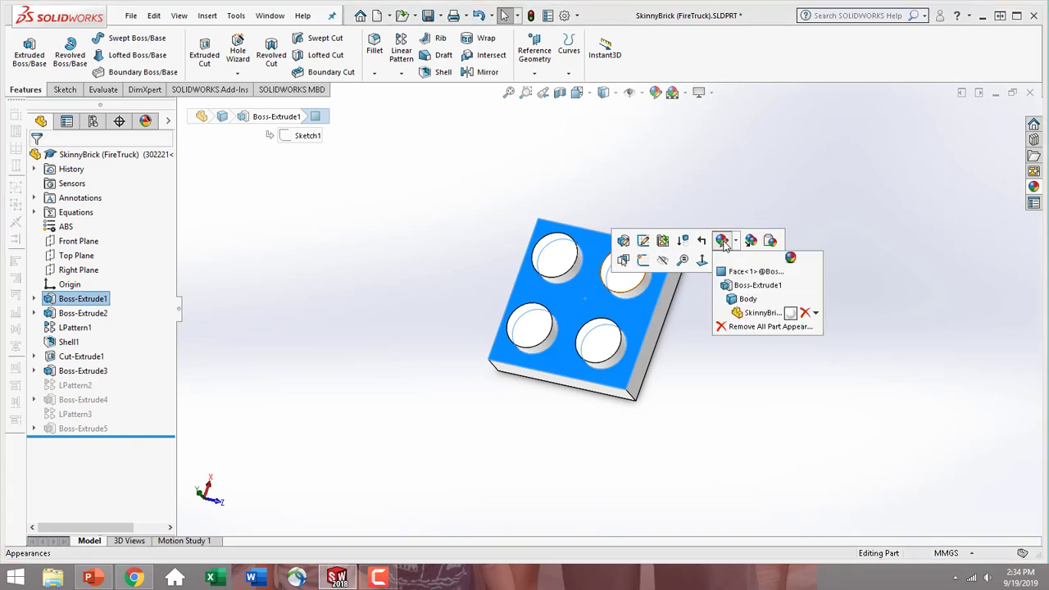
{"action": "left_click", "coordinate": [747, 314]}
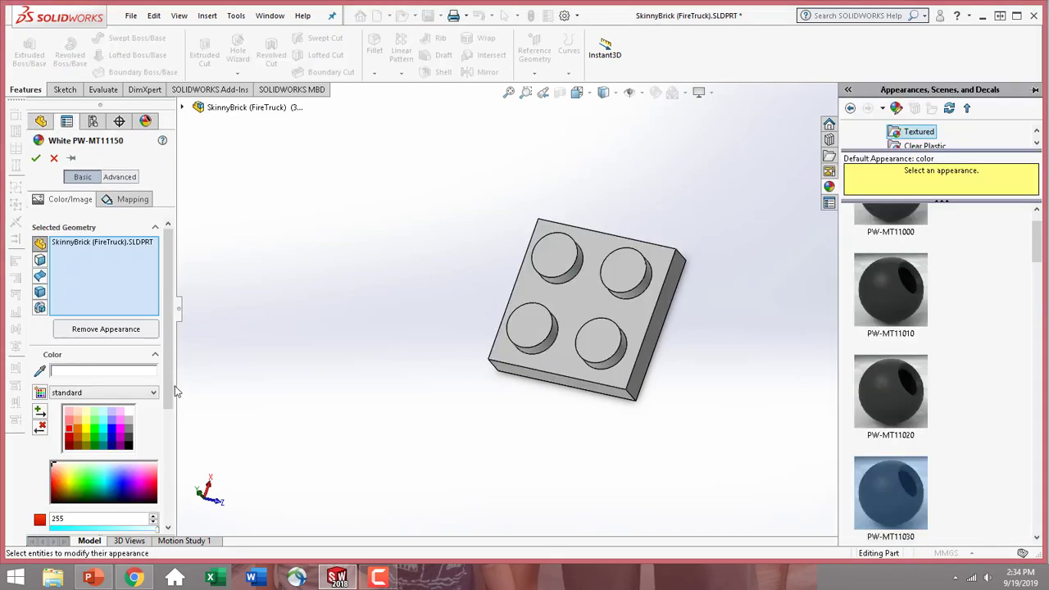
{"action": "left_click", "coordinate": [69, 432]}
{"action": "scroll", "coordinate": [99, 369], "scroll_direction": "down", "scroll_amount": 5}
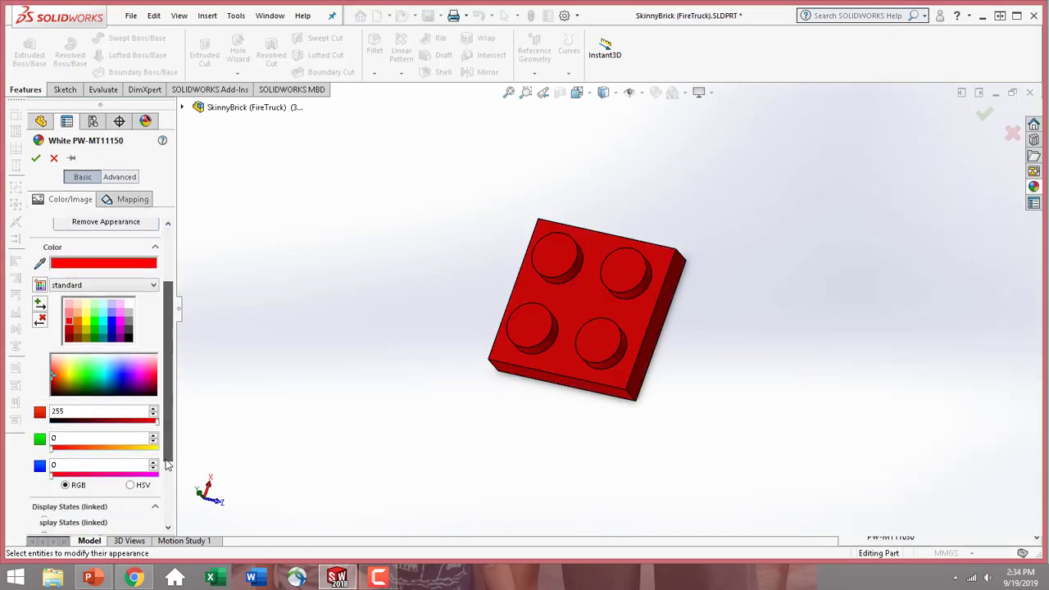
{"action": "left_click", "coordinate": [36, 159]}
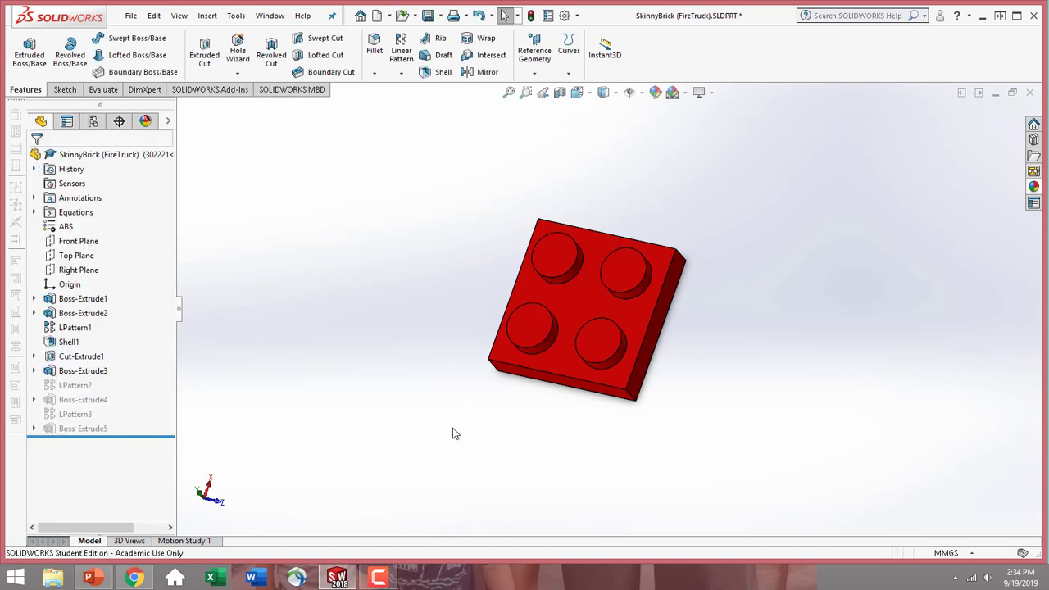
Activate the 302021 configuration and set its Length global variable to 4 for this configuration only
{"action": "left_click", "coordinate": [94, 122]}
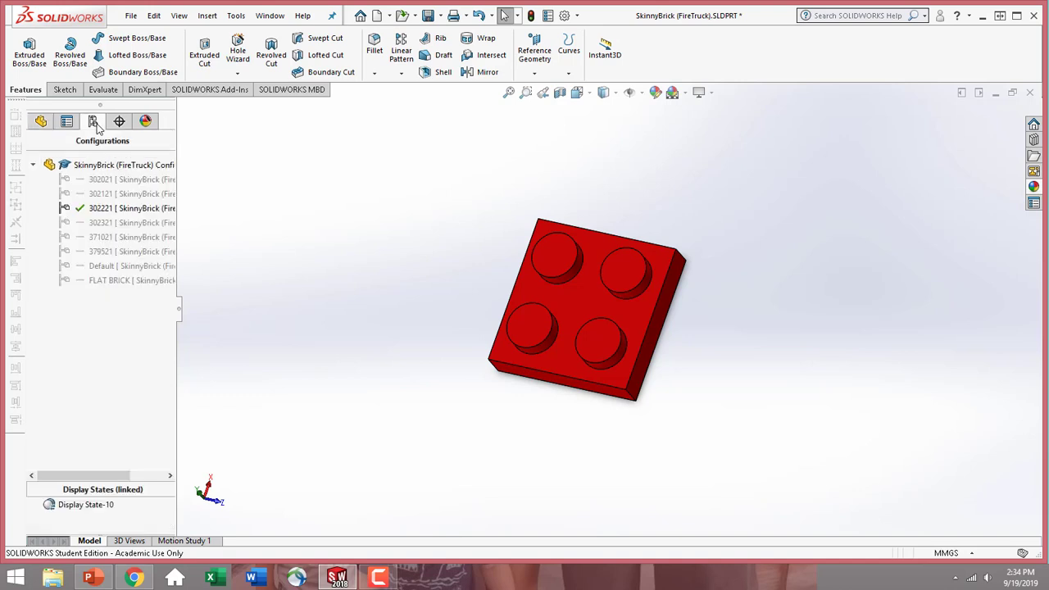
{"action": "double_click", "coordinate": [117, 186]}
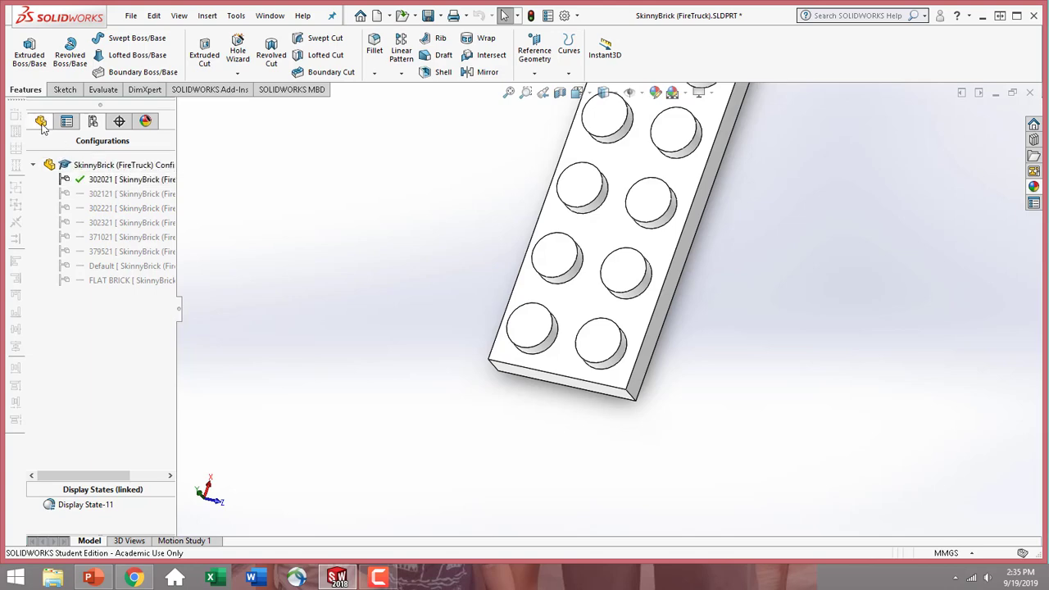
{"action": "left_click", "coordinate": [41, 122]}
{"action": "key", "text": "f"}
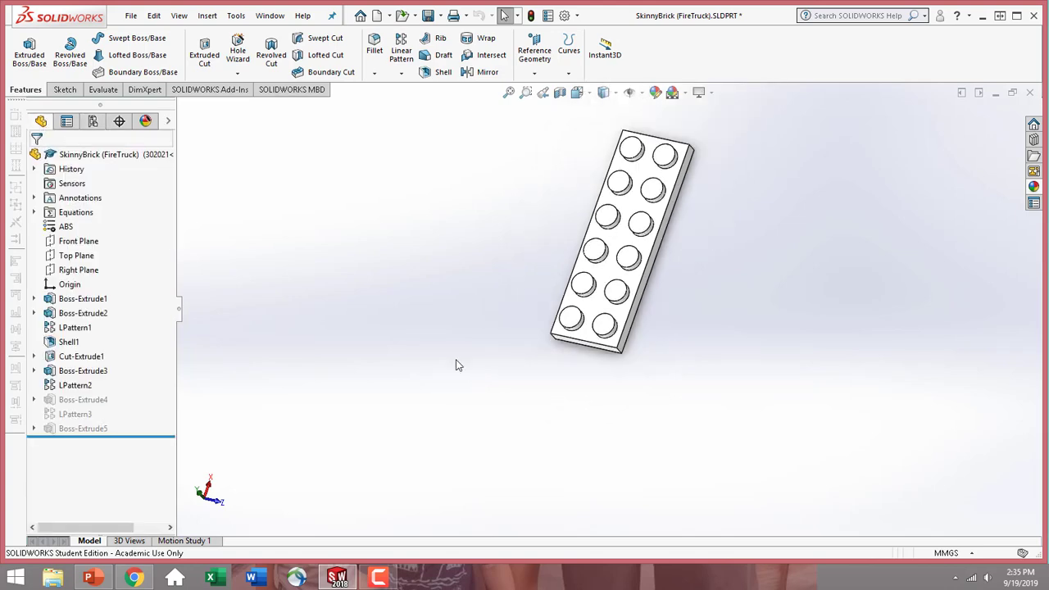
{"action": "right_click", "coordinate": [82, 212]}
{"action": "left_click", "coordinate": [123, 223]}
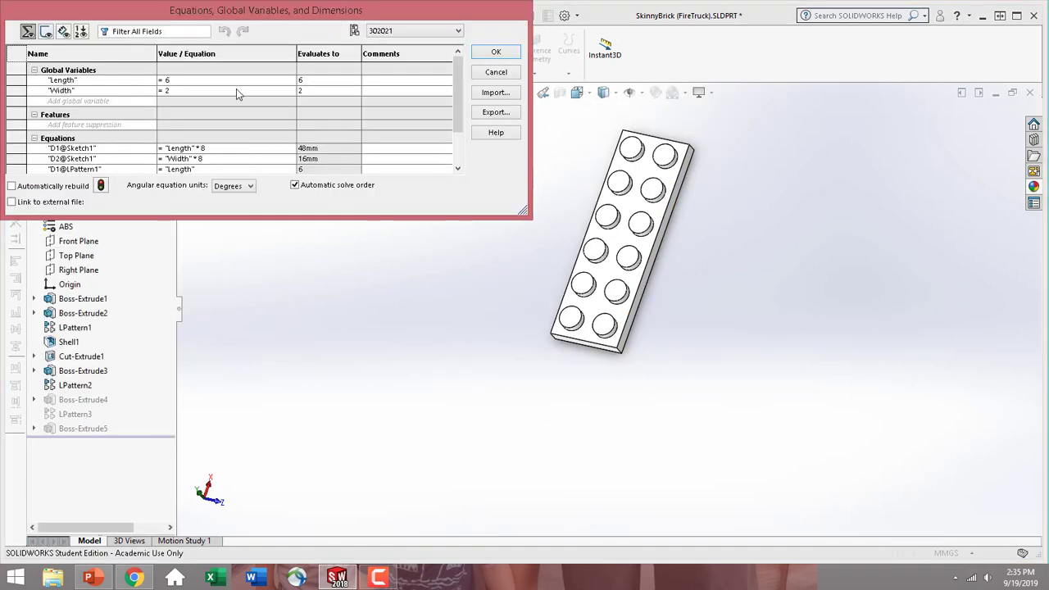
{"action": "left_click", "coordinate": [205, 81]}
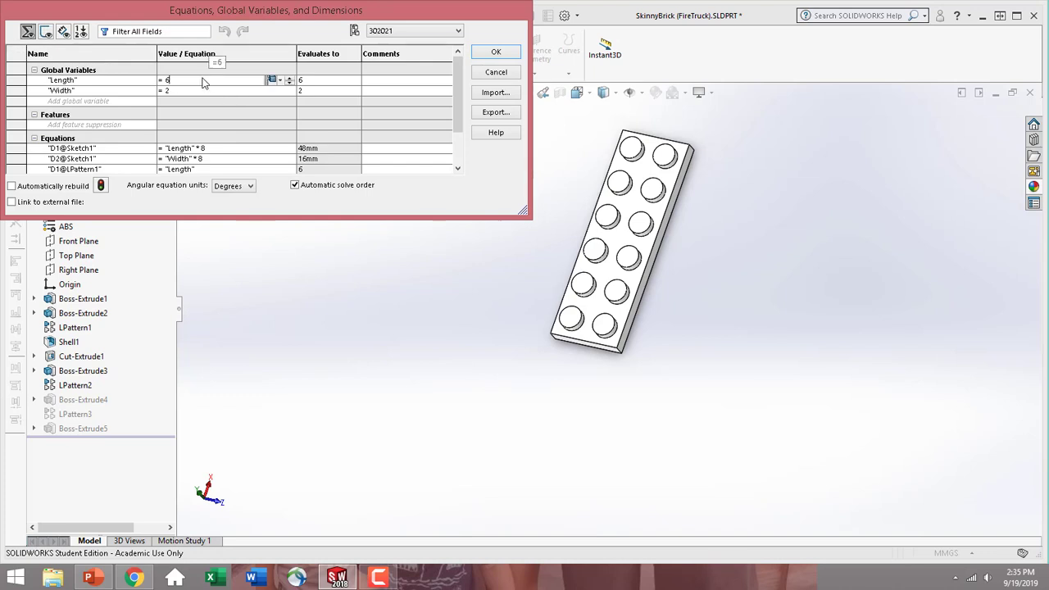
{"action": "key", "text": "BackSpace"}
{"action": "type", "text": "4"}
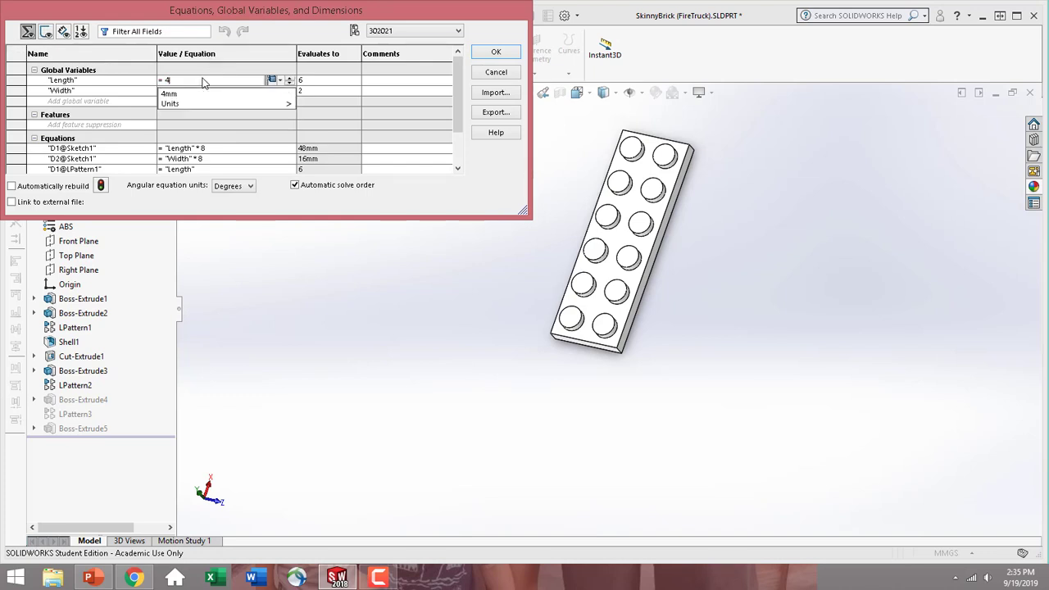
{"action": "left_click", "coordinate": [277, 83]}
{"action": "left_click", "coordinate": [496, 51]}
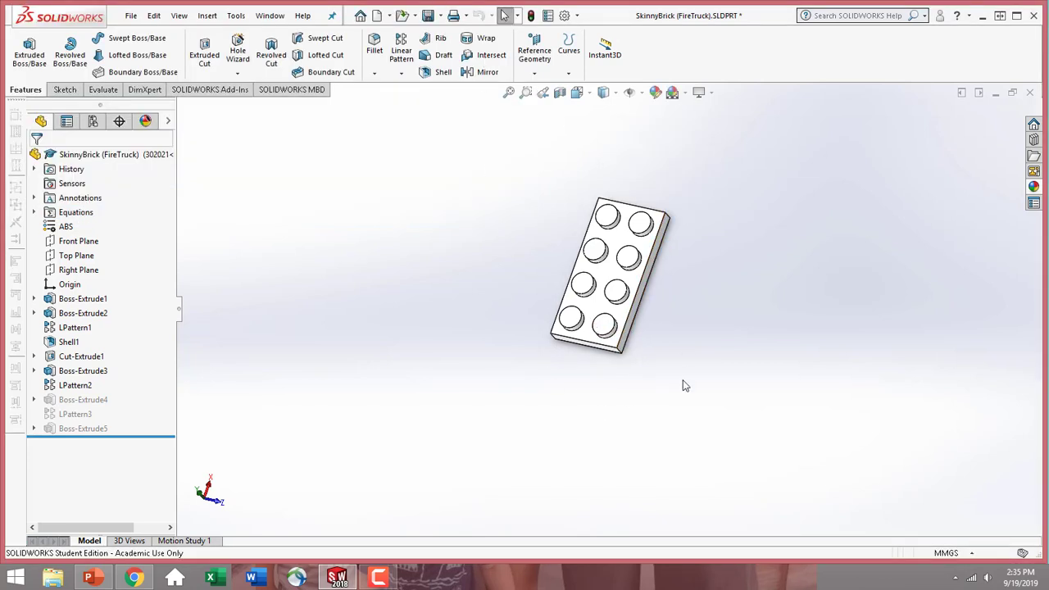
Color the whole SkinnyBrick part red (RGB 255, 0, 0) in the 302021 configuration, for this display state only
{"action": "left_click", "coordinate": [602, 315]}
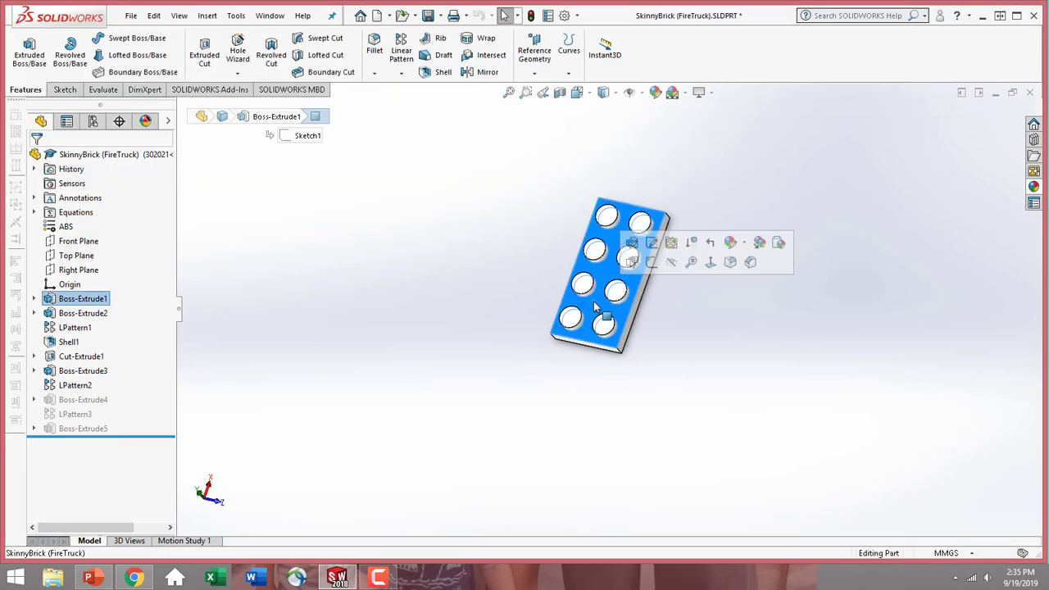
{"action": "left_click", "coordinate": [733, 244]}
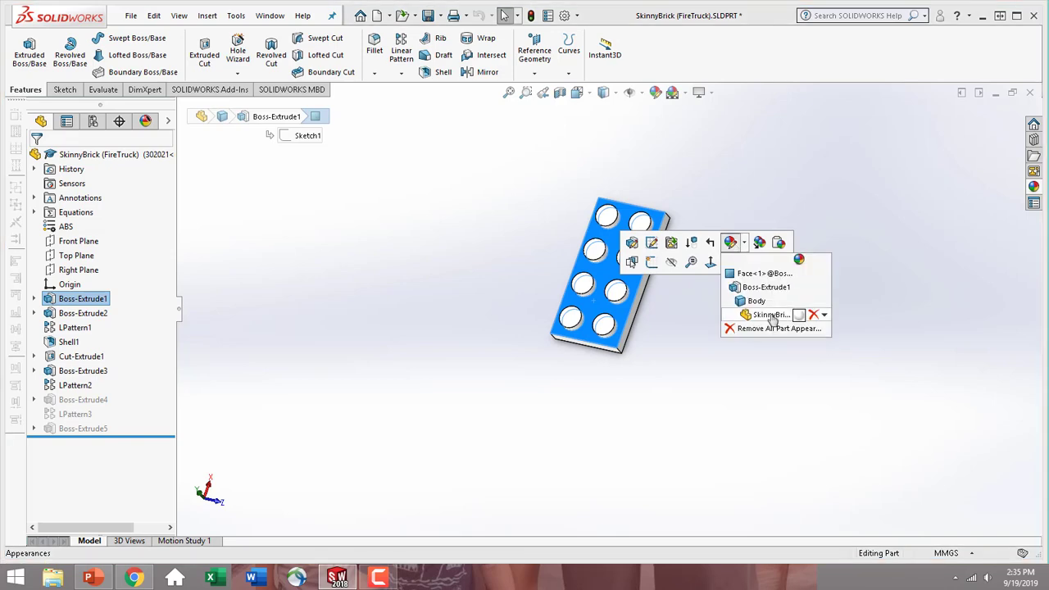
{"action": "left_click", "coordinate": [773, 315]}
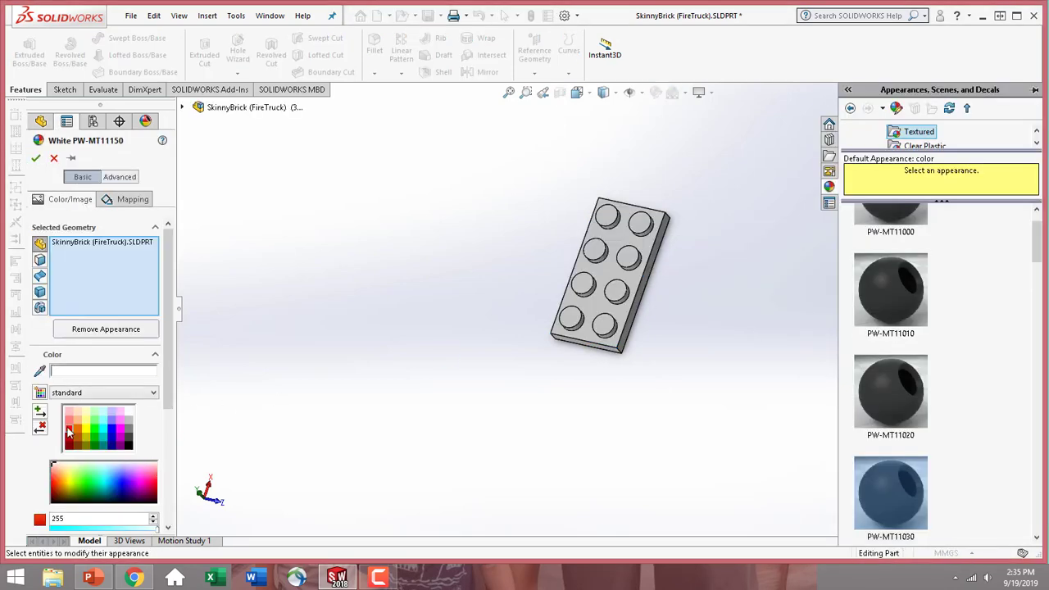
{"action": "left_click", "coordinate": [71, 432]}
{"action": "scroll", "coordinate": [69, 490], "scroll_direction": "down", "scroll_amount": 3}
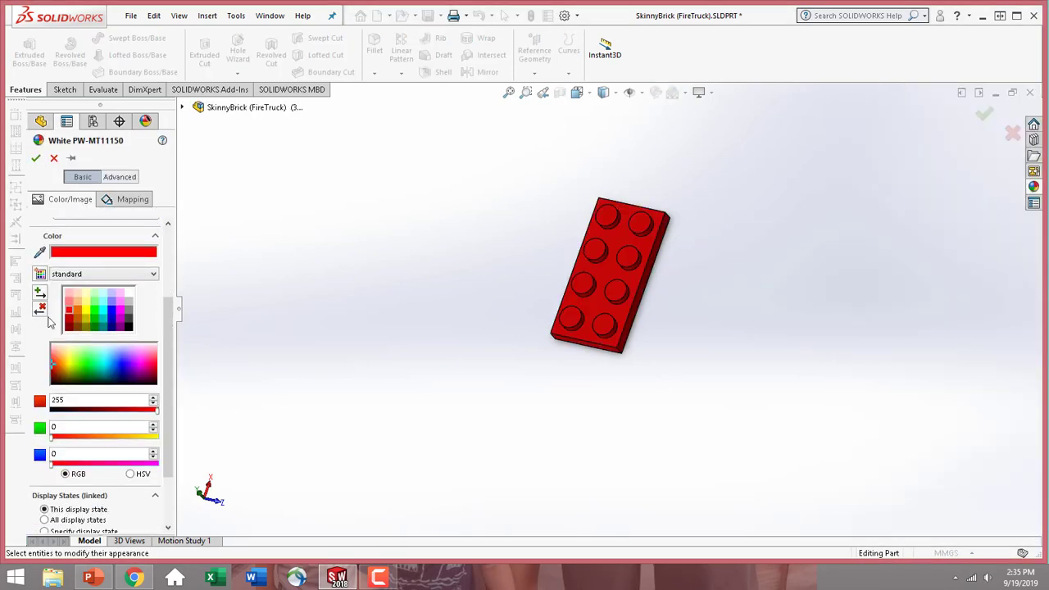
{"action": "left_click", "coordinate": [36, 158]}
Activate the 302121 configuration and set its Length global variable to 3
{"action": "middle_click_drag", "start_coordinate": [664, 348], "coordinate": [709, 416]}
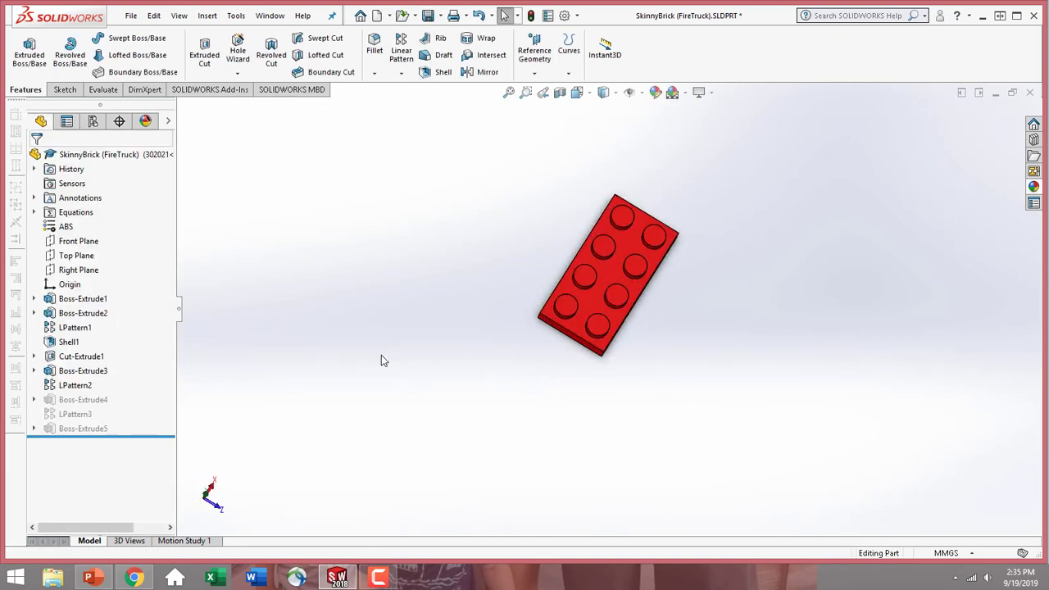
{"action": "left_click", "coordinate": [95, 122]}
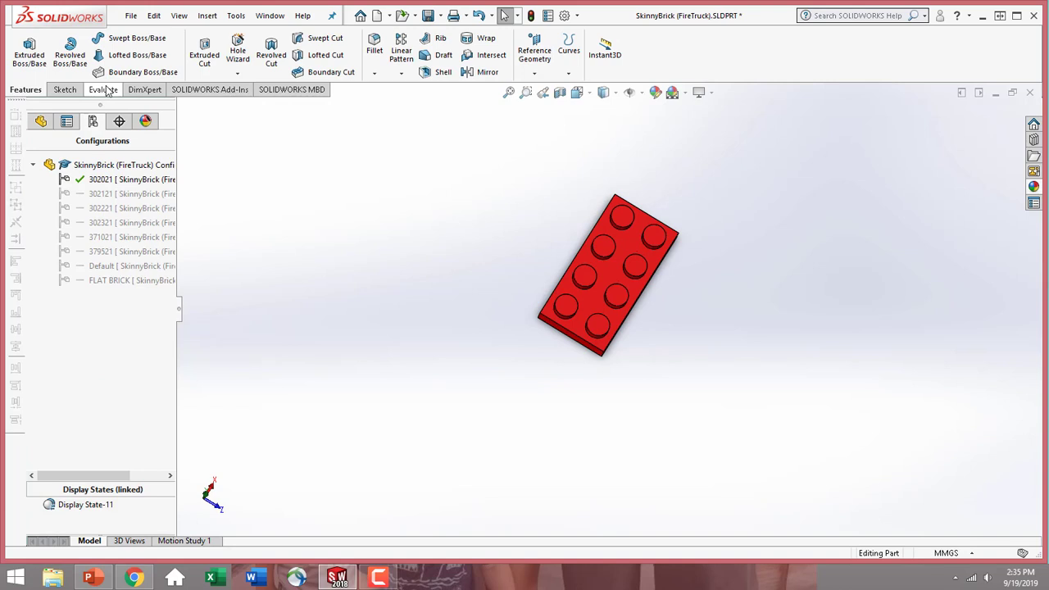
{"action": "double_click", "coordinate": [117, 193]}
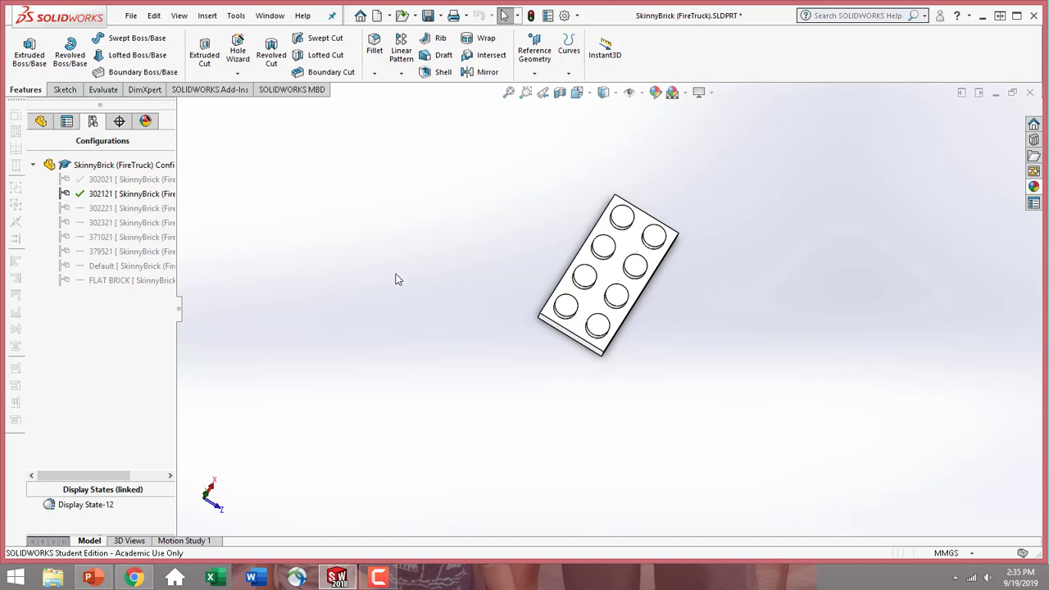
{"action": "left_click", "coordinate": [43, 121]}
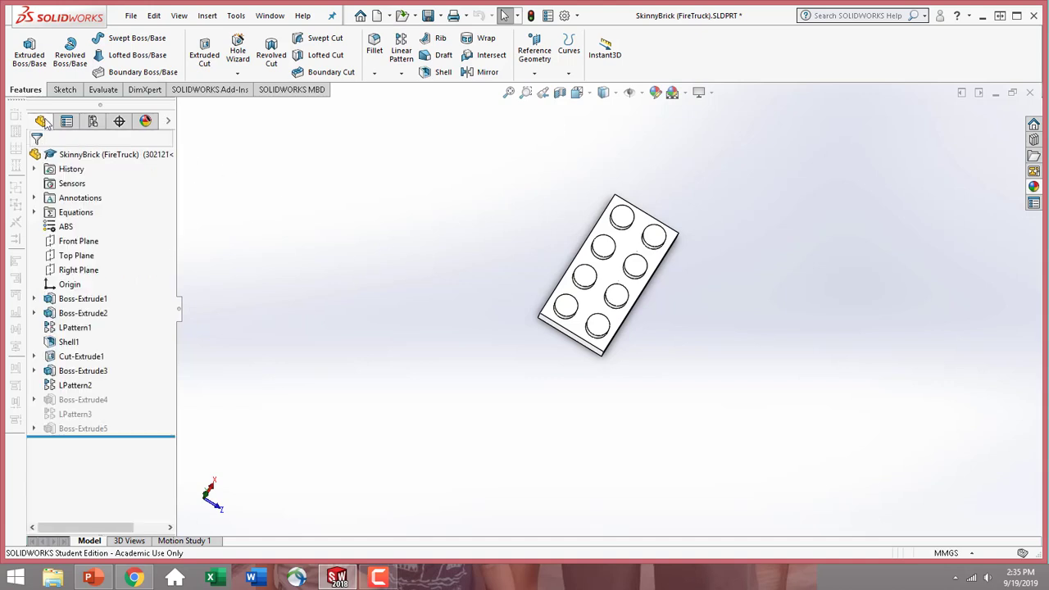
{"action": "left_click", "coordinate": [75, 212]}
{"action": "right_click", "coordinate": [75, 212]}
{"action": "left_click", "coordinate": [205, 219]}
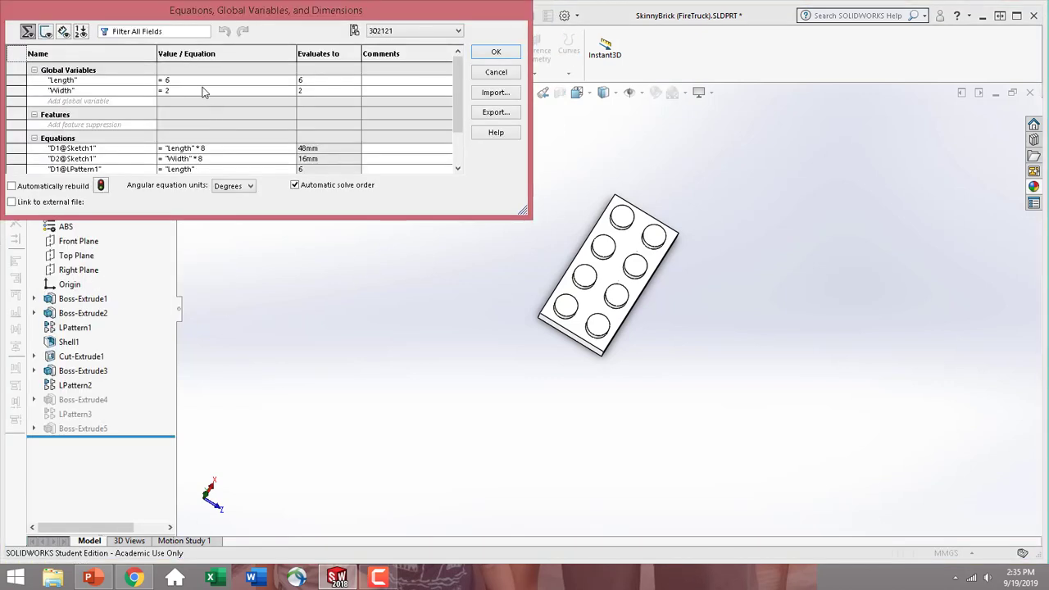
{"action": "left_click", "coordinate": [199, 80]}
{"action": "key", "text": "BackSpace"}
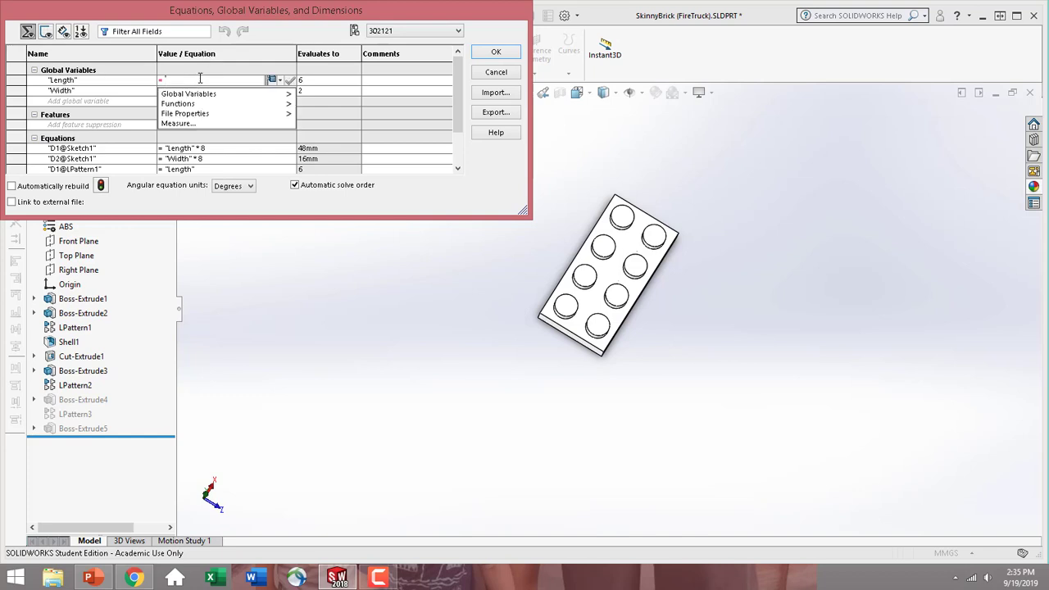
{"action": "type", "text": "3"}
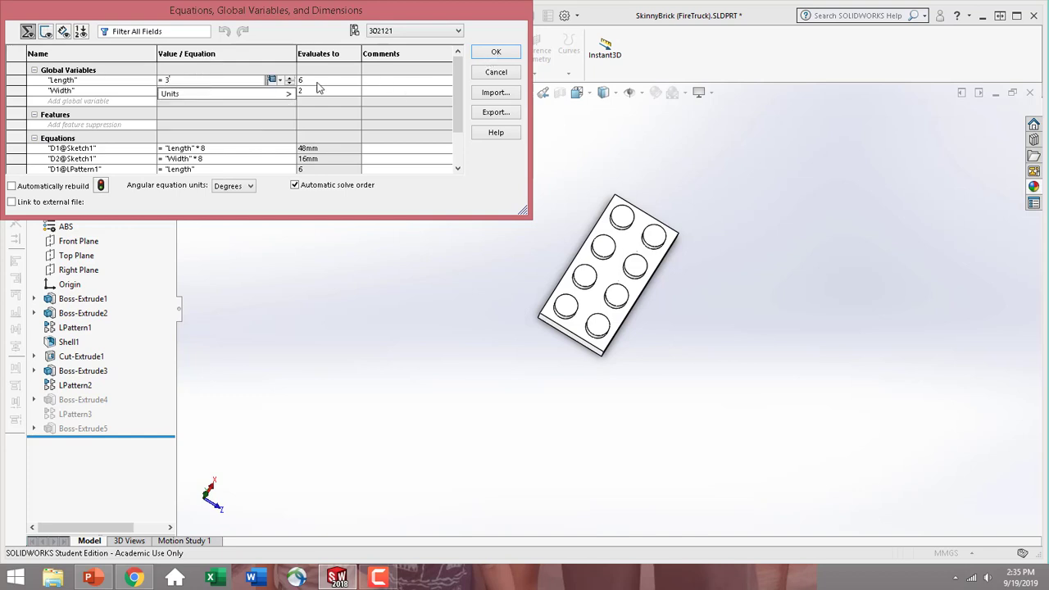
{"action": "left_click", "coordinate": [497, 52]}
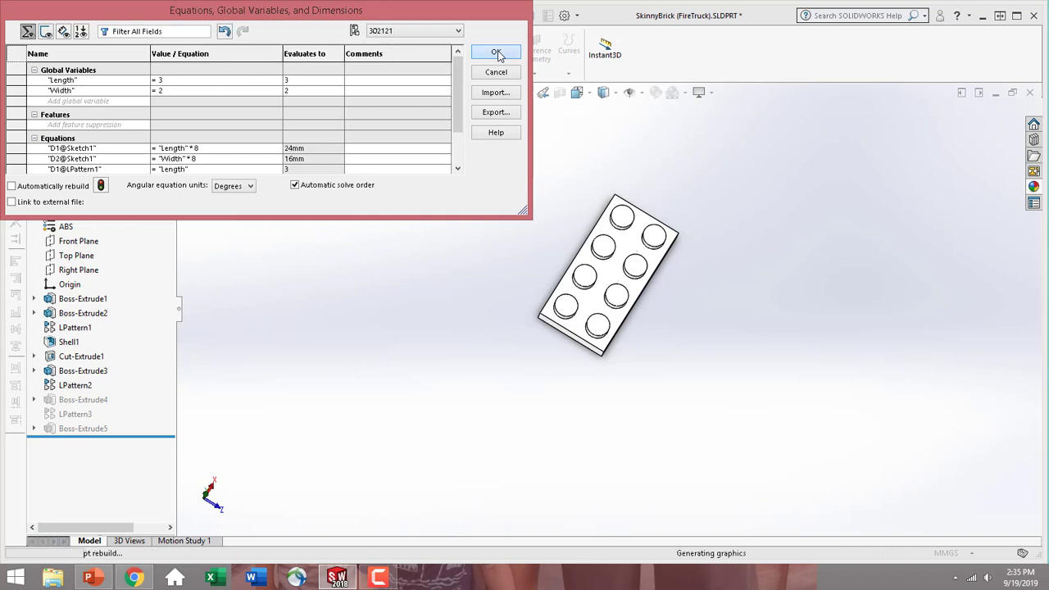
Color the whole SkinnyBrick part red (RGB 255, 0, 0) in the 302121 configuration, for this display state only
{"action": "left_click", "coordinate": [623, 264]}
{"action": "left_click", "coordinate": [740, 214]}
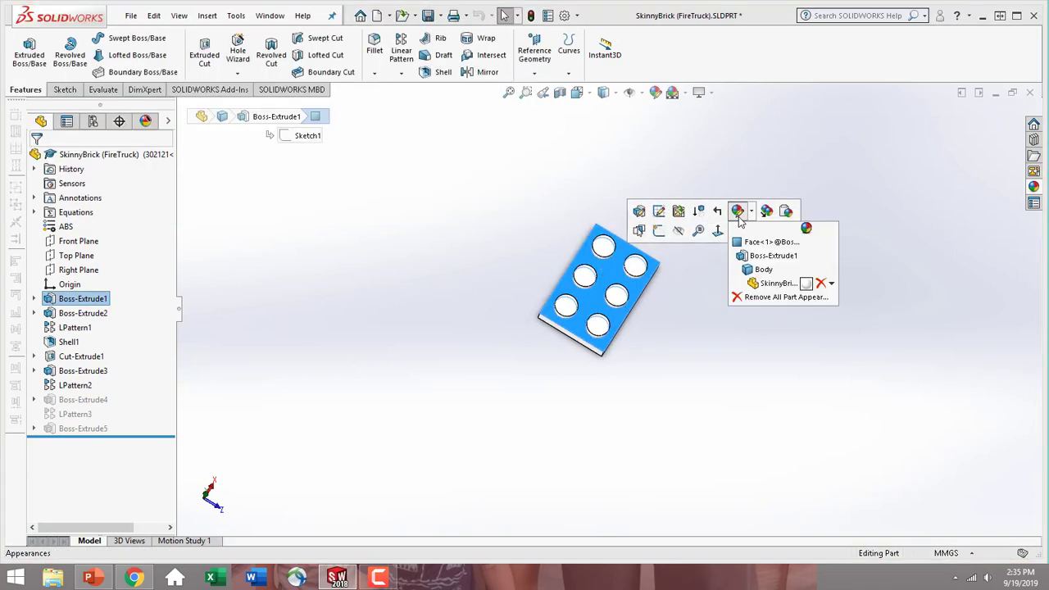
{"action": "left_click", "coordinate": [775, 280]}
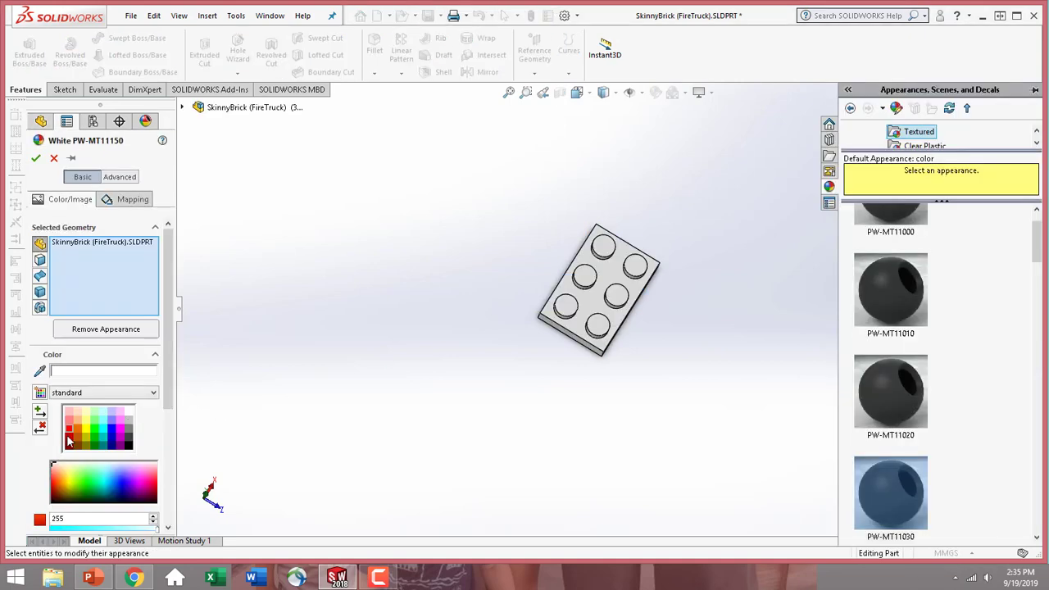
{"action": "left_click", "coordinate": [70, 433]}
{"action": "left_click_drag", "start_coordinate": [170, 420], "coordinate": [173, 487]}
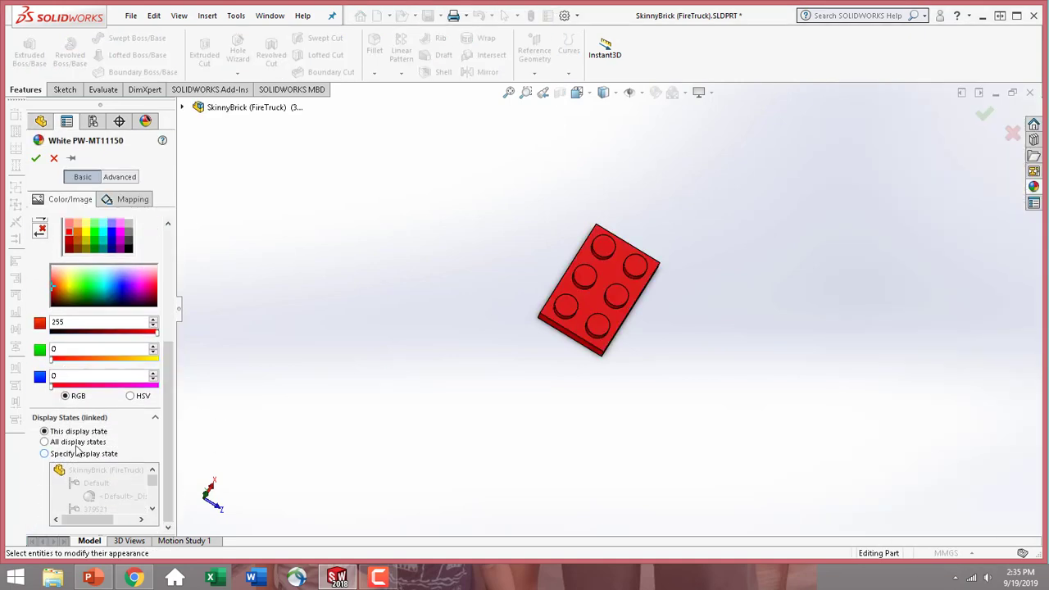
{"action": "left_click", "coordinate": [36, 159]}
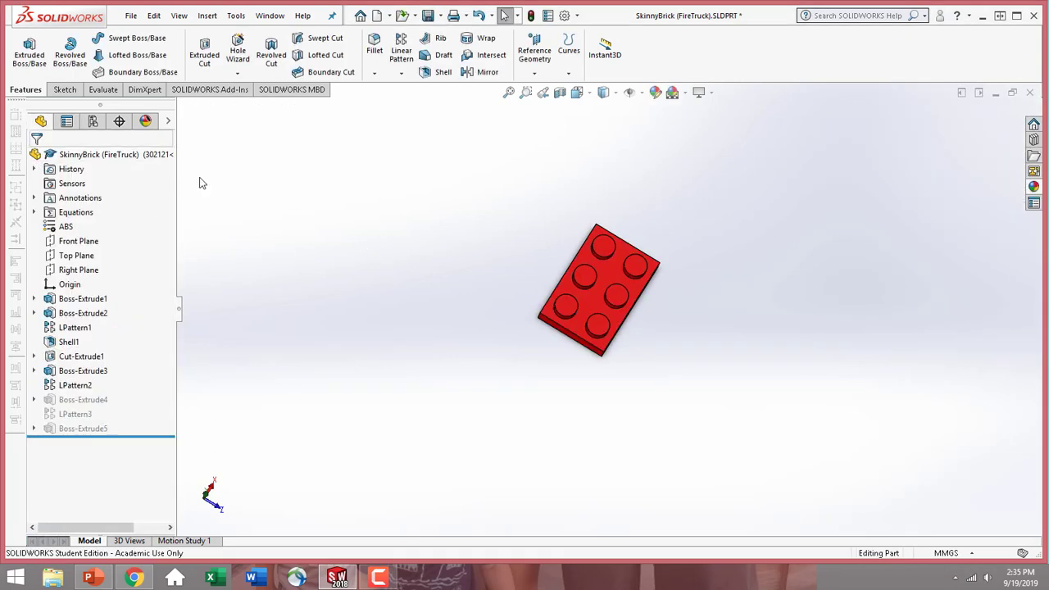
Activate the FLAT BRICK configuration and set its Length global variable to 1
{"action": "left_click", "coordinate": [102, 125]}
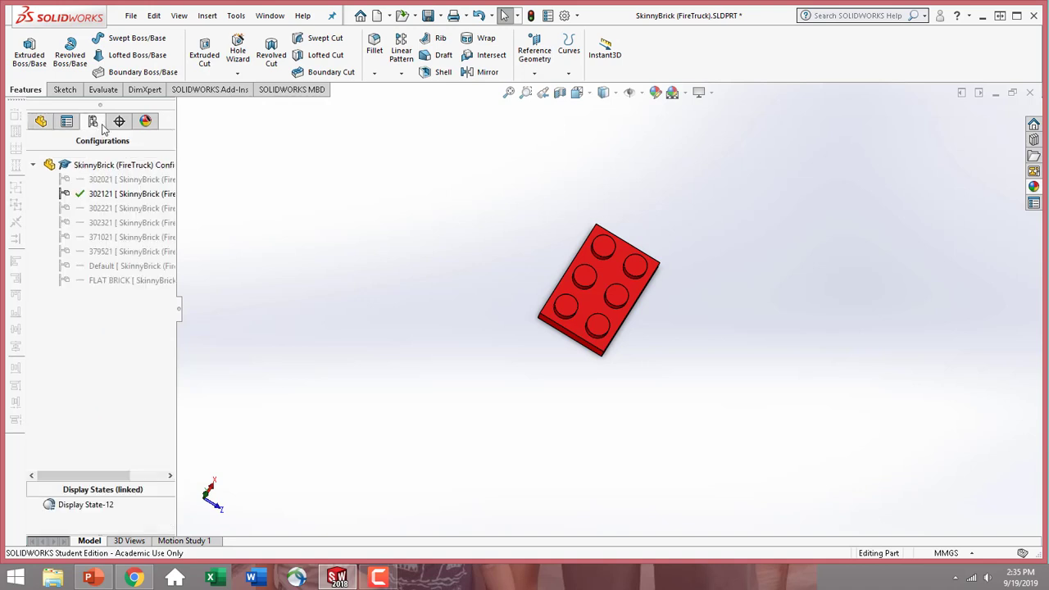
{"action": "double_click", "coordinate": [139, 280]}
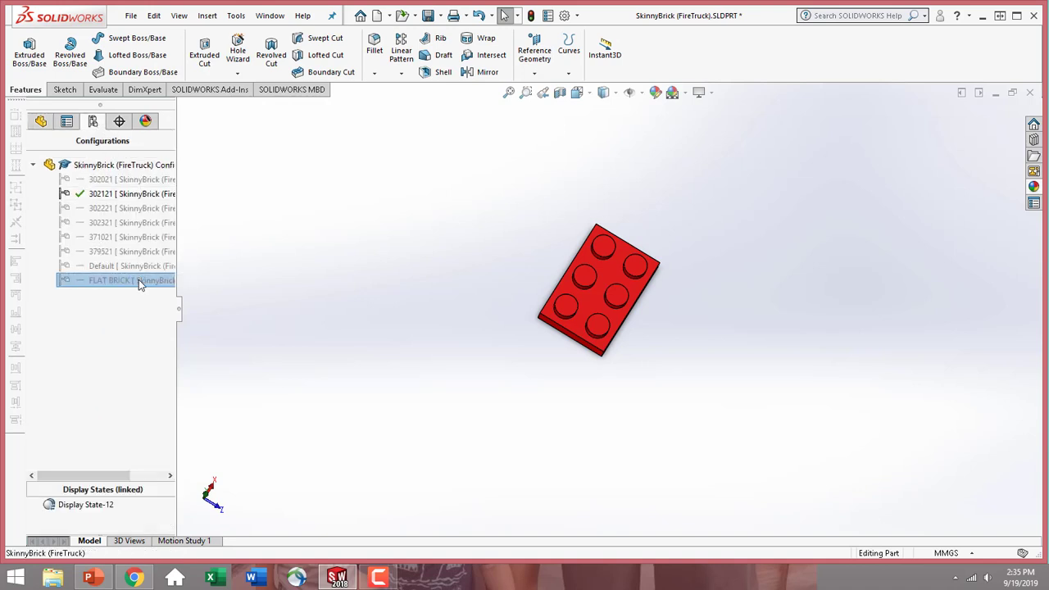
{"action": "left_click", "coordinate": [41, 121]}
{"action": "left_click", "coordinate": [79, 217]}
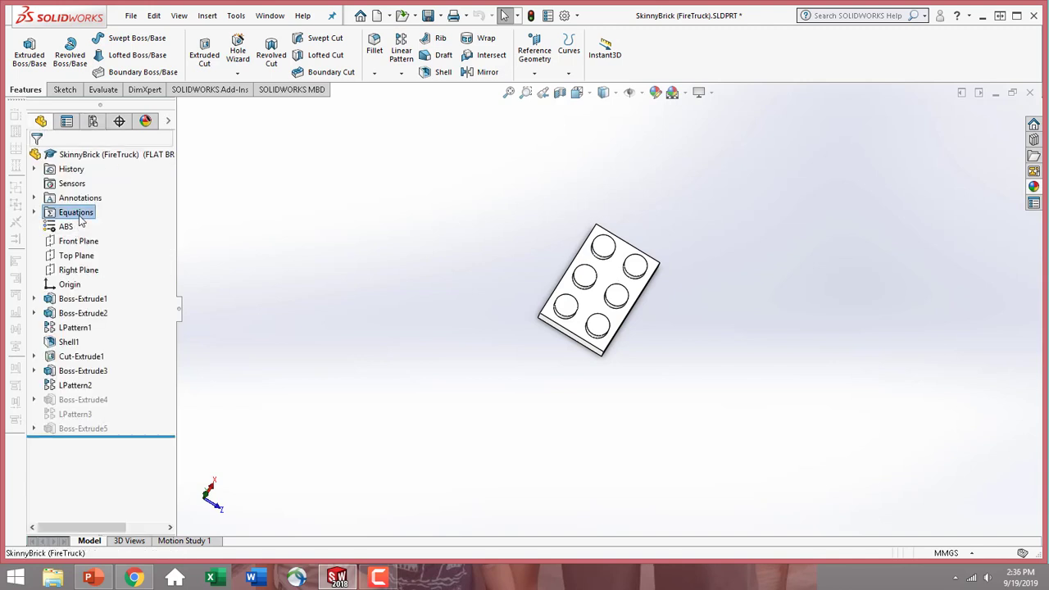
{"action": "right_click", "coordinate": [80, 220]}
{"action": "left_click", "coordinate": [119, 224]}
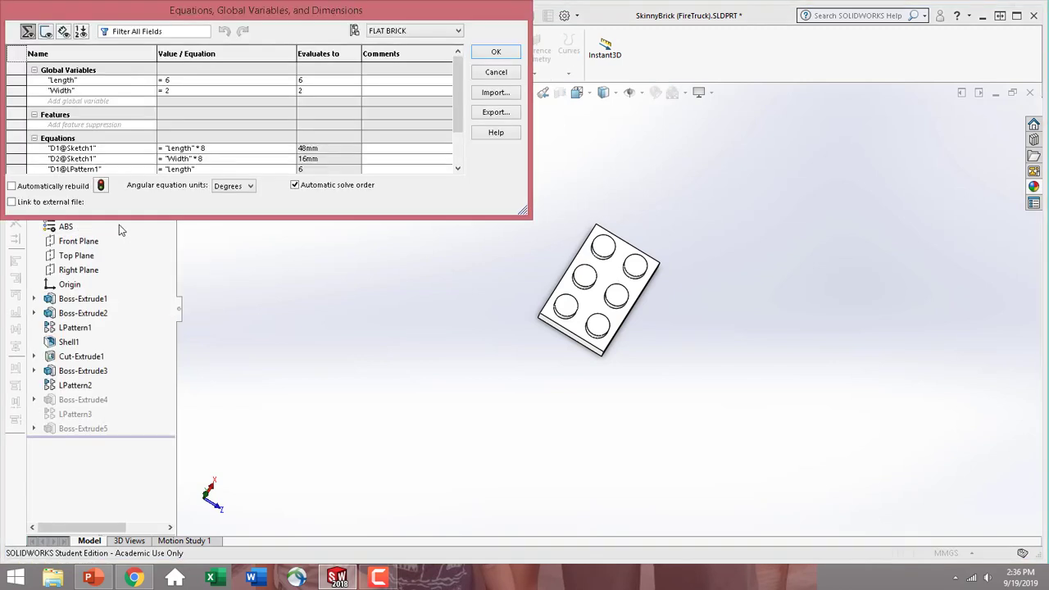
{"action": "left_click", "coordinate": [181, 80]}
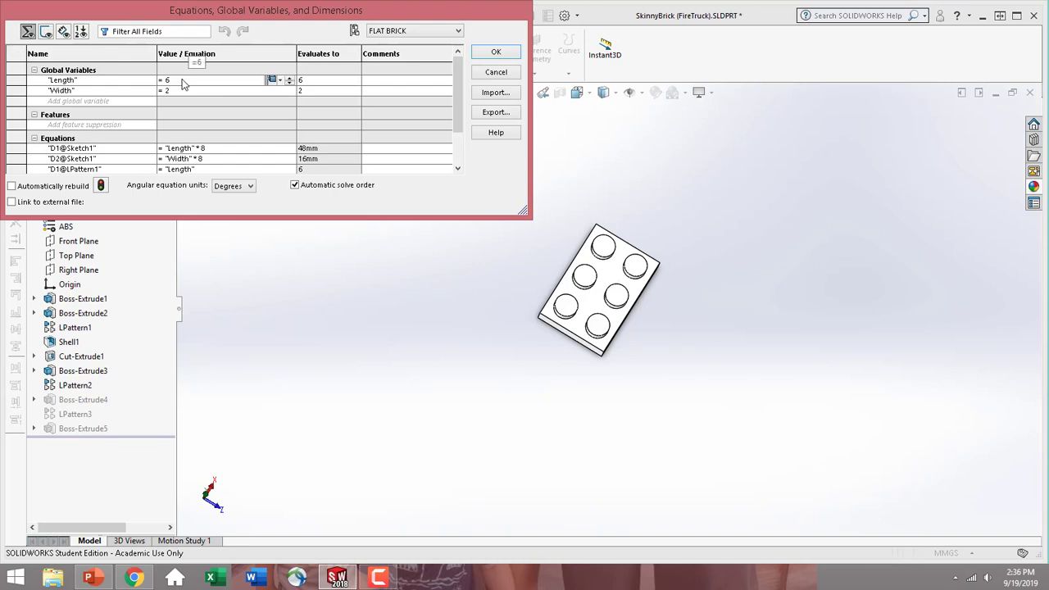
{"action": "key", "text": "BackSpace"}
{"action": "type", "text": "1"}
{"action": "left_click", "coordinate": [493, 54]}
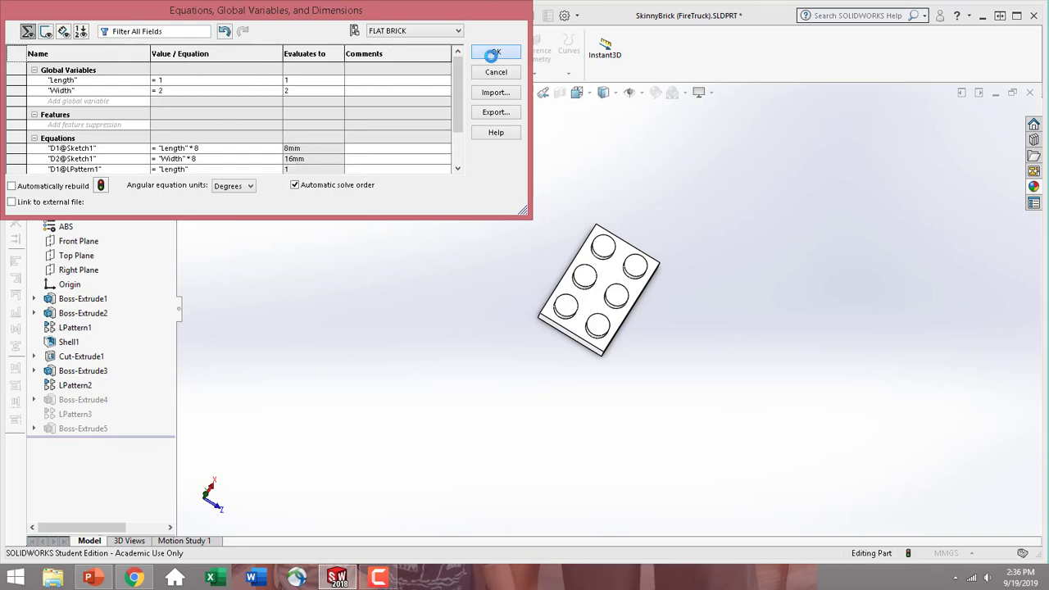
Suppress the LPattern2 feature in the FLAT BRICK configuration
{"action": "left_click", "coordinate": [86, 385]}
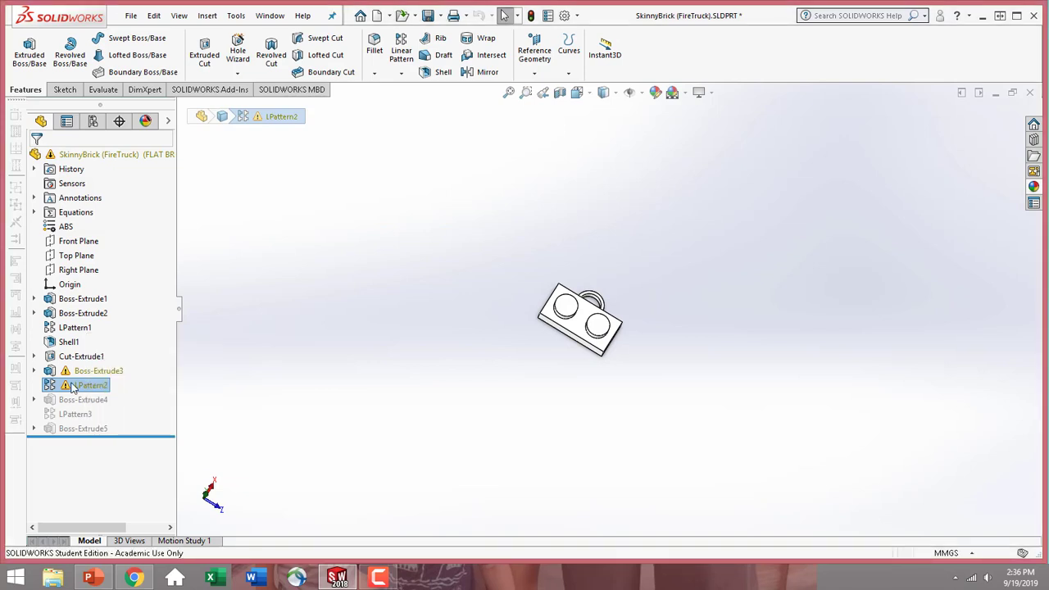
{"action": "left_click", "coordinate": [60, 386]}
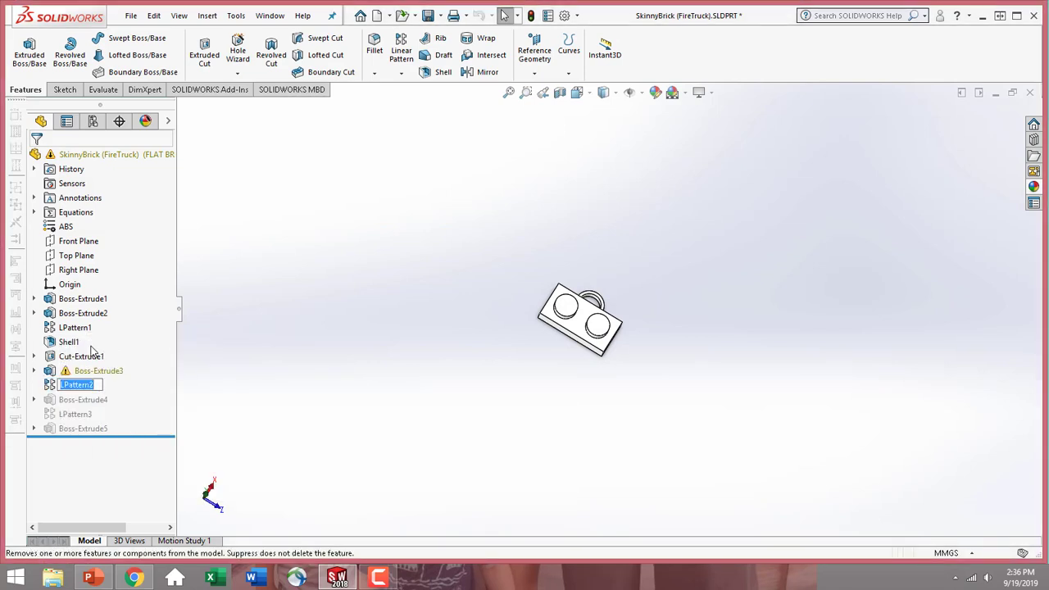
{"action": "left_click", "coordinate": [91, 347]}
{"action": "left_click", "coordinate": [51, 385]}
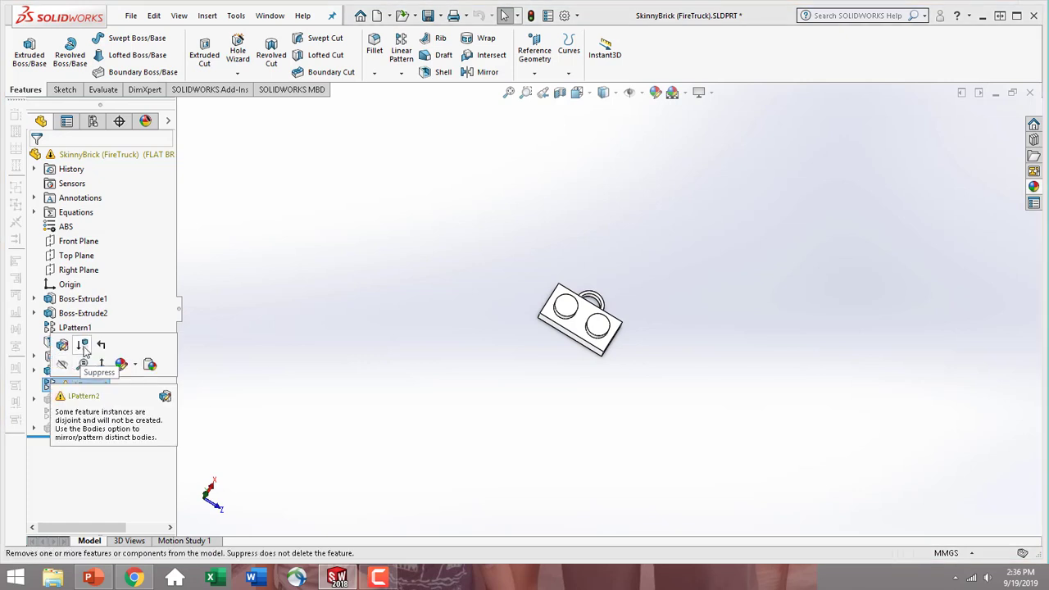
{"action": "left_click", "coordinate": [84, 347]}
Suppress Sketch5 under Boss-Extrude3, along with the post extrusion that depends on it
{"action": "left_click", "coordinate": [86, 371]}
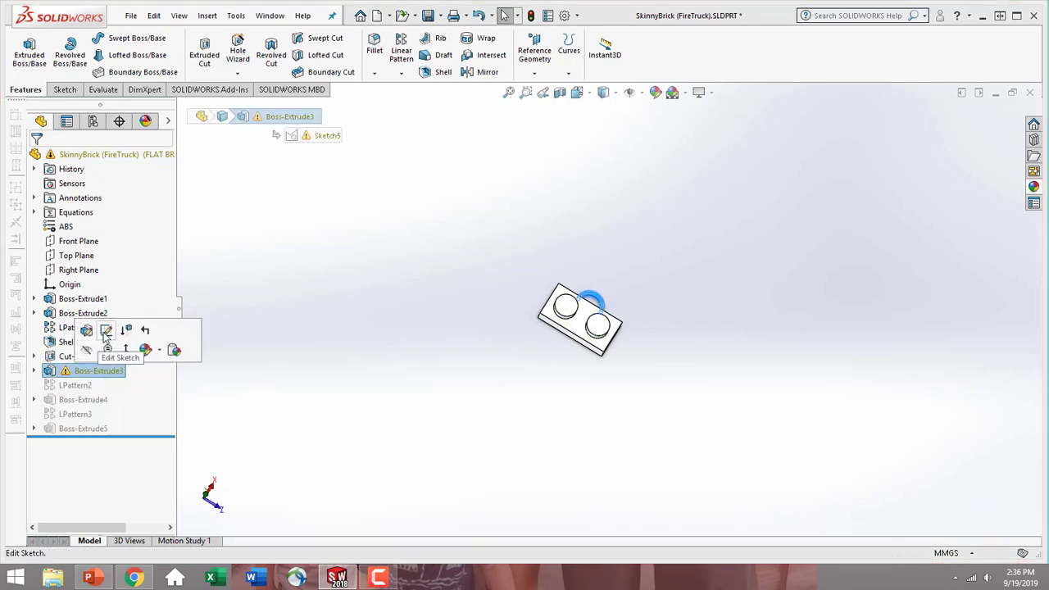
{"action": "left_click", "coordinate": [106, 332]}
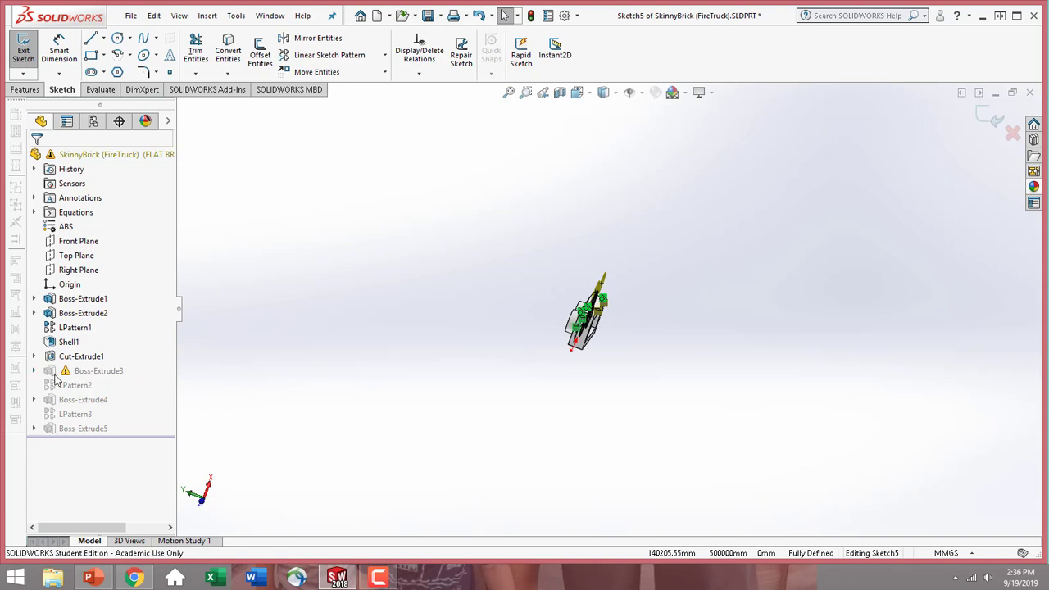
{"action": "left_click", "coordinate": [35, 371]}
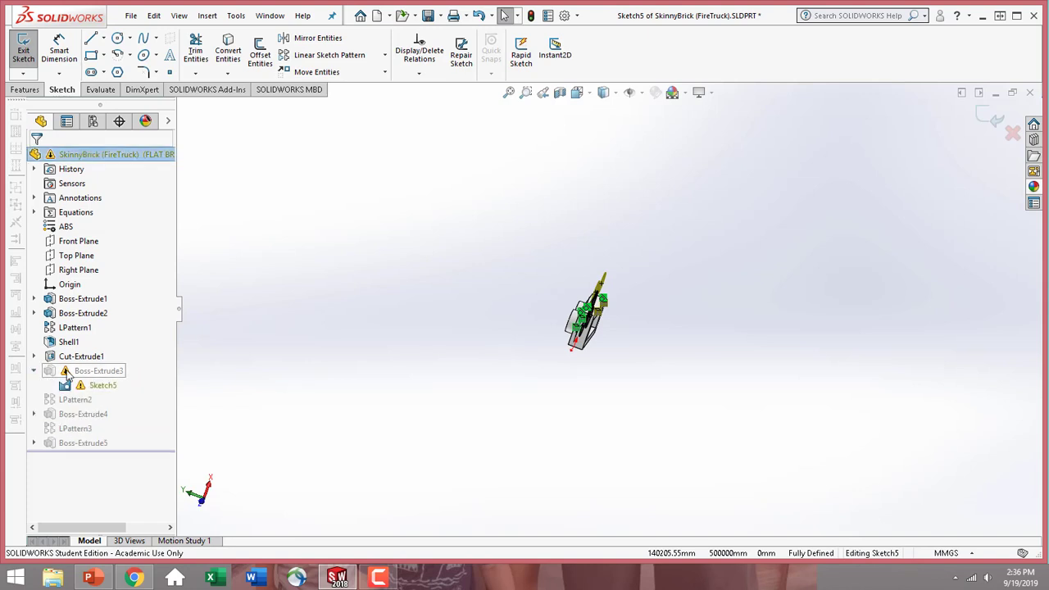
{"action": "left_click", "coordinate": [25, 54]}
{"action": "left_click", "coordinate": [102, 389]}
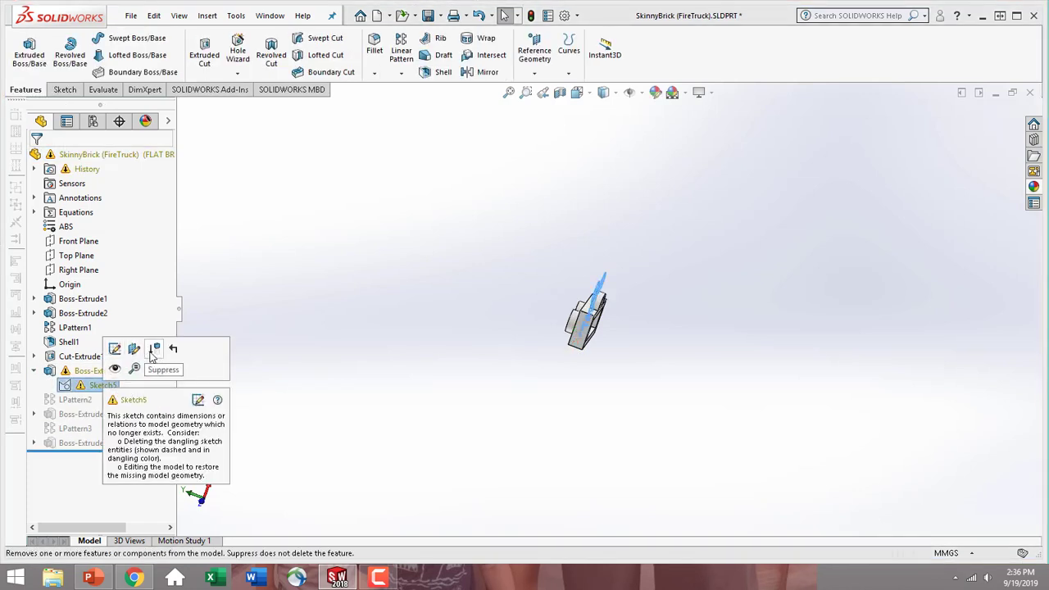
{"action": "left_click", "coordinate": [154, 350]}
Unsuppress Boss-Extrude5 to add the small hollow post between the two studs on the flat brick's underside
{"action": "middle_click_drag", "start_coordinate": [596, 317], "coordinate": [587, 344]}
{"action": "left_click", "coordinate": [583, 330]}
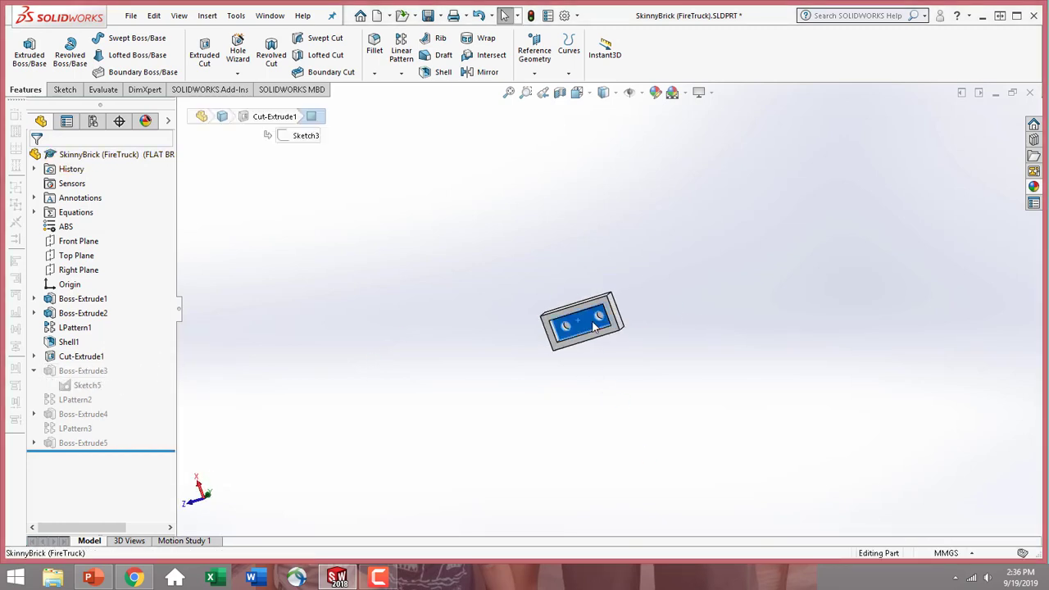
{"action": "left_click", "coordinate": [697, 291]}
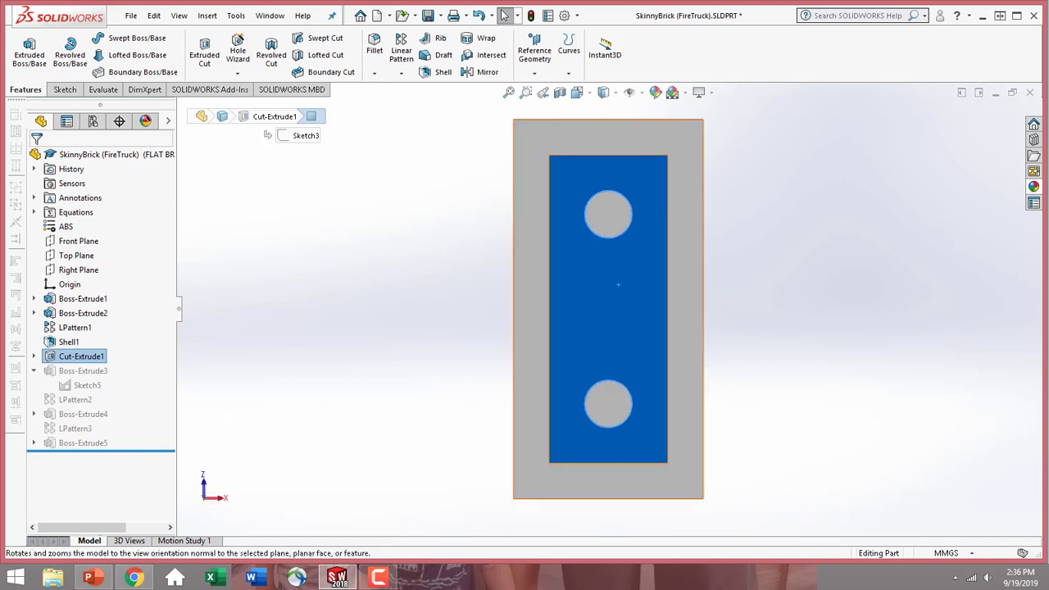
{"action": "key", "text": "Escape"}
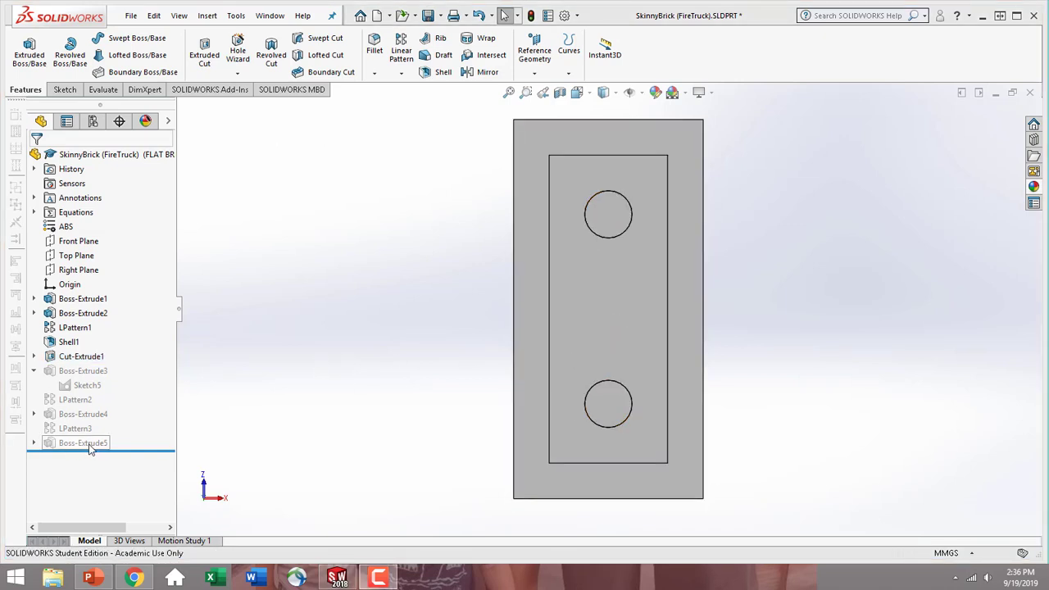
{"action": "left_click", "coordinate": [55, 446]}
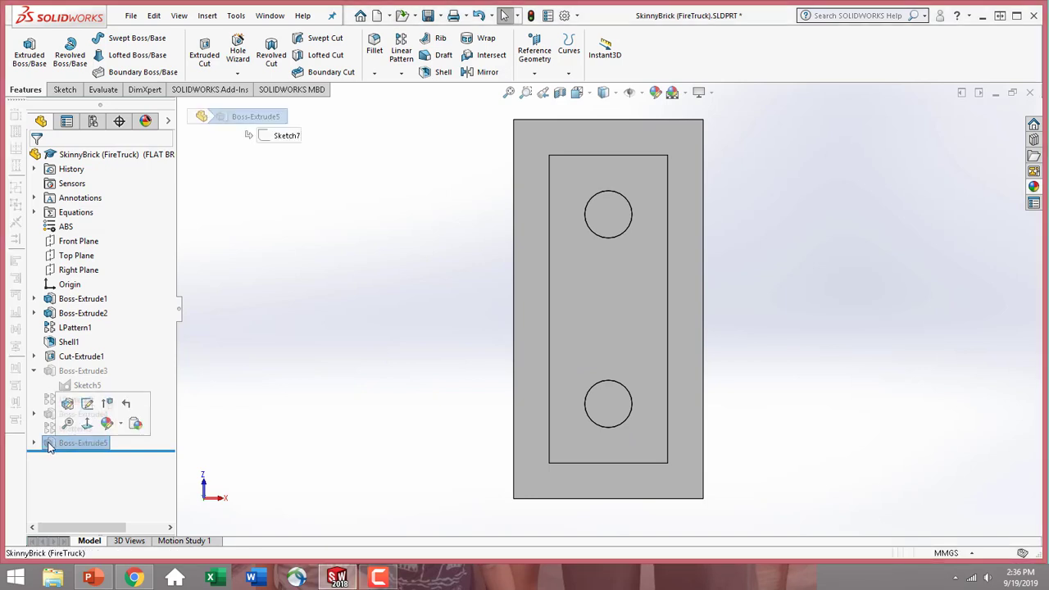
{"action": "left_click", "coordinate": [108, 404]}
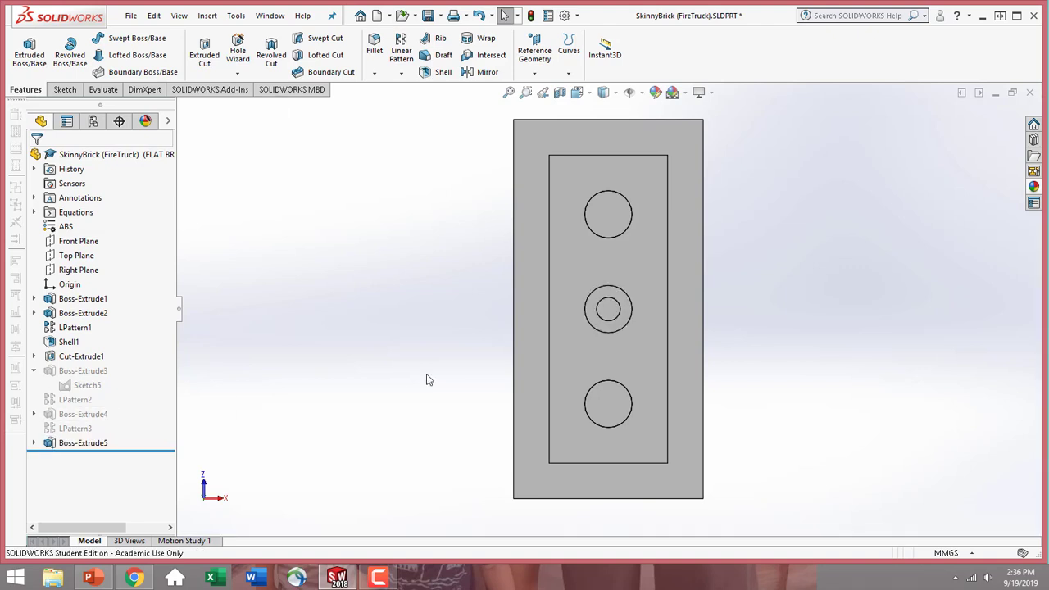
{"action": "scroll", "coordinate": [574, 344], "scroll_direction": "up", "scroll_amount": 3}
{"action": "middle_click_drag", "start_coordinate": [574, 345], "coordinate": [564, 384]}
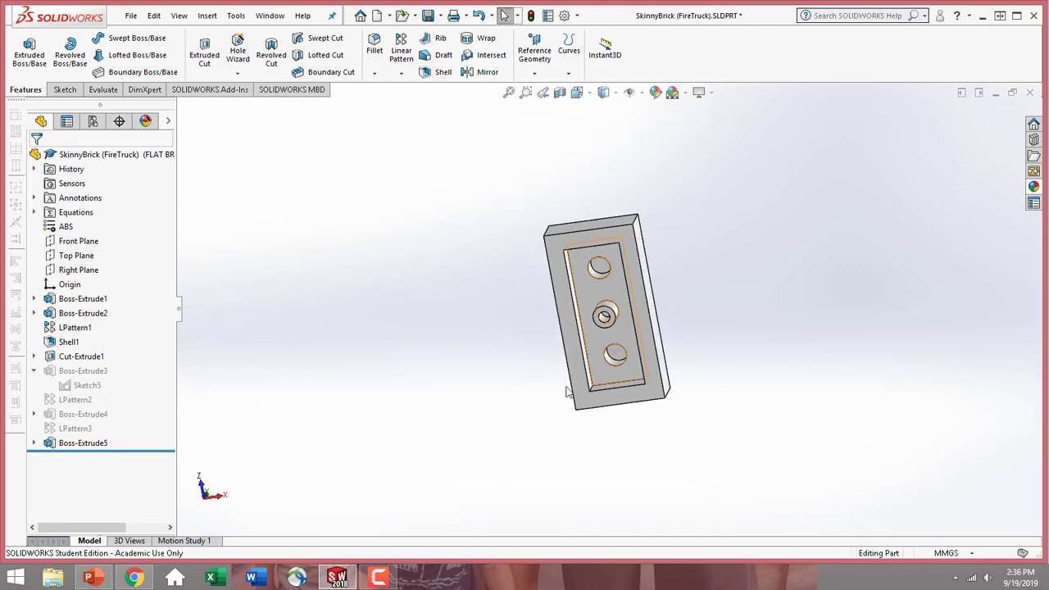
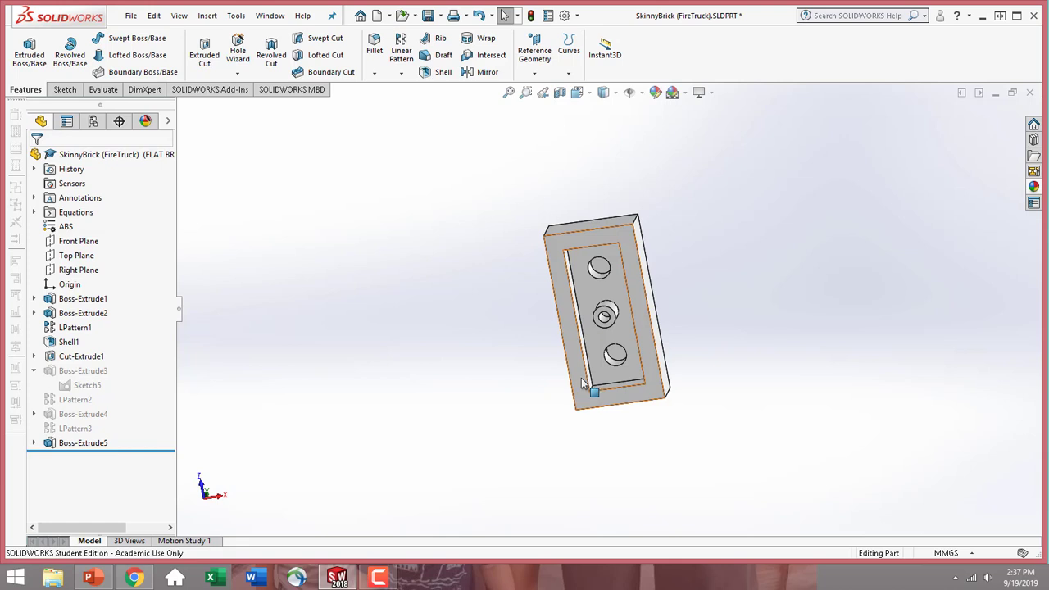
Change the whole part's appearance color to medium gray (RGB 128, 128, 128) in the FLAT BRICK configuration and save the part
{"action": "middle_click_drag", "start_coordinate": [684, 248], "coordinate": [628, 368]}
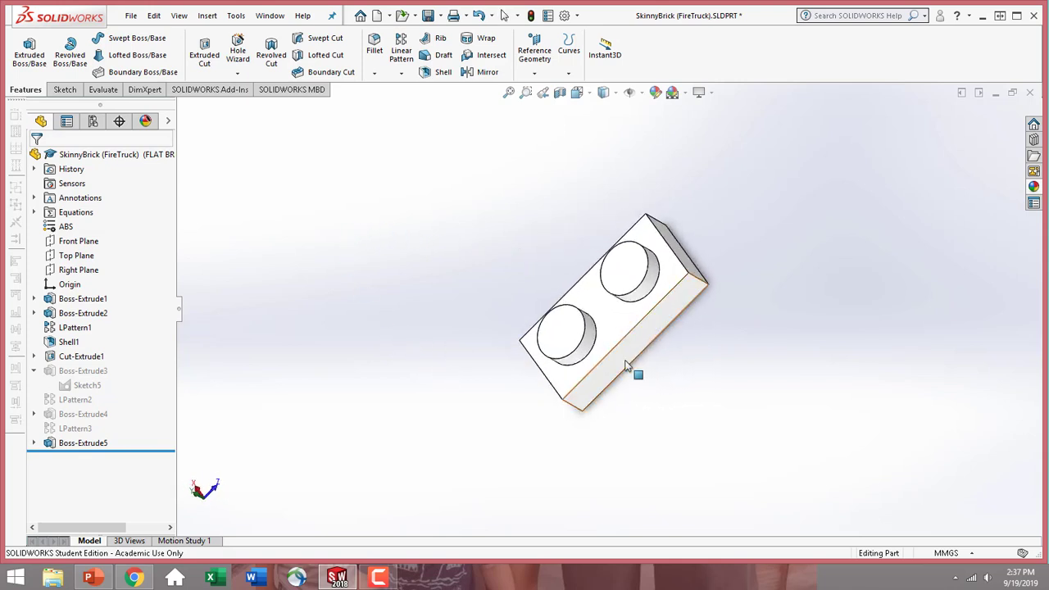
{"action": "left_click", "coordinate": [628, 365]}
{"action": "left_click", "coordinate": [756, 272]}
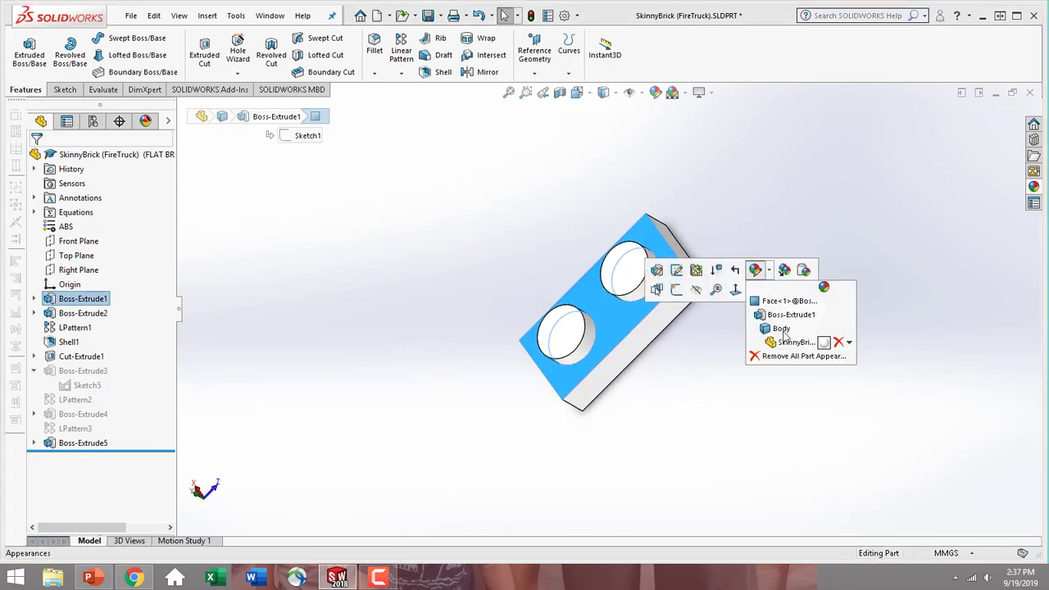
{"action": "left_click", "coordinate": [783, 342]}
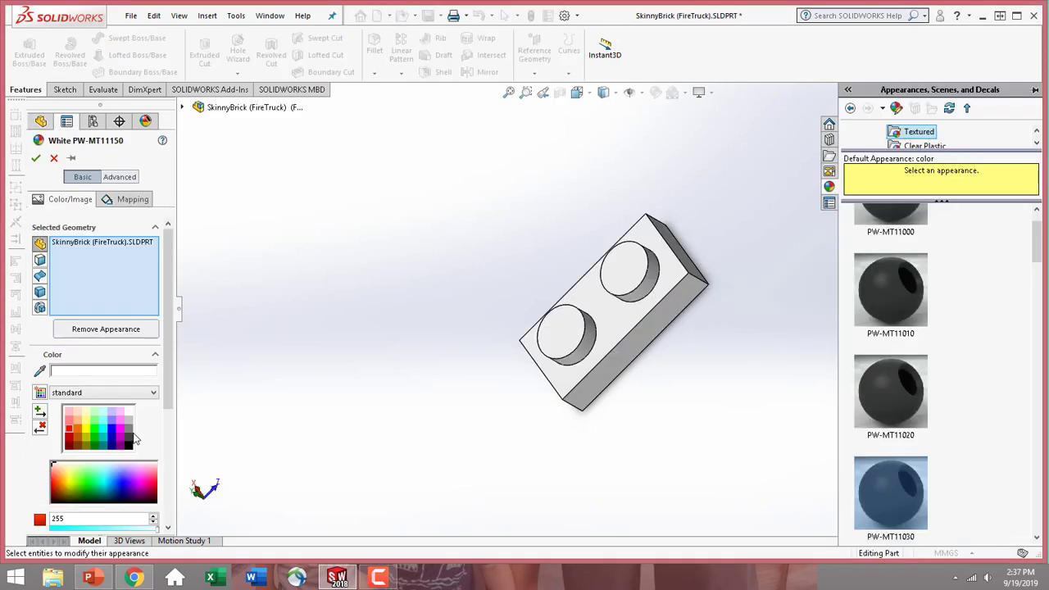
{"action": "left_click", "coordinate": [129, 434]}
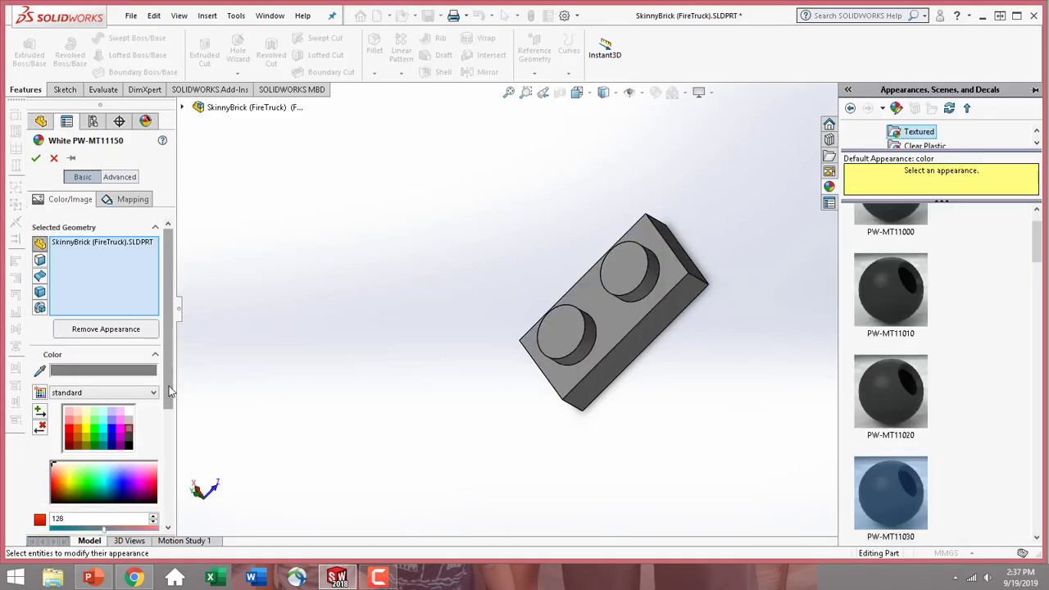
{"action": "scroll", "coordinate": [162, 495], "scroll_direction": "down", "scroll_amount": 3}
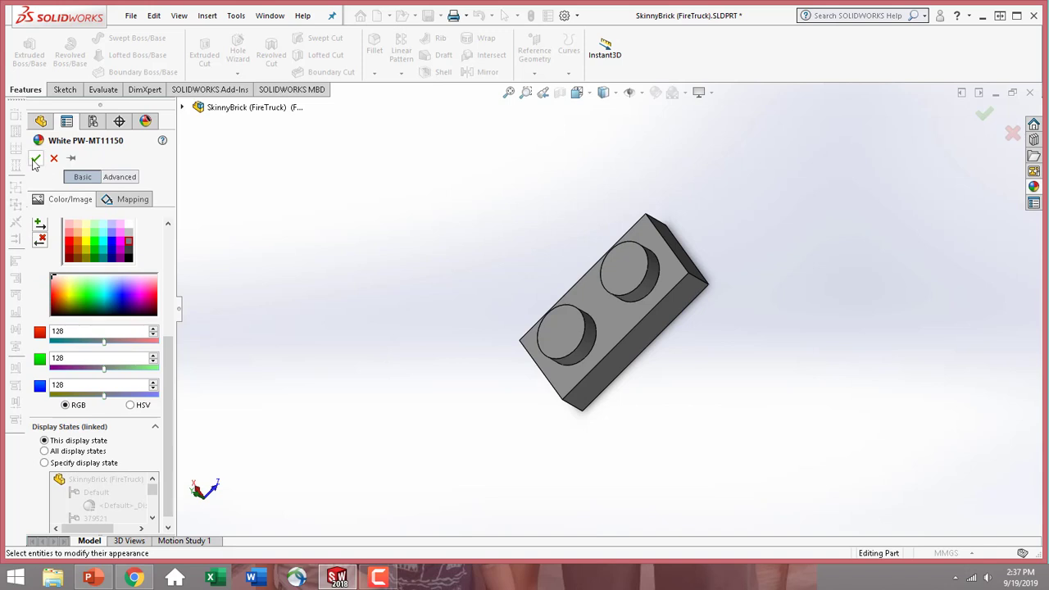
{"action": "left_click", "coordinate": [35, 159]}
{"action": "left_click", "coordinate": [132, 16]}
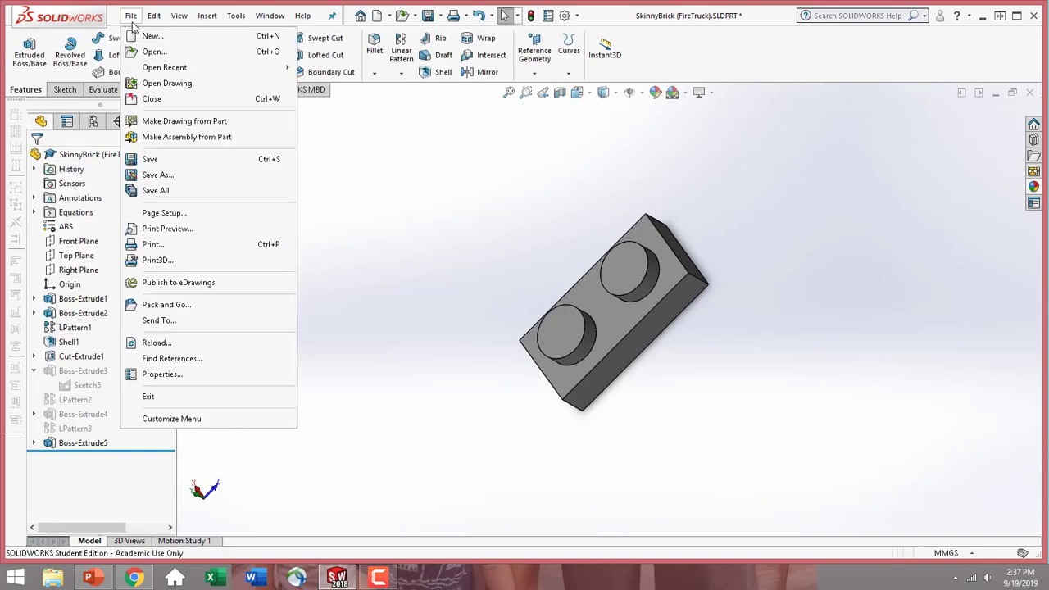
{"action": "left_click", "coordinate": [164, 160]}
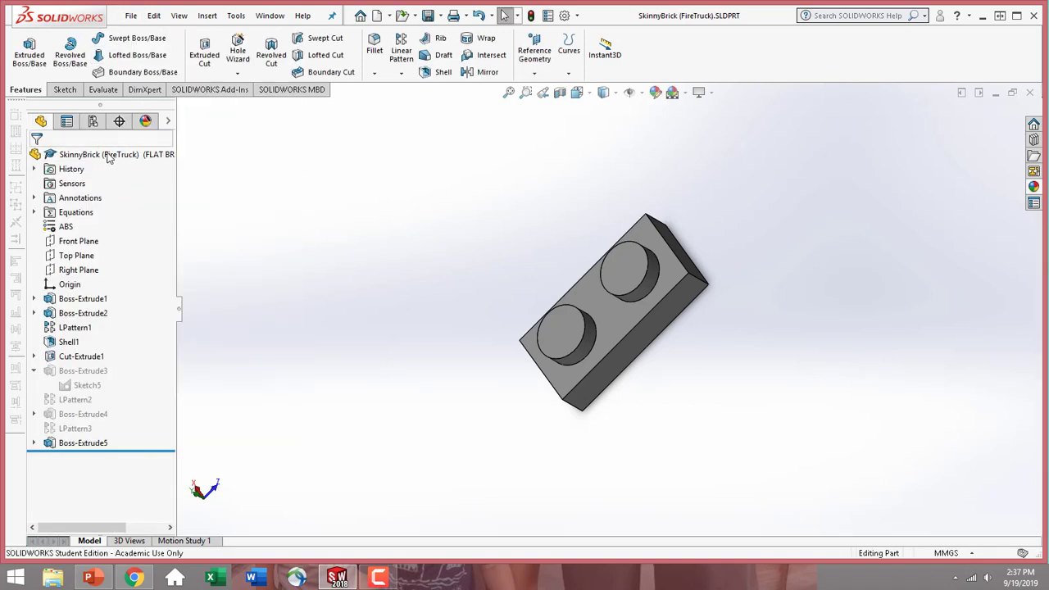
Activate configurations 302021 and 302121 one after the other, rebuilding the part, to check their brick size and color
{"action": "left_click", "coordinate": [93, 121]}
{"action": "middle_click_drag", "start_coordinate": [481, 272], "coordinate": [607, 320]}
{"action": "double_click", "coordinate": [127, 180]}
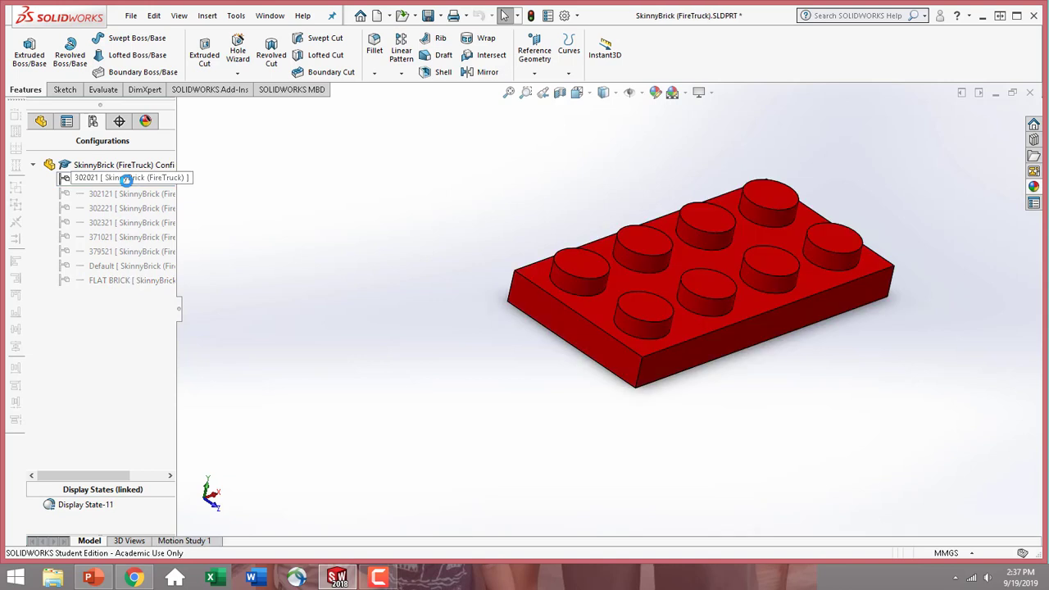
{"action": "double_click", "coordinate": [129, 194]}
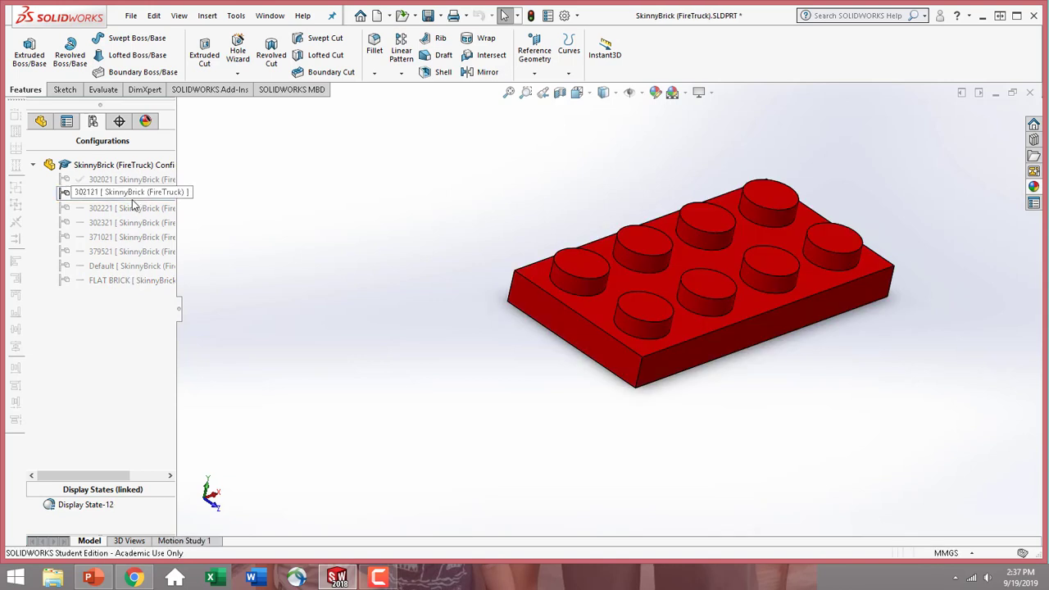
{"action": "left_click", "coordinate": [531, 16]}
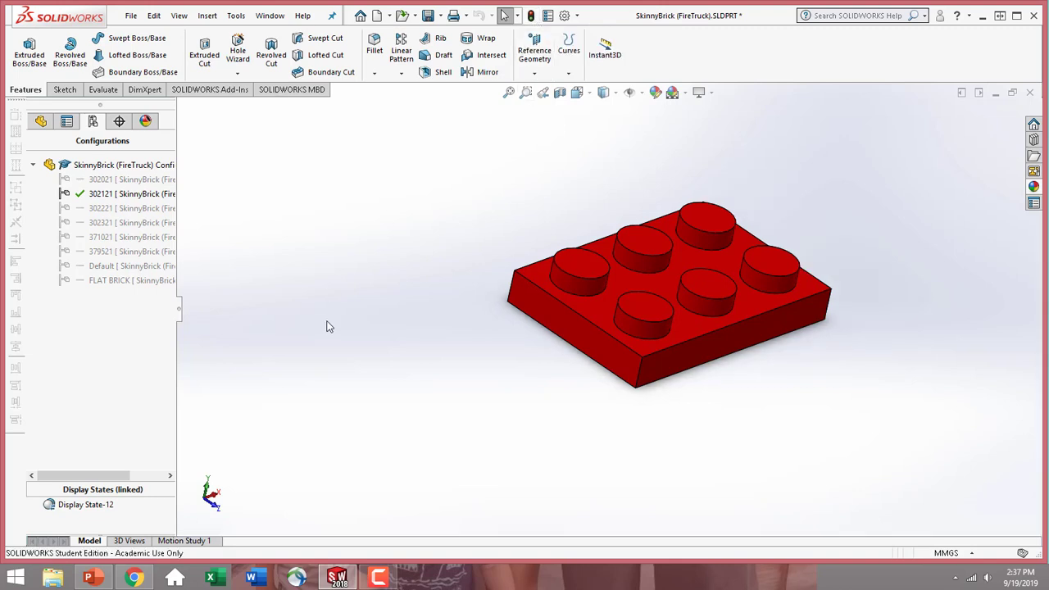
Activate configurations 302221, 302321, 371021, 379521, Default and FLAT BRICK in turn to check each brick's size and color
{"action": "double_click", "coordinate": [145, 208]}
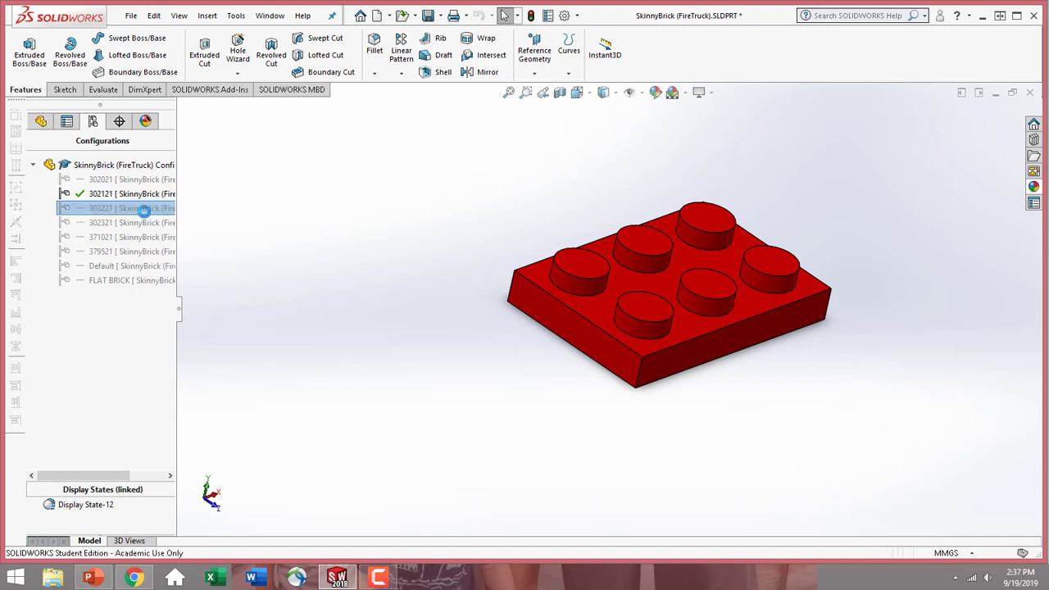
{"action": "double_click", "coordinate": [138, 225]}
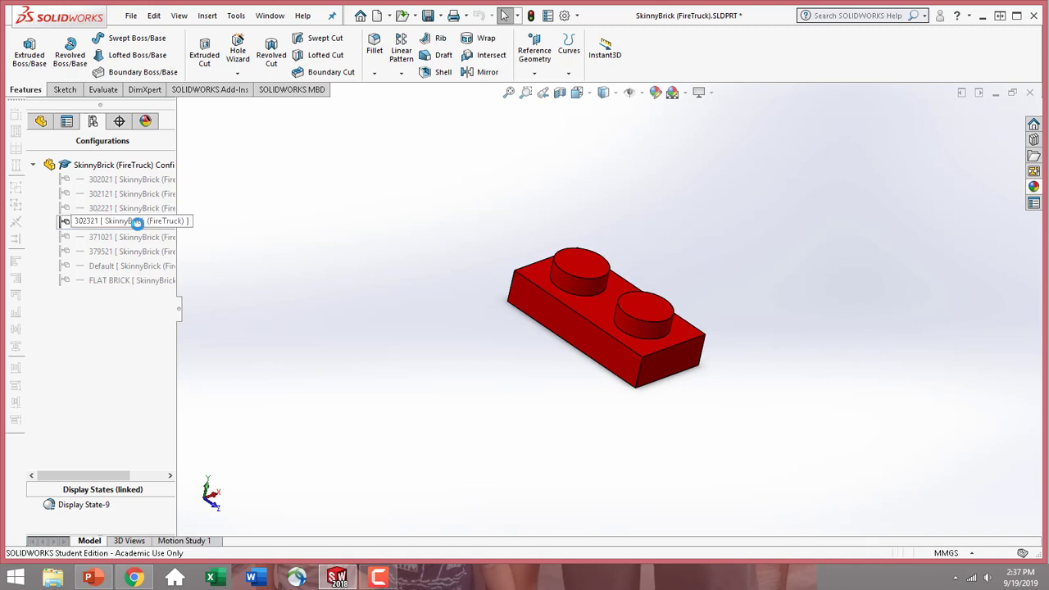
{"action": "double_click", "coordinate": [136, 237]}
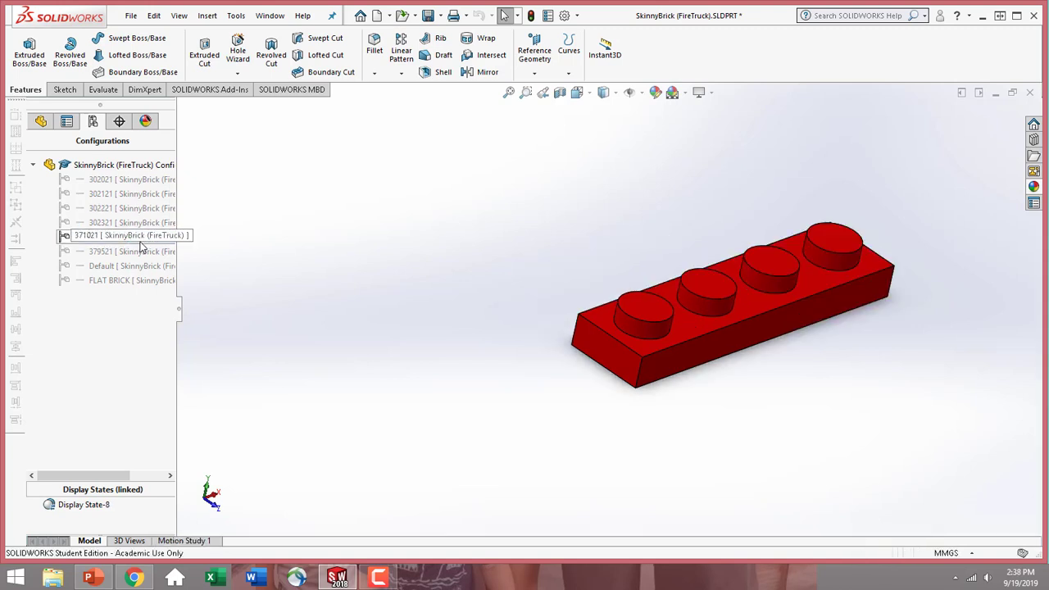
{"action": "double_click", "coordinate": [140, 251]}
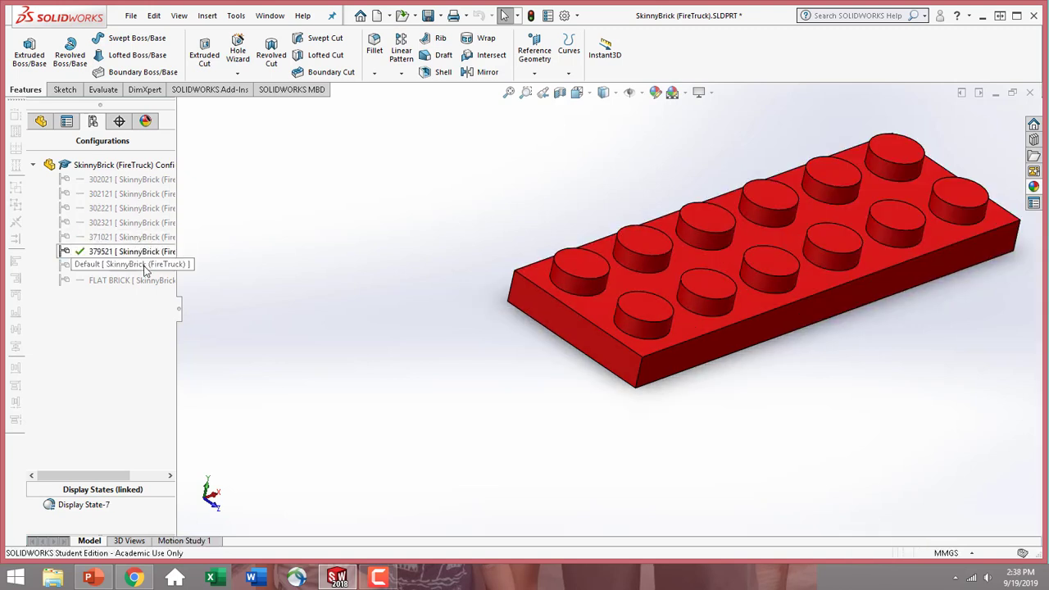
{"action": "double_click", "coordinate": [141, 266]}
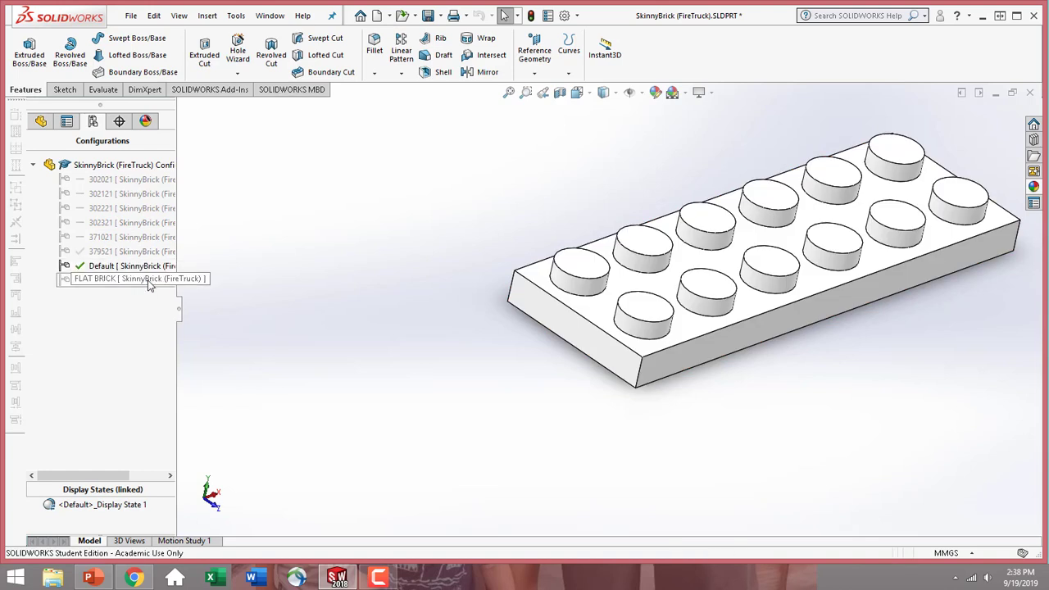
{"action": "double_click", "coordinate": [148, 280]}
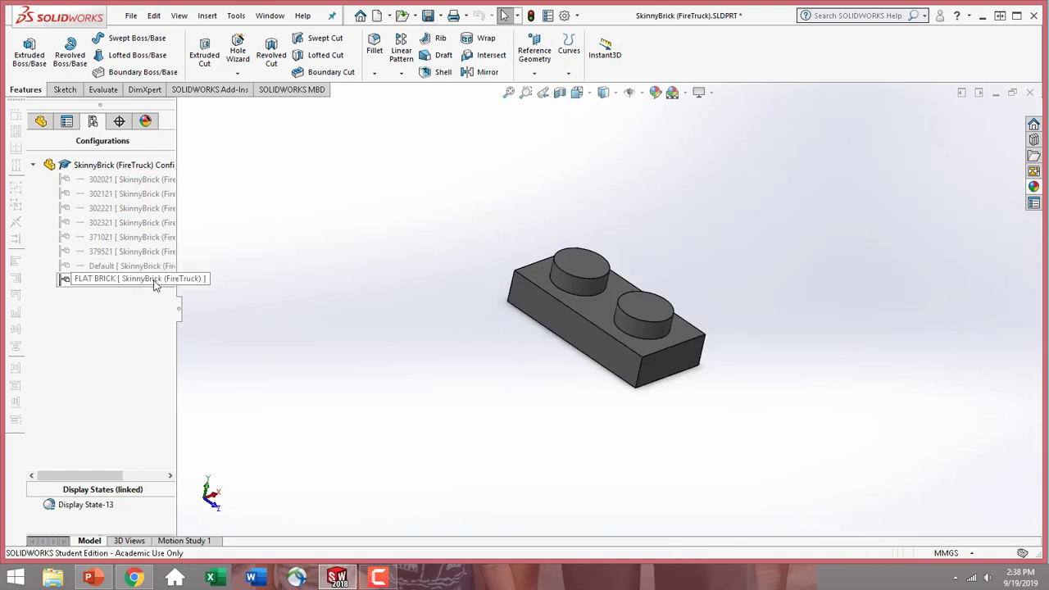
{"action": "middle_click_drag", "start_coordinate": [603, 387], "coordinate": [437, 246]}
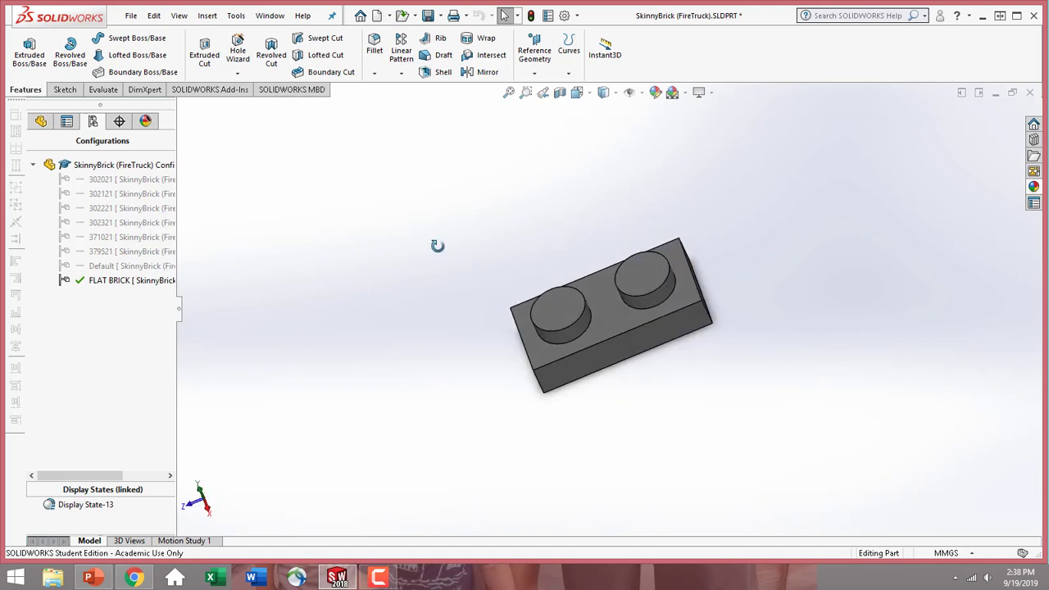